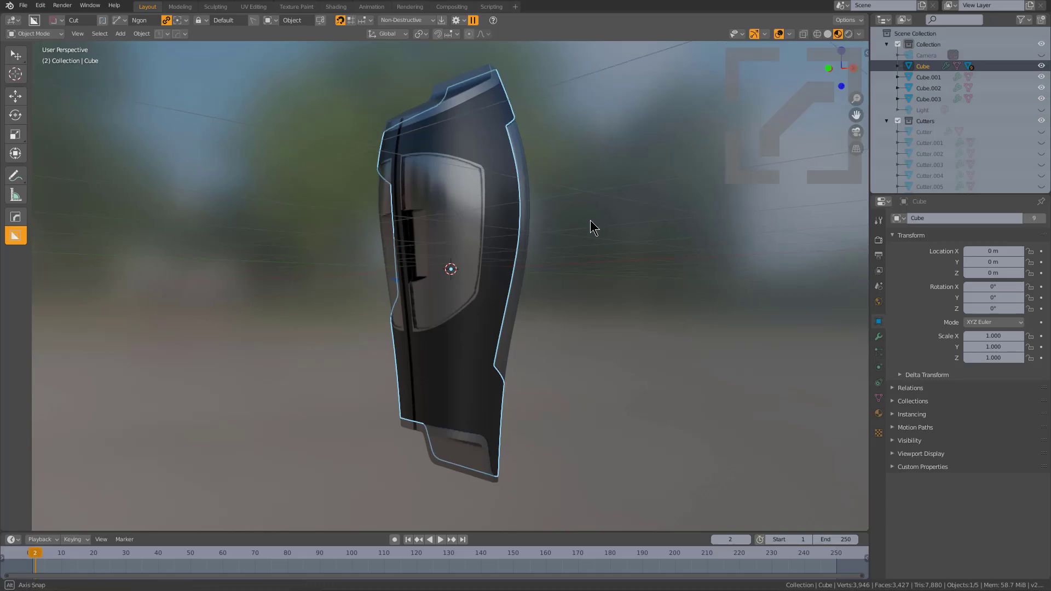
Isolate the armor Cube in local view and switch to plain solid shading
middle_click_drag(590, 220, 584, 225)
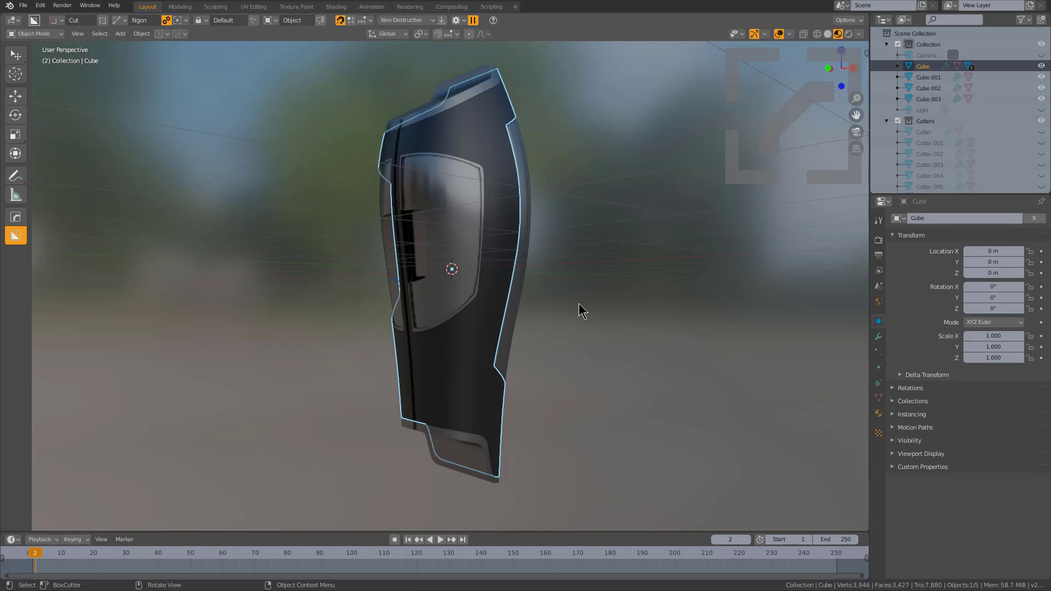
key("KP_Divide")
middle_click_drag(404, 285, 468, 300)
left_click(828, 34)
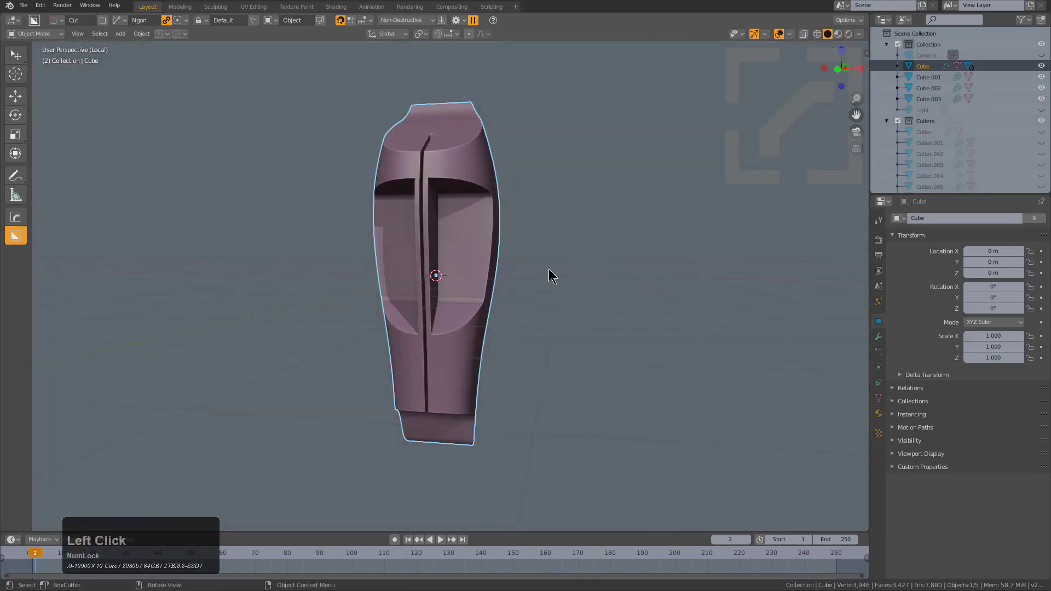
middle_click_drag(549, 272, 515, 272)
scroll(518, 268, "up", 2)
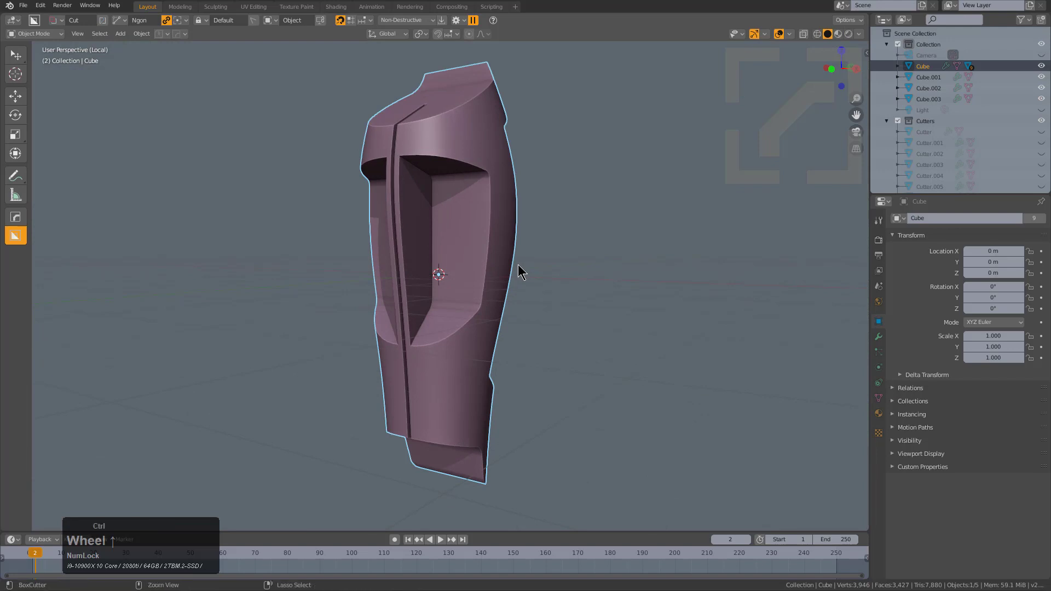
Review the Cube's modifier list in the HOps Helper popup
key("ctrl+grave")
left_click(445, 326)
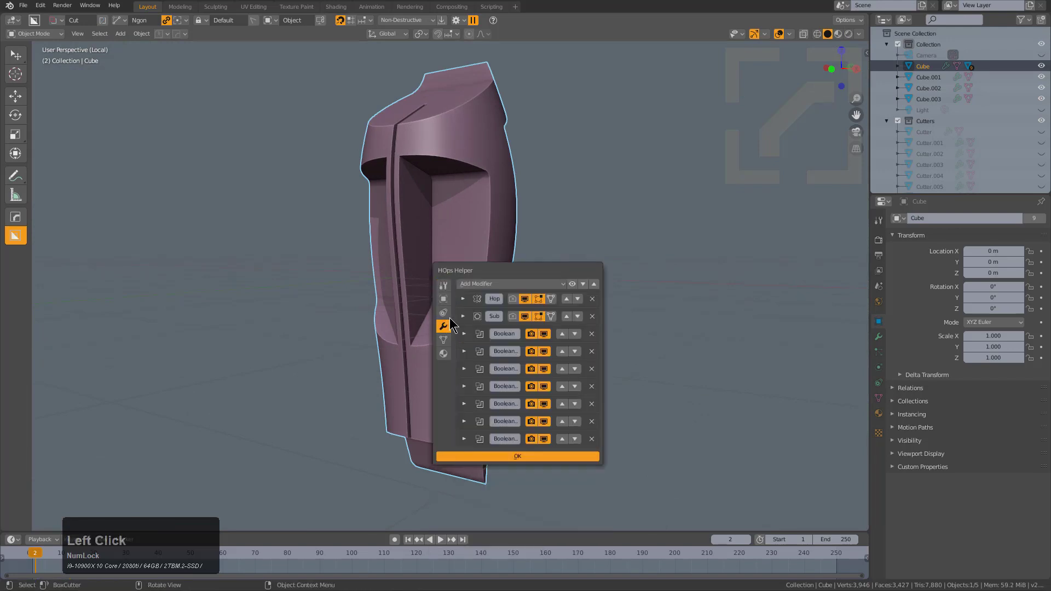
left_click_drag(504, 270, 609, 231)
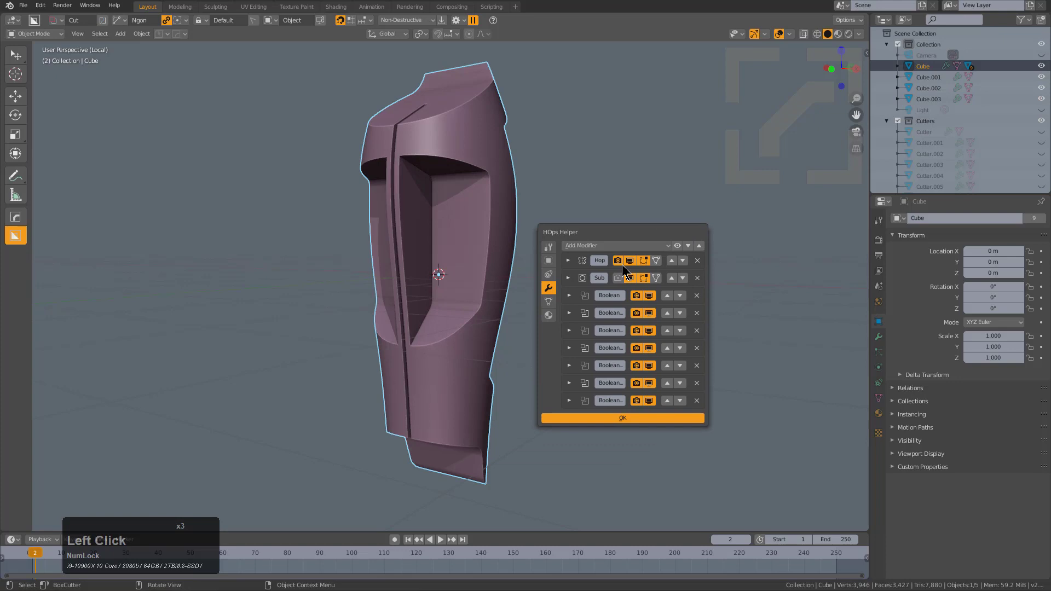
left_click_drag(620, 278, 637, 335)
left_click(633, 417)
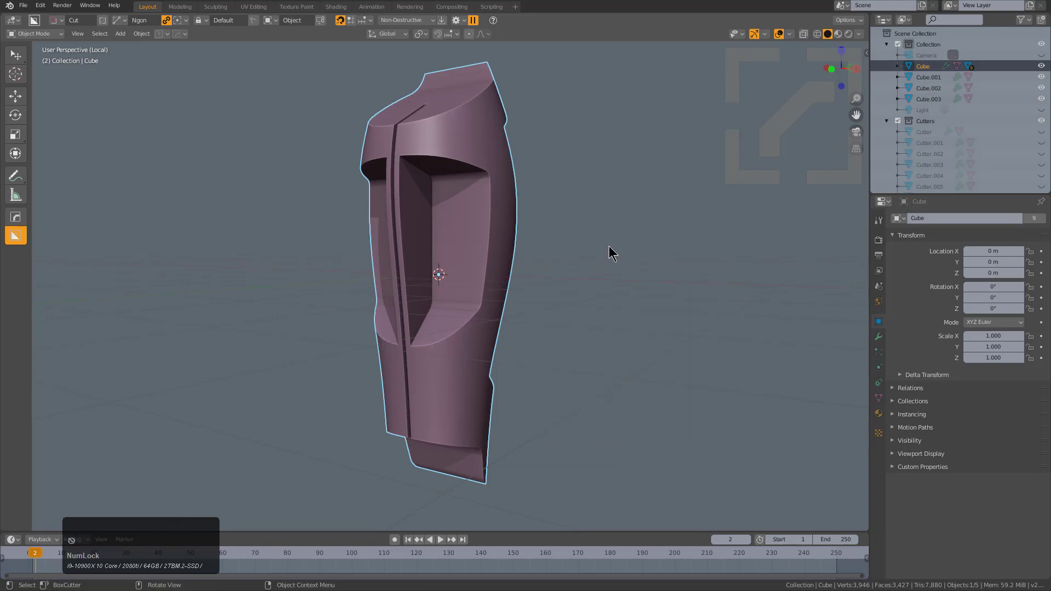
Scroll through the Cube's nine modifiers with Mod Scroll, from bare mesh to the last boolean
key("q")
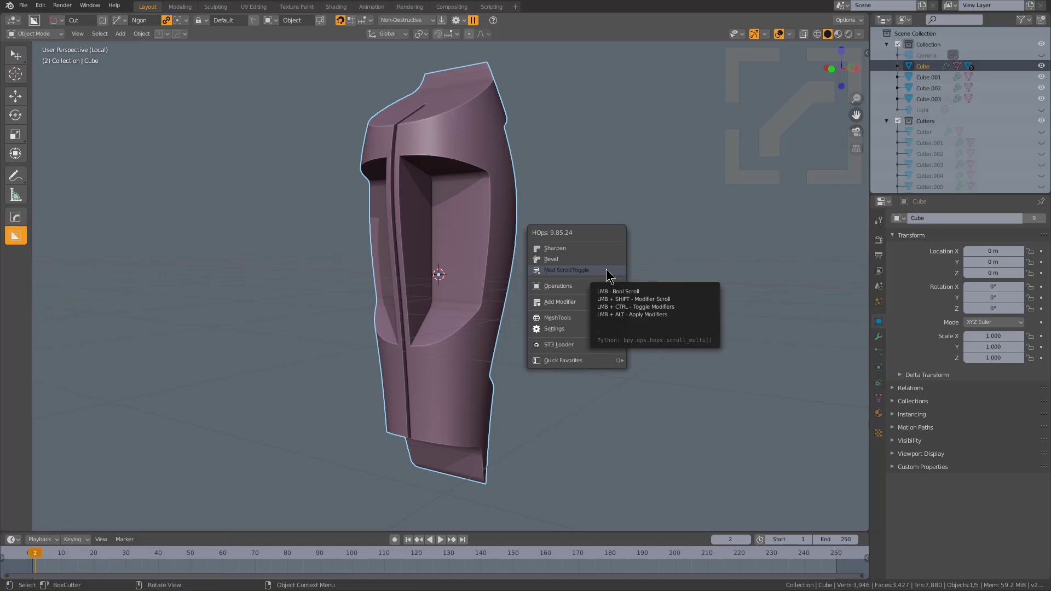
left_click(608, 271)
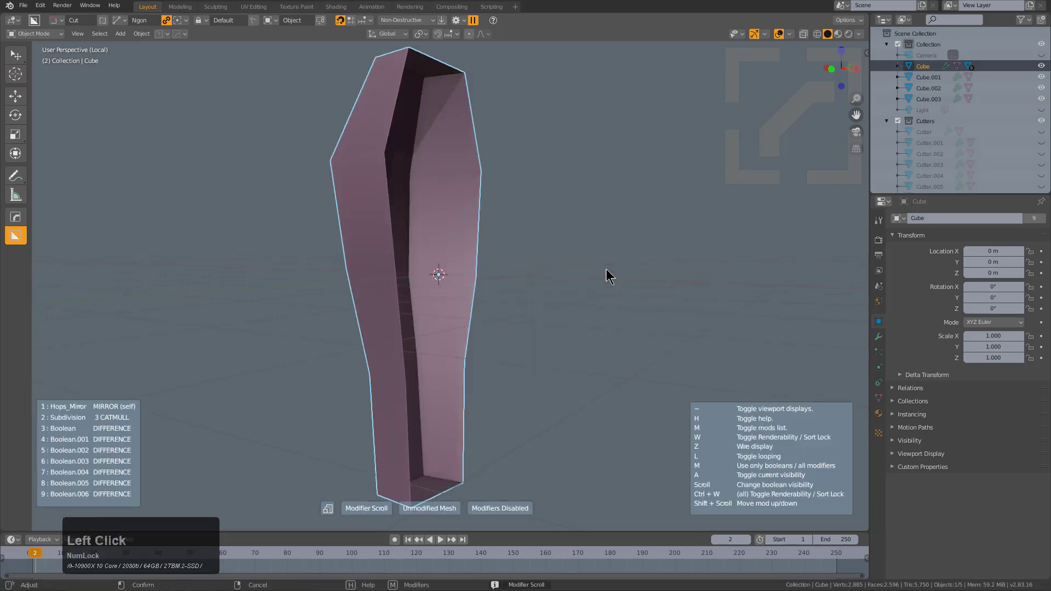
scroll(608, 275, "up", 1)
scroll(608, 275, "up", 1)
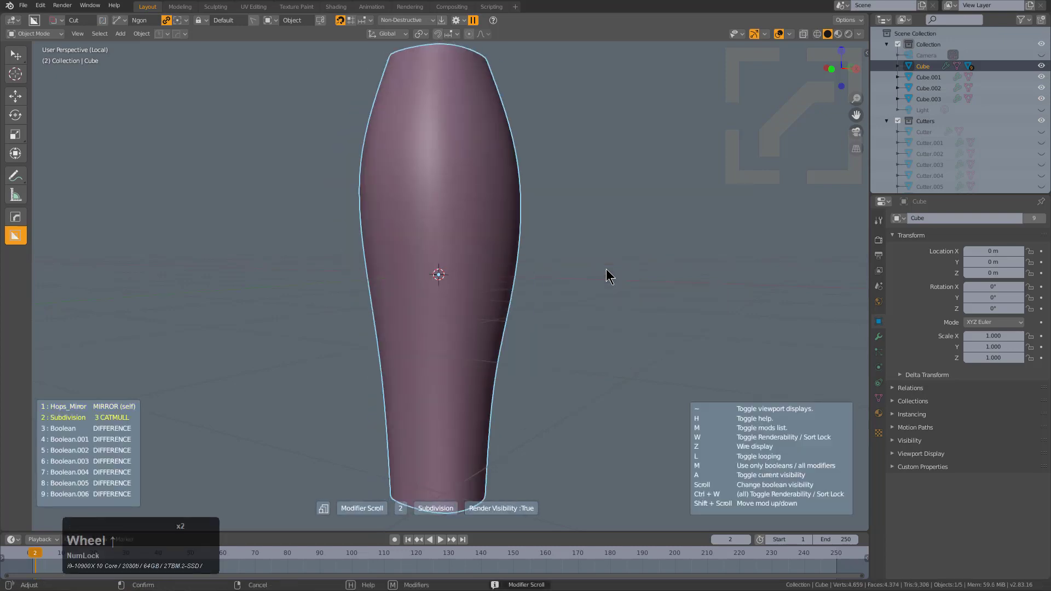
scroll(607, 275, "down", 3)
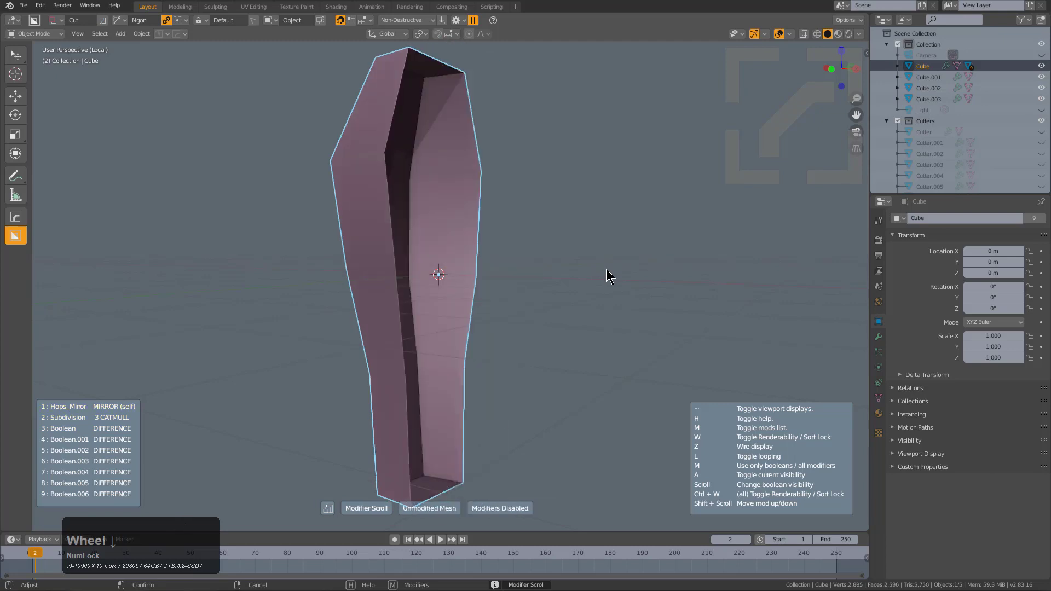
scroll(607, 271, "up", 1)
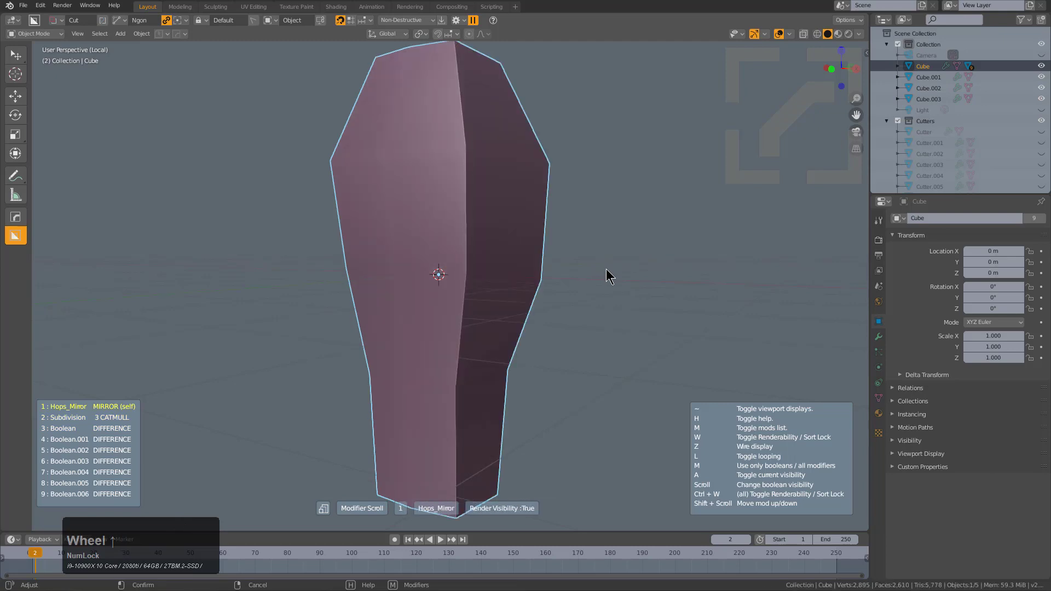
scroll(607, 271, "up", 3)
scroll(606, 269, "up", 5)
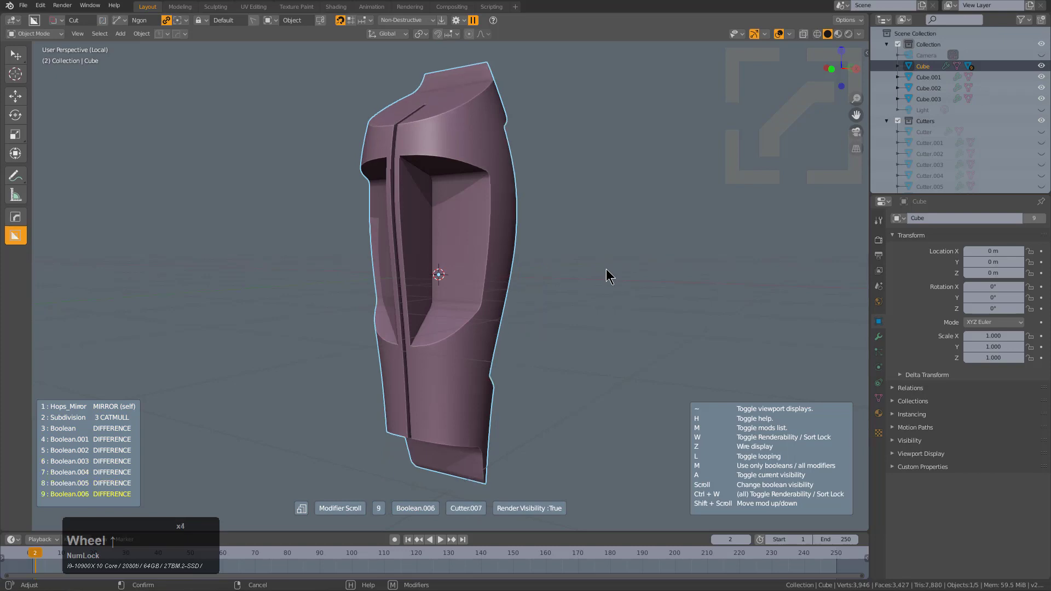
Leave the modifier scroll and isolate the purple Slice panel in local view
left_click(606, 268)
middle_click_drag(611, 268, 616, 268)
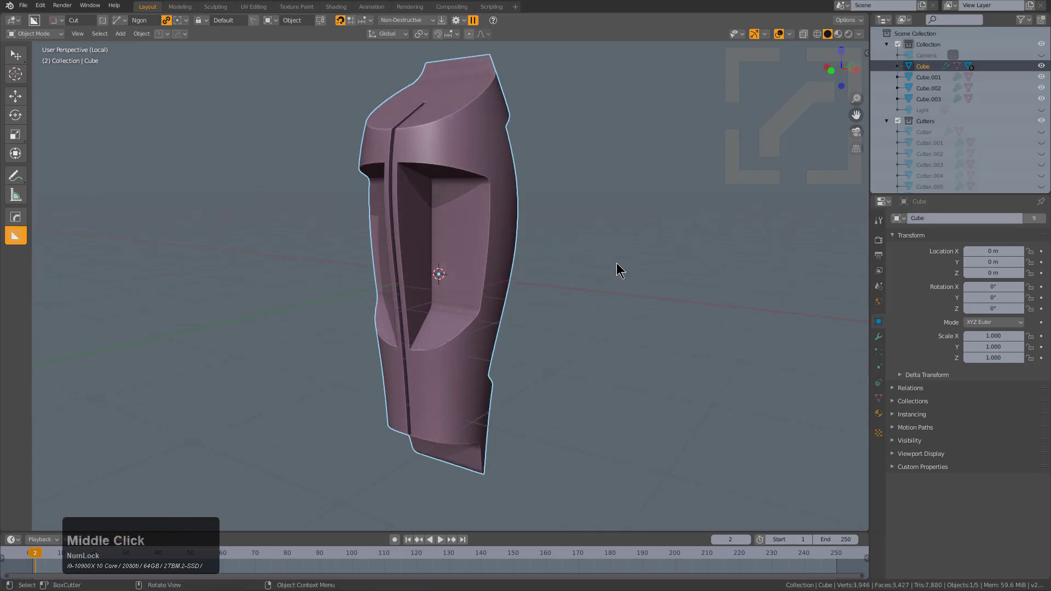
key("KP_Divide")
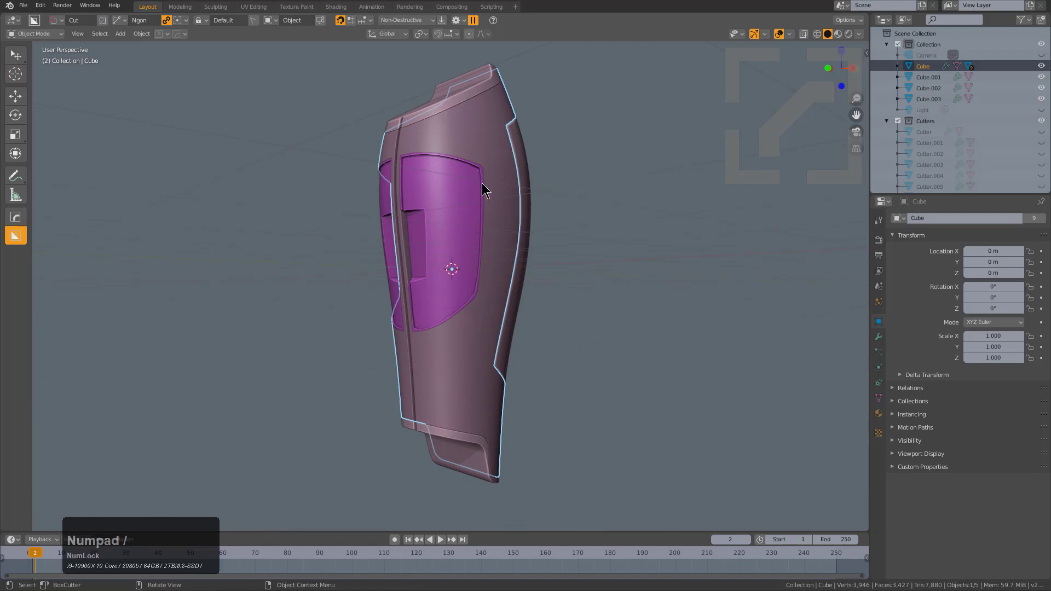
left_click(469, 194)
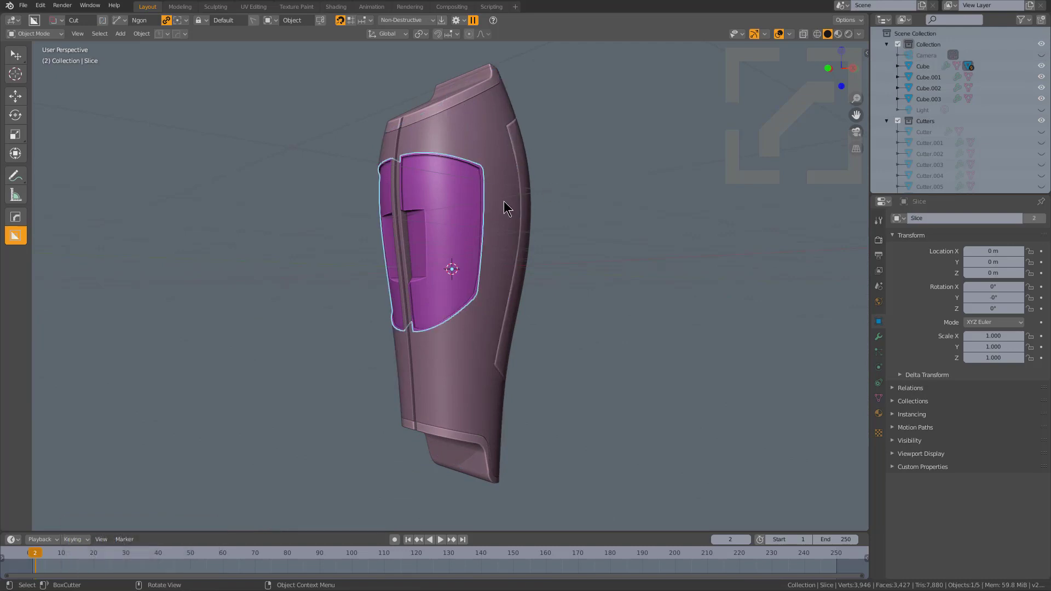
key("KP_Divide")
Step through the Slice panel's modifier stack with Mod Scroll
key("q")
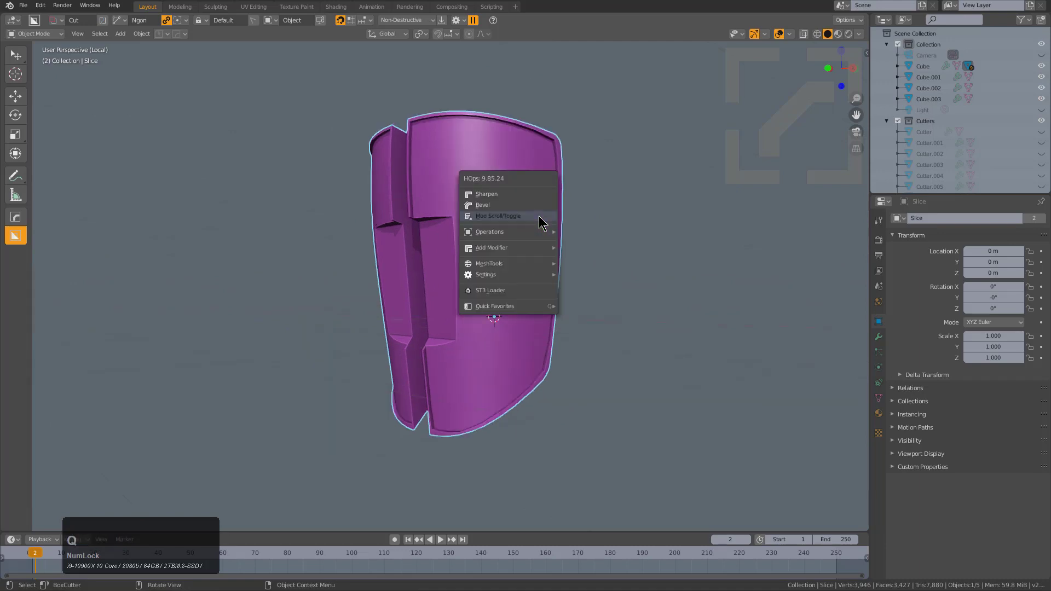
left_click(509, 216)
scroll(540, 223, "up", 1)
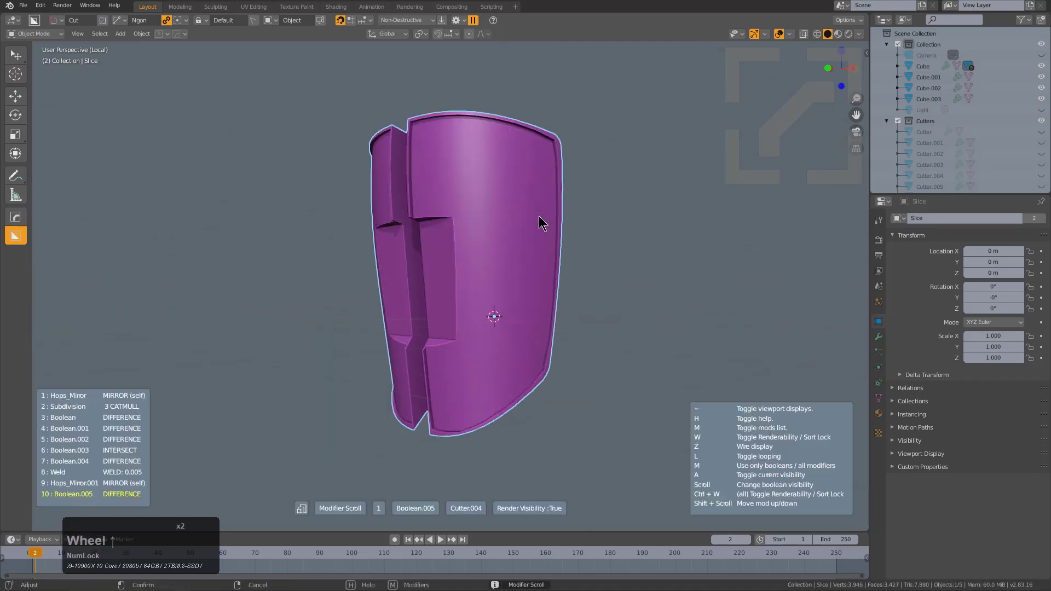
scroll(541, 223, "up", 2)
scroll(539, 216, "up", 2)
right_click(601, 208)
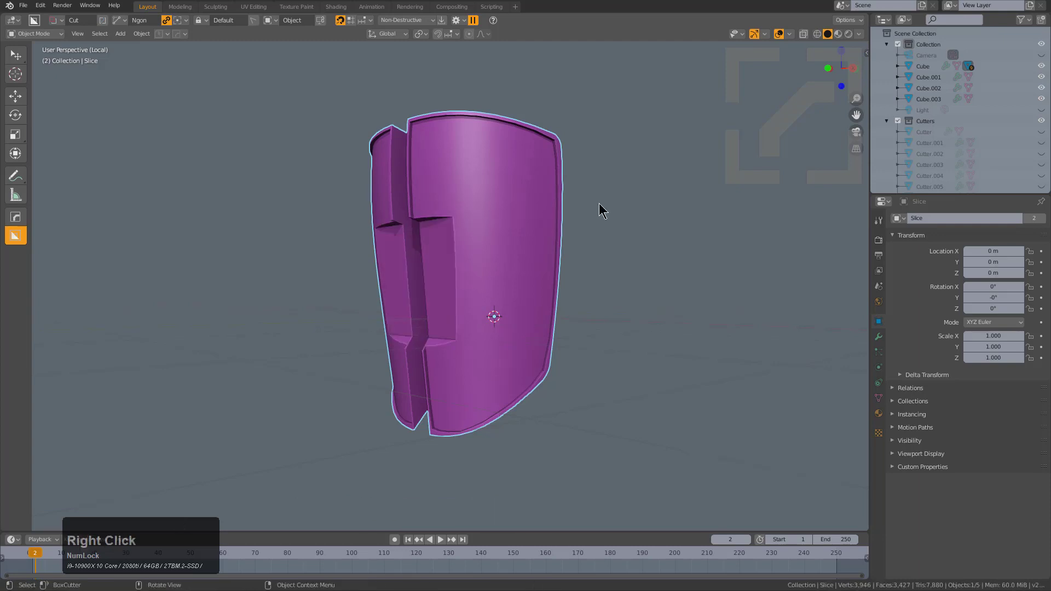
Enable render visibility for all of Slice's weld, mirror, subdivision and boolean modifiers
key("ctrl+grave")
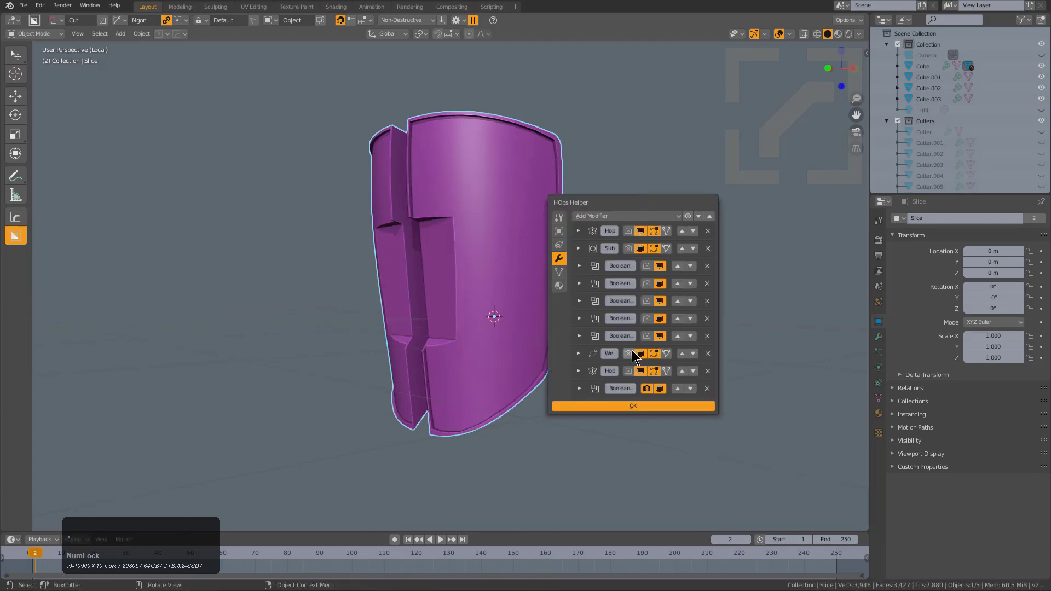
left_click_drag(628, 353, 628, 371)
left_click(647, 266)
left_click_drag(645, 290, 650, 335)
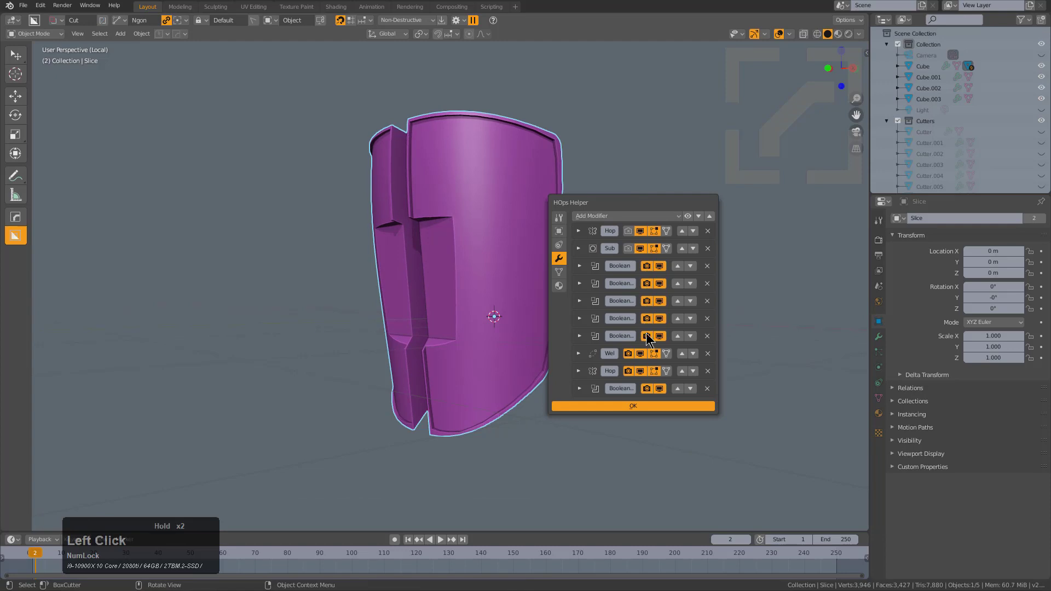
left_click_drag(628, 230, 629, 253)
key("Escape")
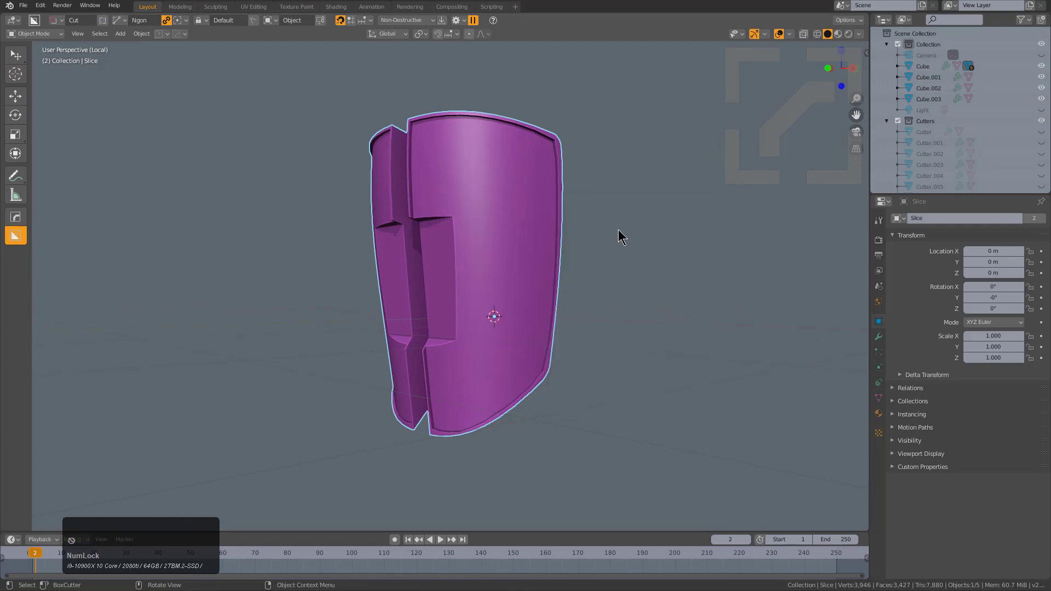
Scroll Slice's stack again up to the tenth modifier, Boolean.005
key("q")
left_click(619, 229)
scroll(619, 229, "up", 1)
scroll(619, 228, "up", 5)
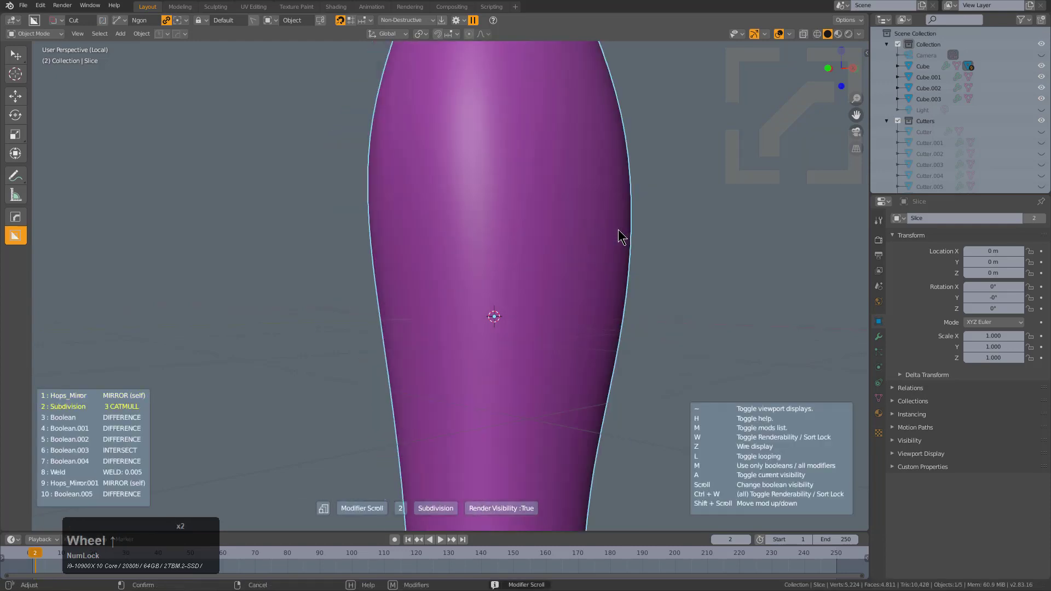
scroll(619, 236, "up", 2)
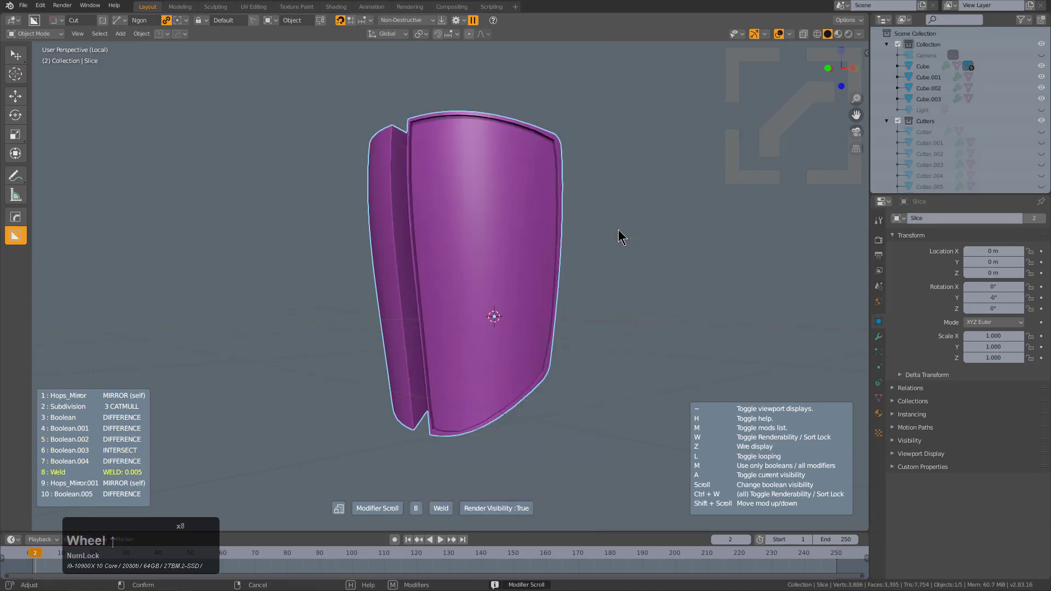
scroll(621, 237, "up", 2)
scroll(621, 237, "up", 2)
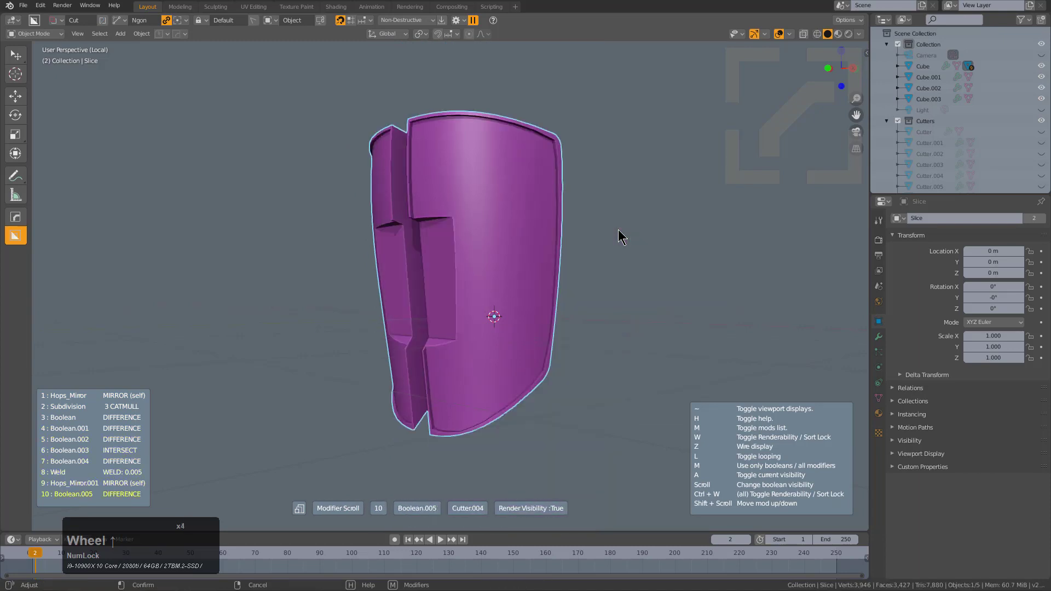
left_click(619, 236)
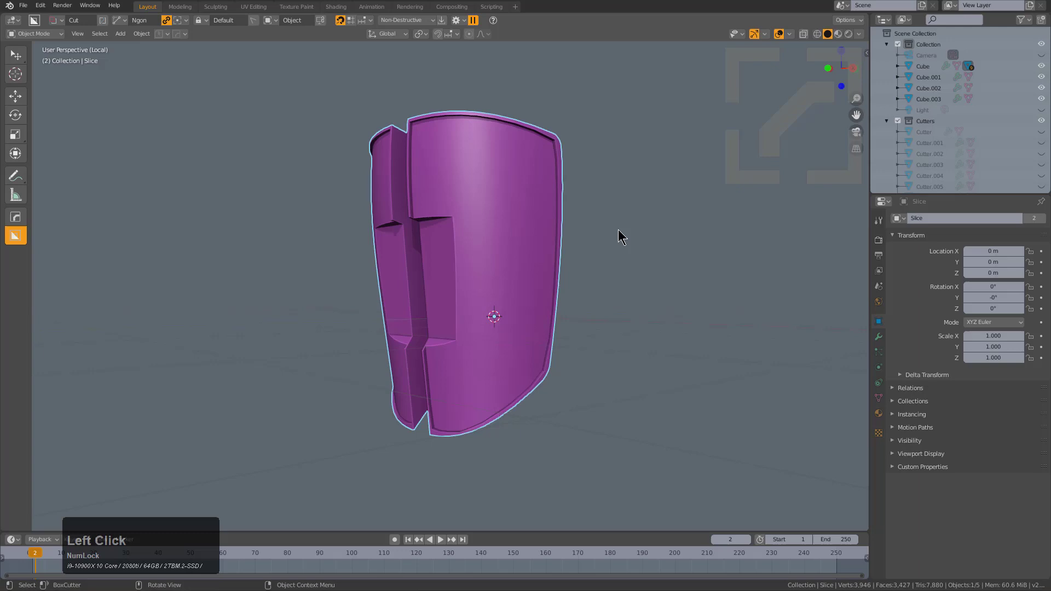
Return to the full scene and select the main armor Cube
key("KP_Divide")
left_click(478, 380)
middle_click_drag(478, 380, 494, 361)
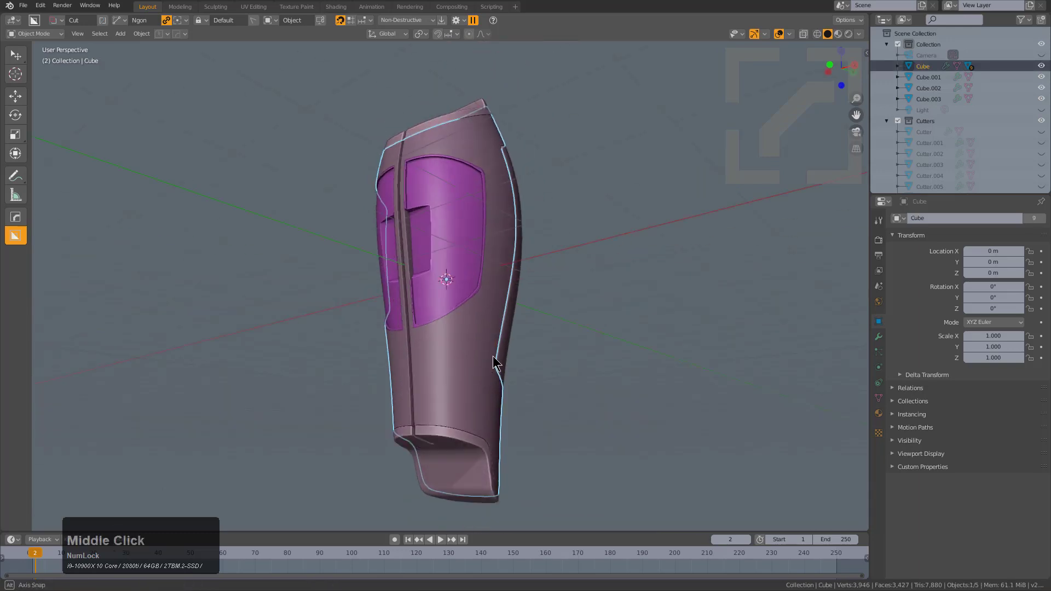
key("alt+a")
scroll(504, 318, "up", 3)
middle_click_drag(514, 269, 433, 241)
left_click(455, 290)
Zoom in on the Cube's lower section and open the Apply menu
scroll(460, 292, "up", 3)
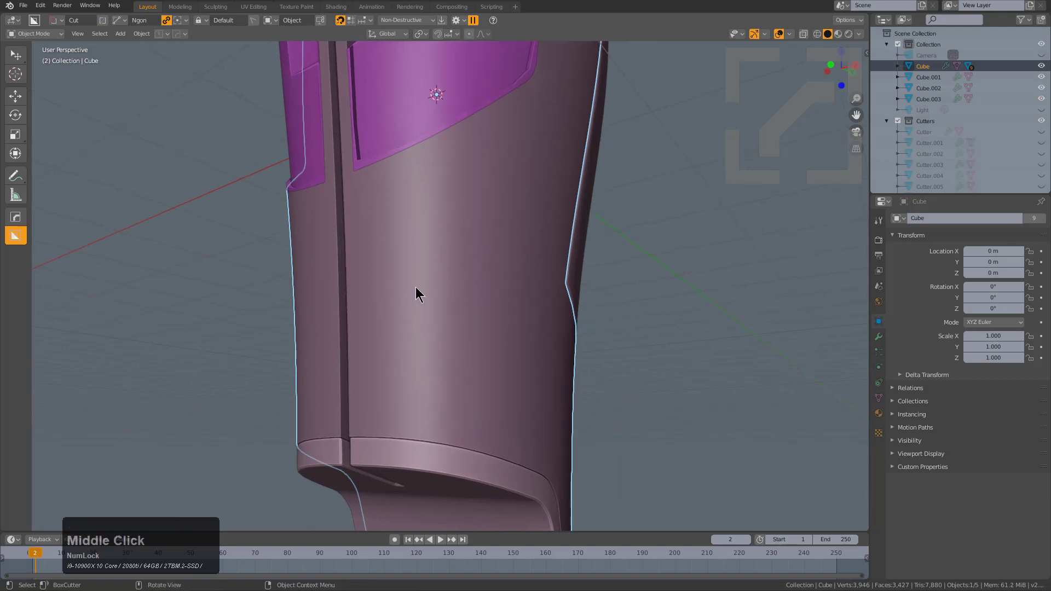
scroll(455, 301, "up", 3)
middle_click_drag(468, 293, 481, 278, "shift")
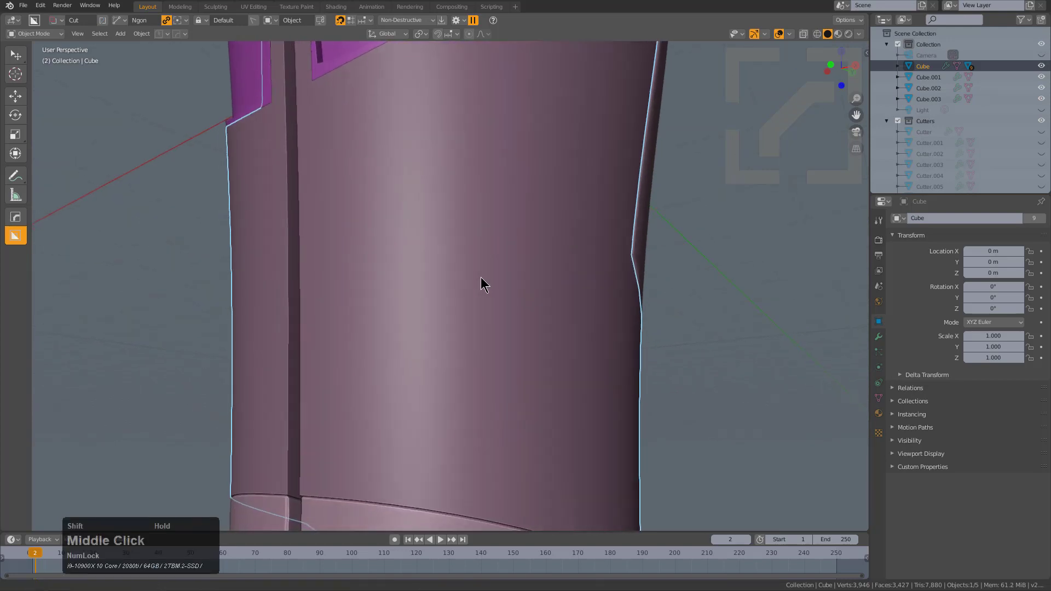
scroll(467, 280, "down", 1)
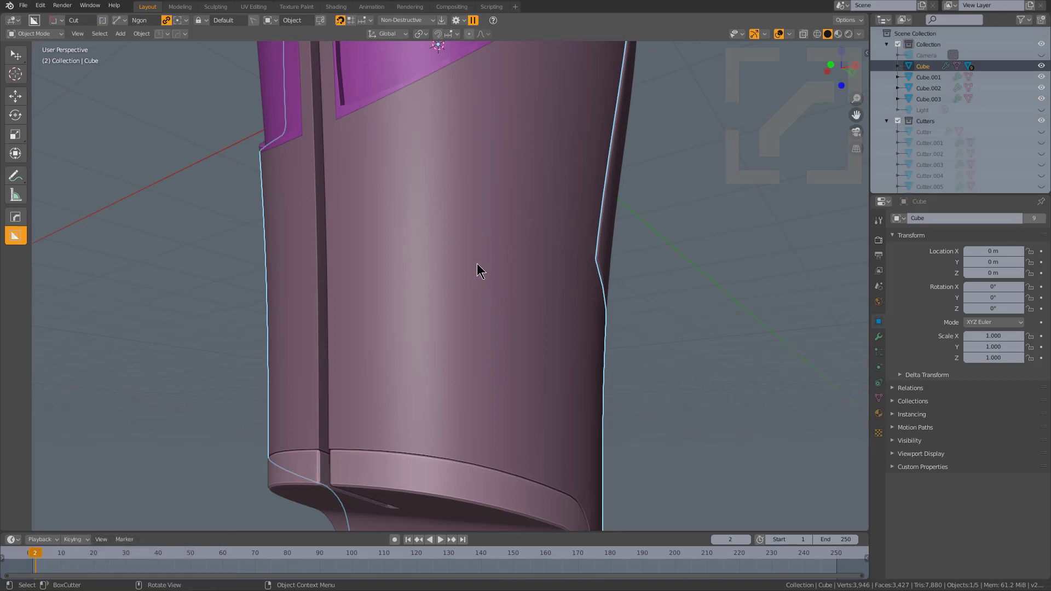
middle_click_drag(478, 264, 488, 274)
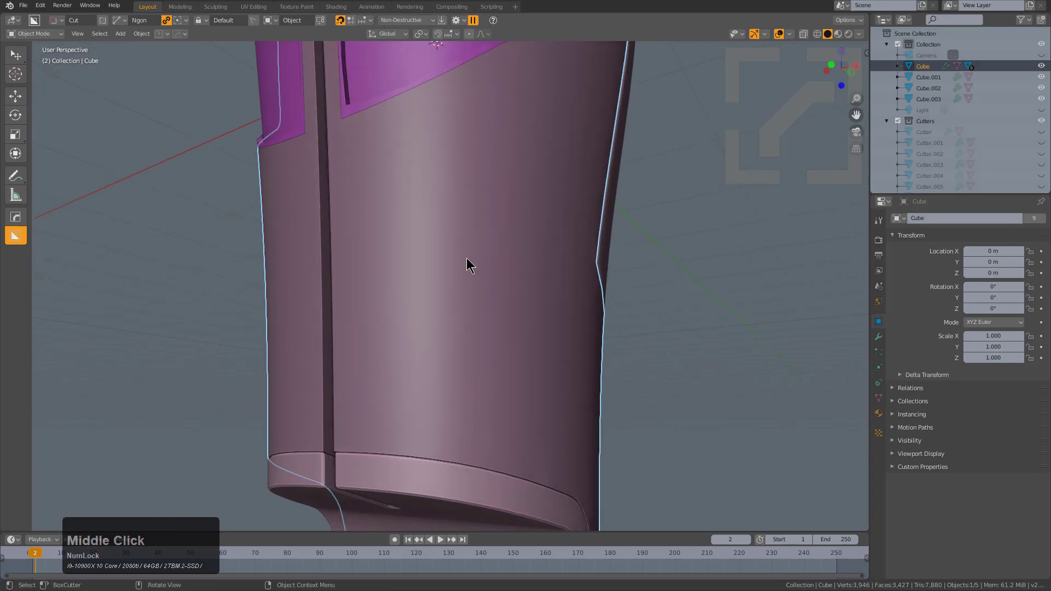
key("ctrl+a")
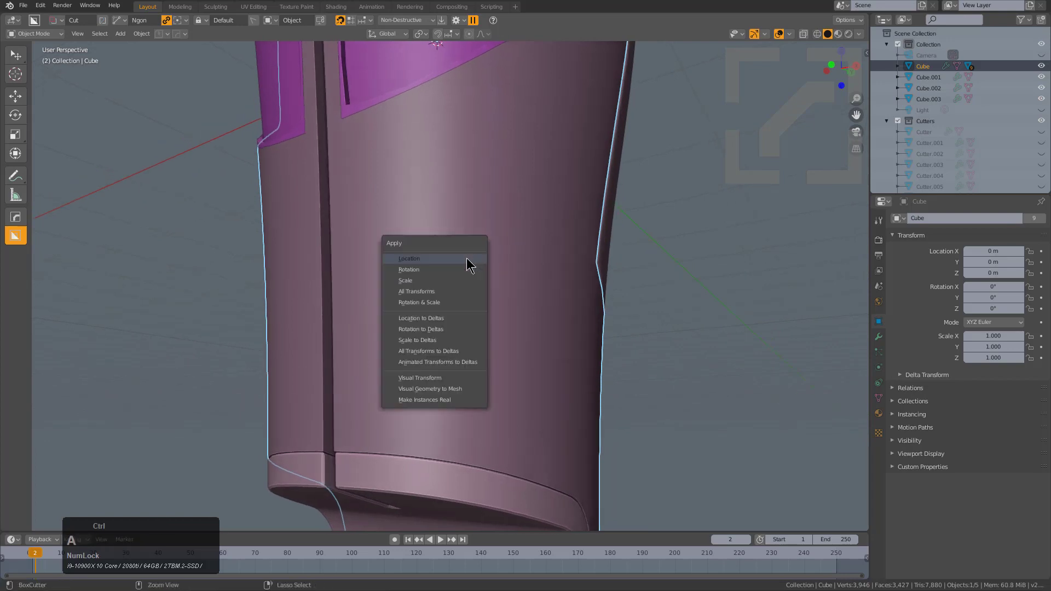
Convert the Cube with Visual Geometry to Mesh and set transform orientation to View
left_click(445, 390)
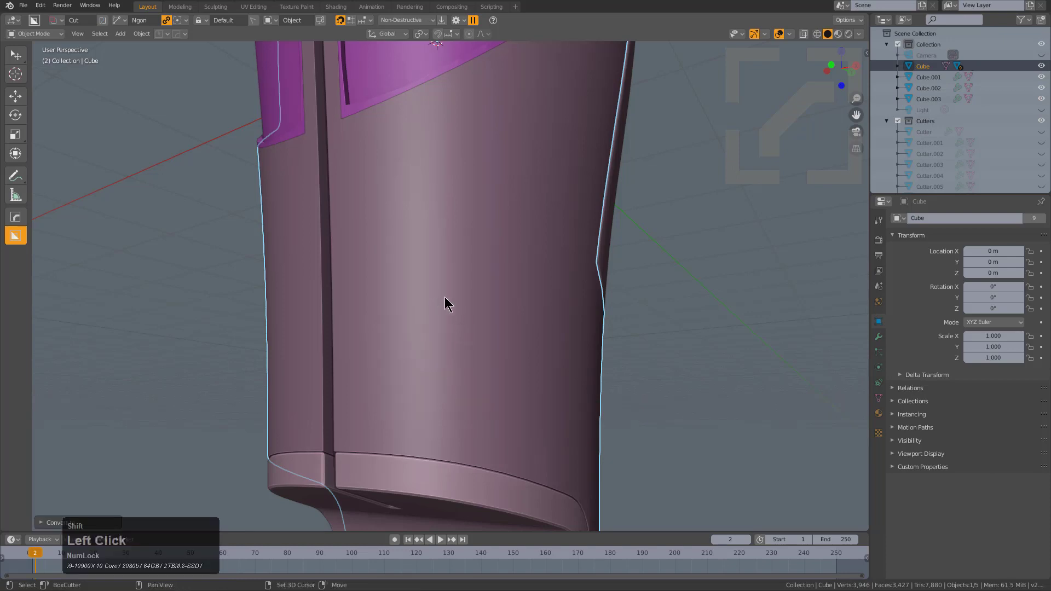
key("v")
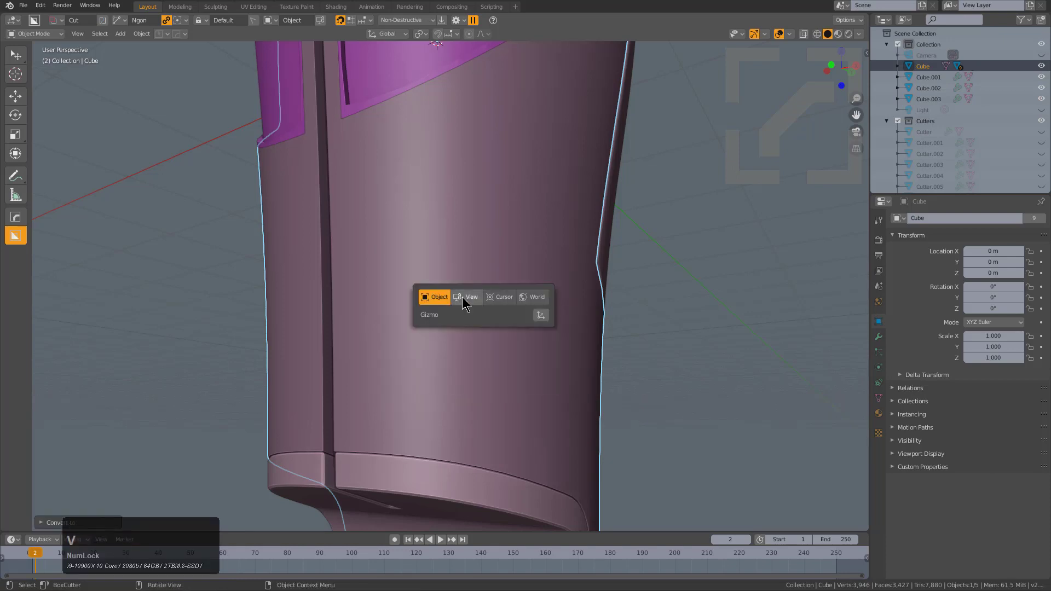
left_click(461, 299)
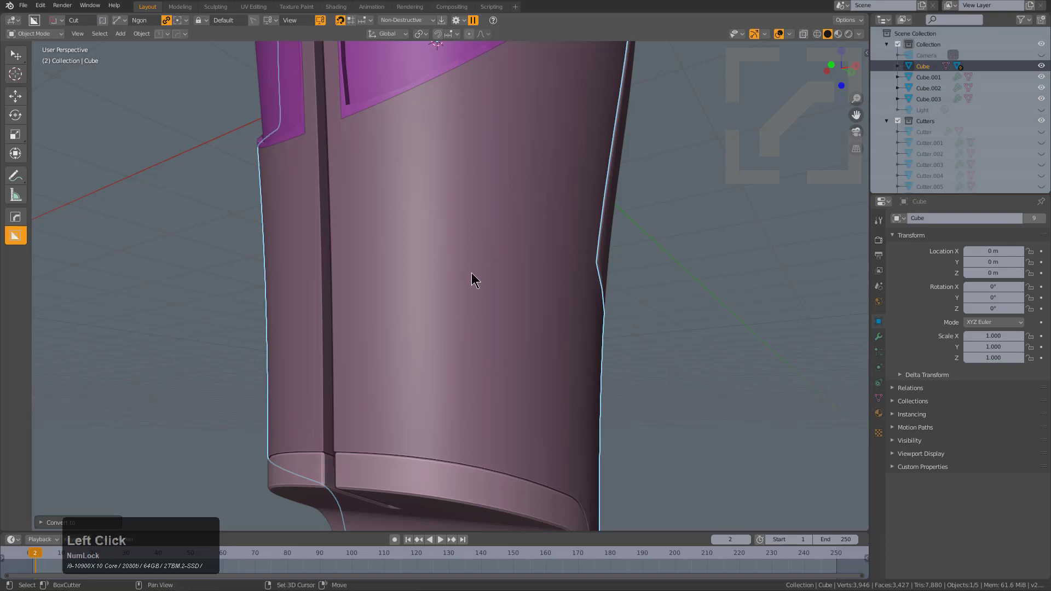
Reselect the main armor Cube and switch to an orthographic front view
key("v")
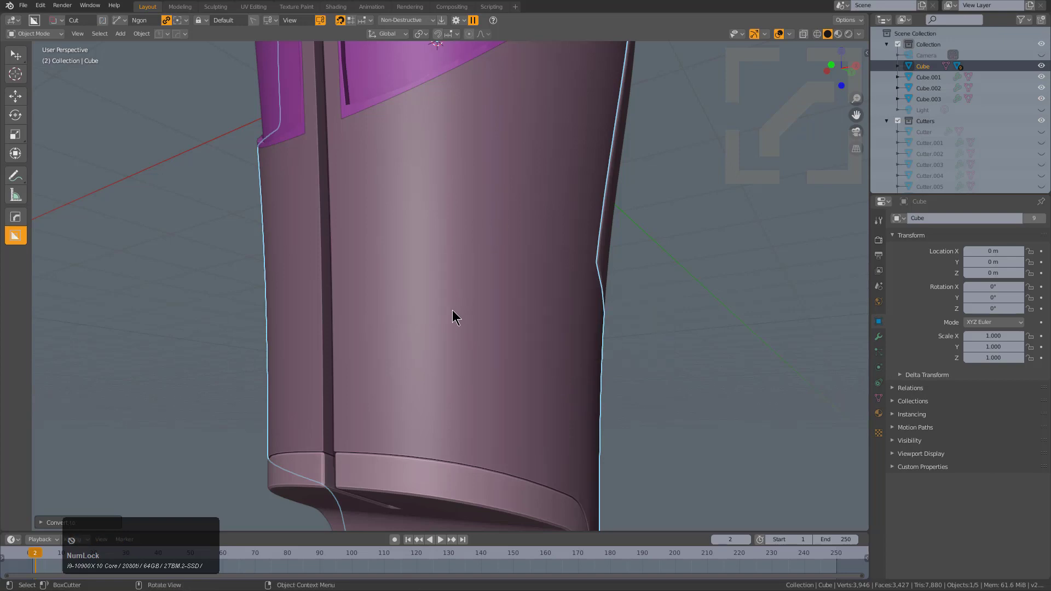
left_click(448, 325)
left_click(441, 358)
key("KP_5")
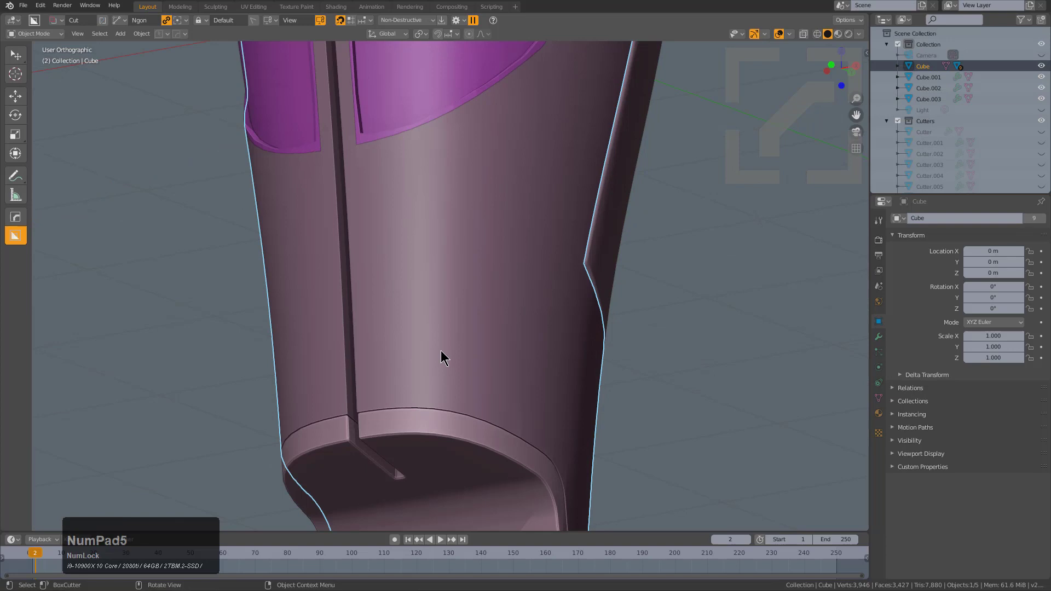
middle_click_drag(441, 355, 442, 369)
scroll(448, 362, "up", 2)
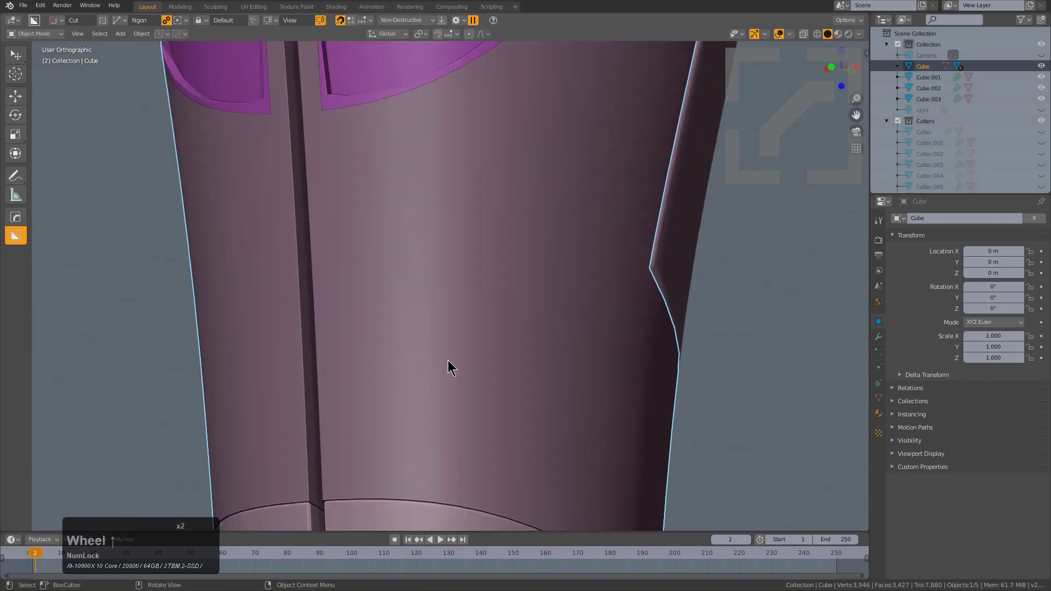
Cut a circular hole through the armor front using BoxCutter's Circle shape
left_click(507, 363)
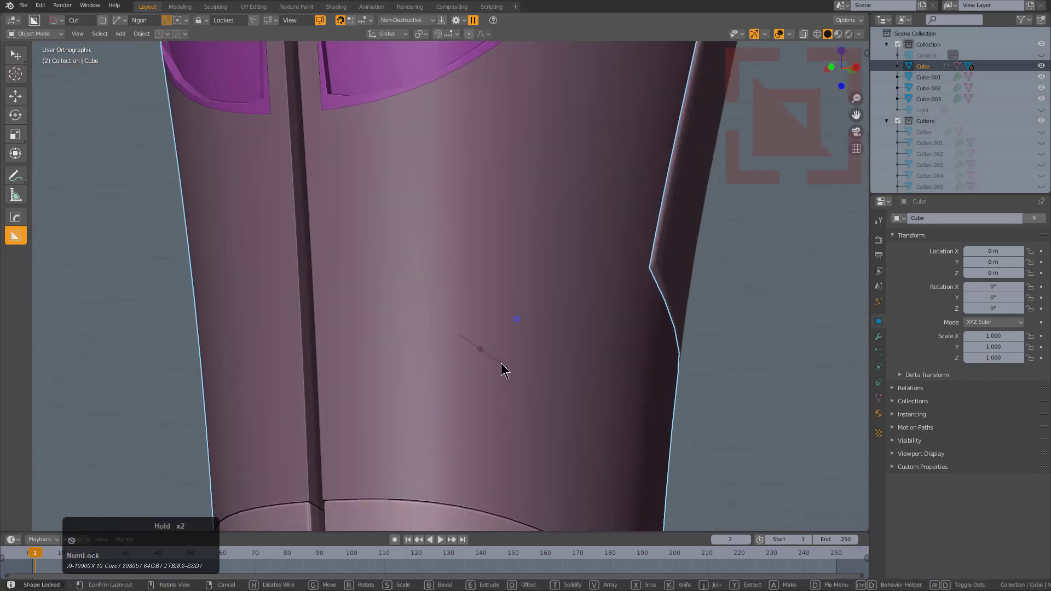
key("d")
left_click(424, 364)
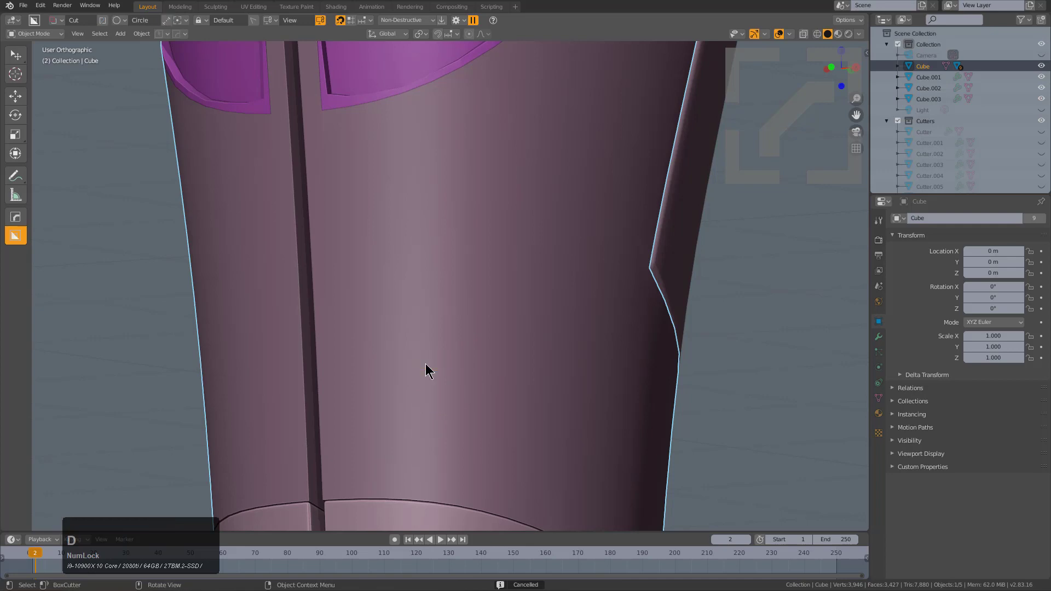
left_click_drag(451, 331, 543, 371)
middle_click(542, 370)
middle_click_drag(546, 377, 573, 382)
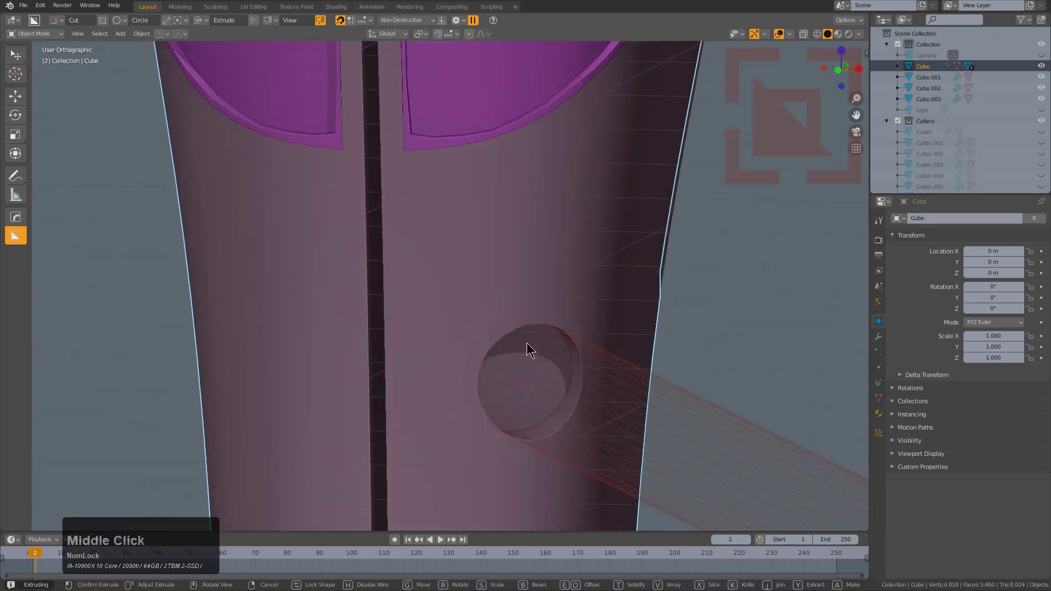
left_click(599, 375)
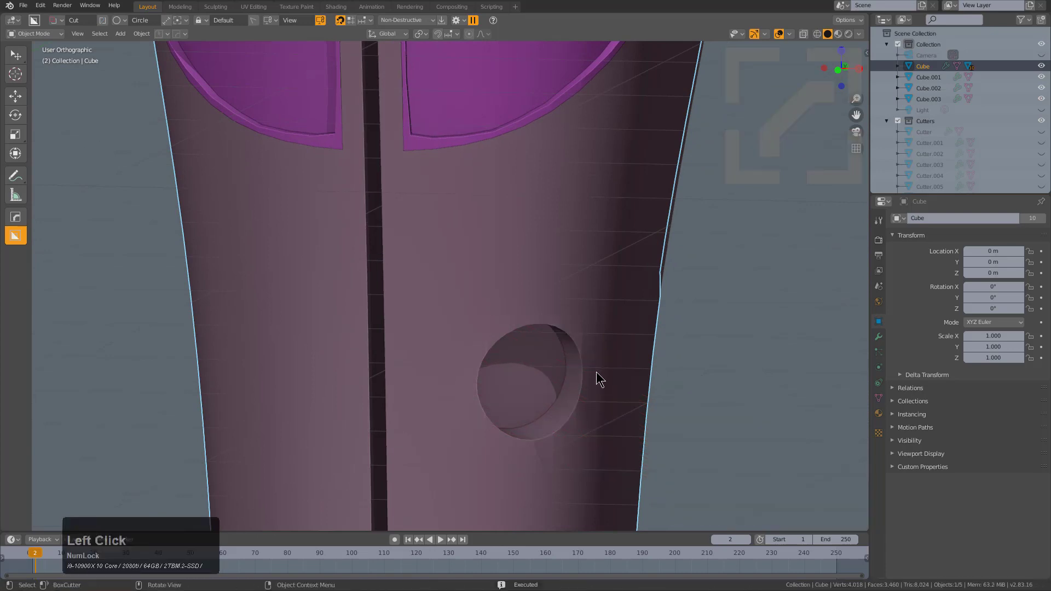
Orbit around the new hole and check its topology in Edit Mode
middle_click_drag(598, 376, 557, 355)
scroll(382, 282, "up", 2)
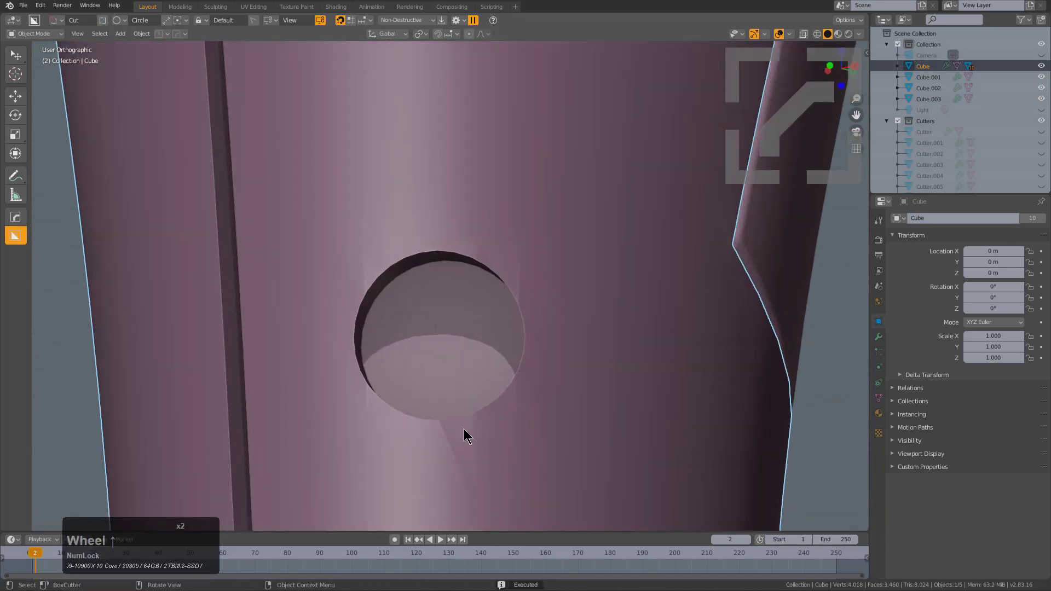
middle_click_drag(465, 430, 481, 249)
scroll(514, 314, "up", 2)
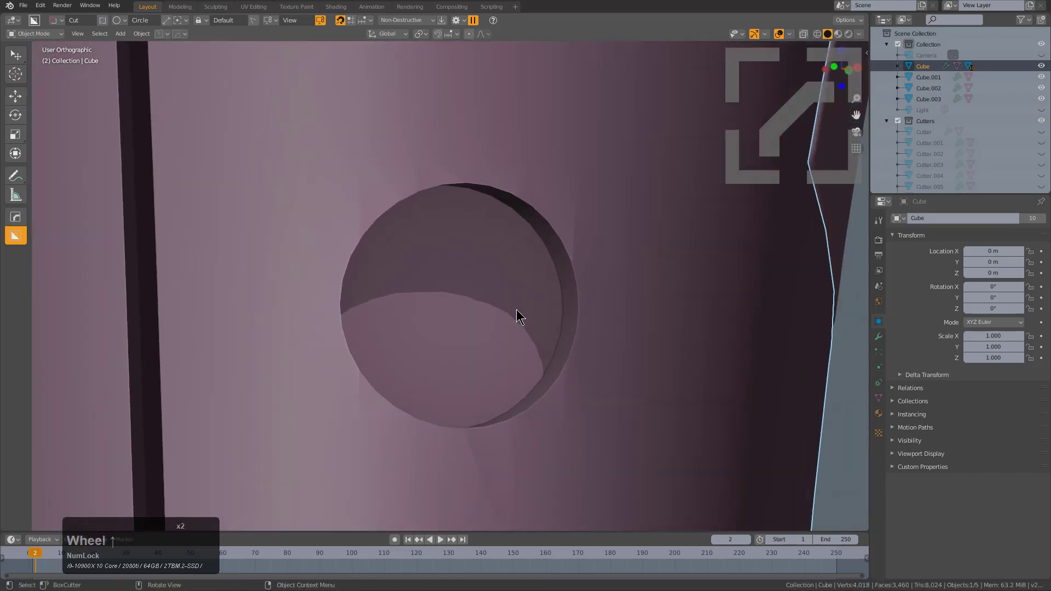
key("Tab")
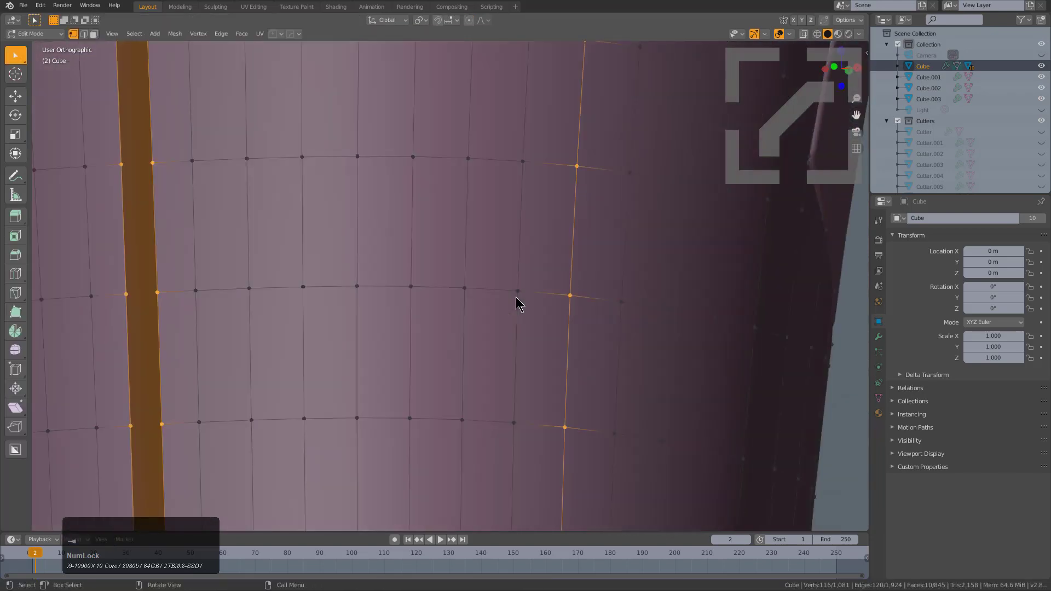
key("Tab")
scroll(521, 295, "up", 3)
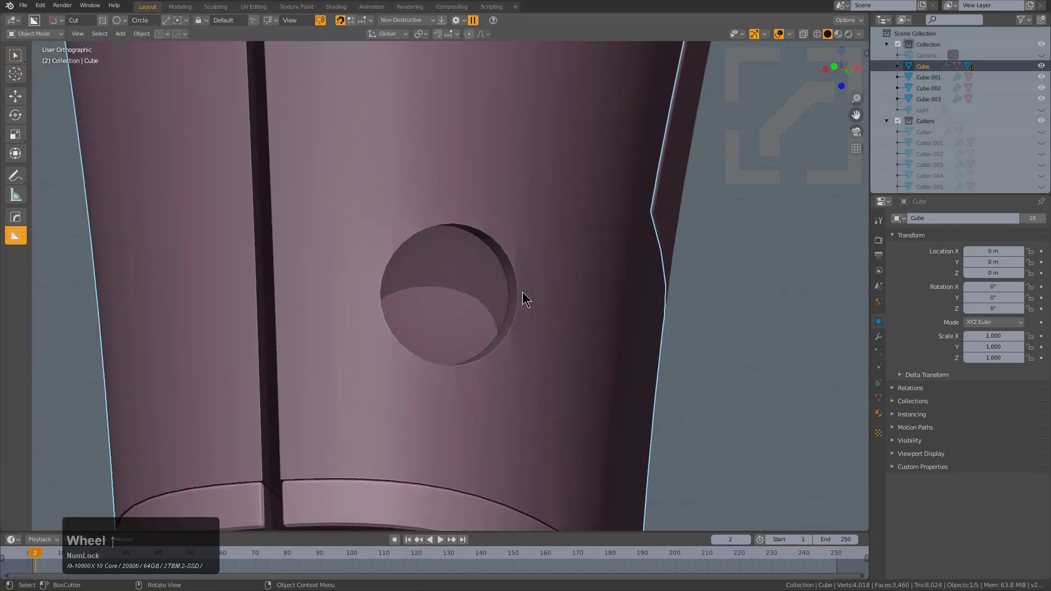
Duplicate the armor, remove the copy's Boolean, and shade the copy as wireframe
scroll(522, 291, "up", 2)
key("q")
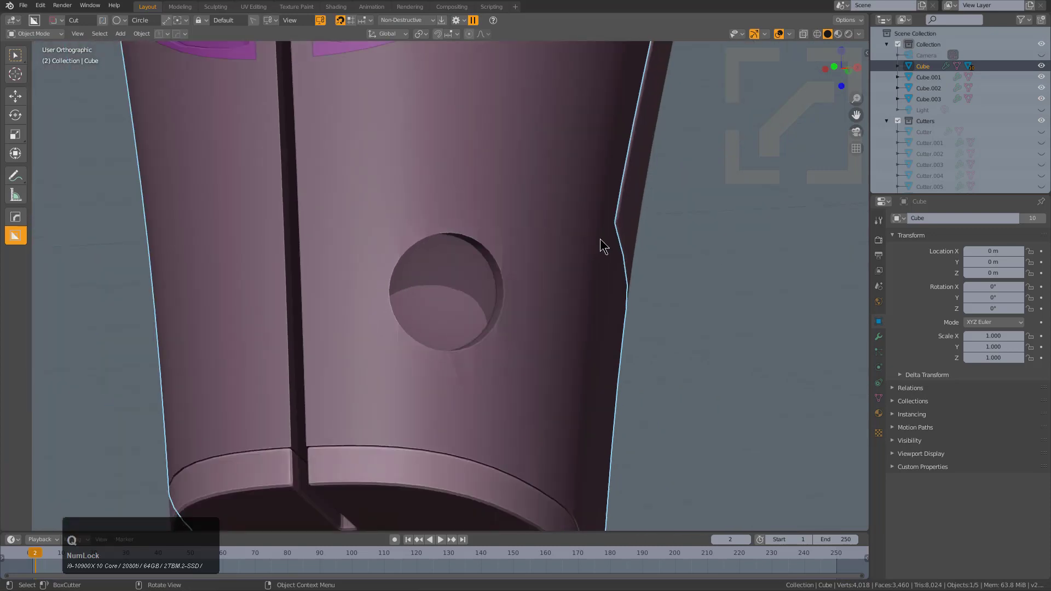
key("shift+d")
right_click(551, 281)
key("ctrl+grave")
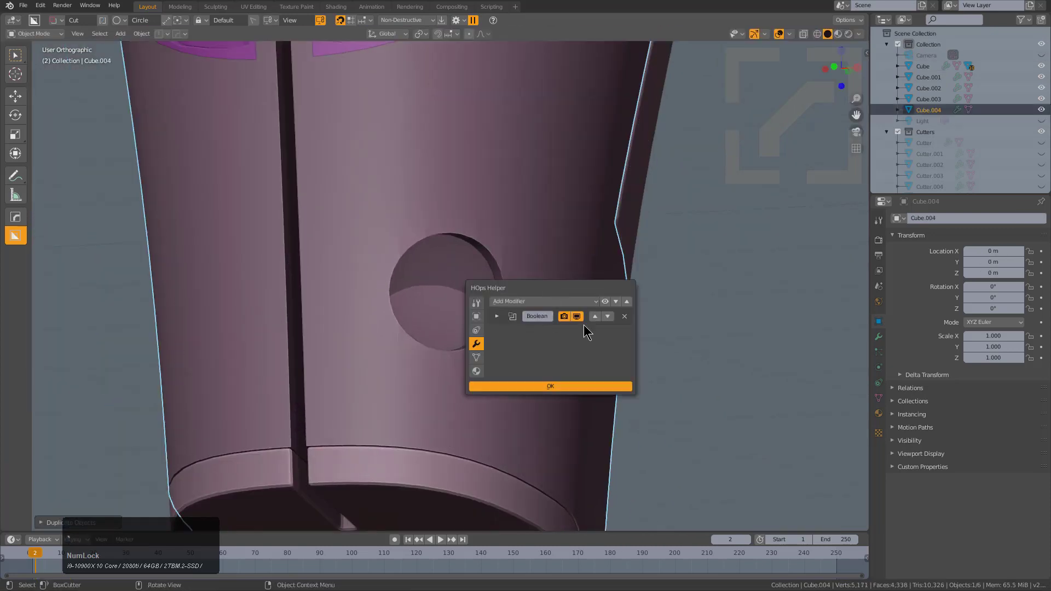
left_click(637, 321)
left_click(624, 317)
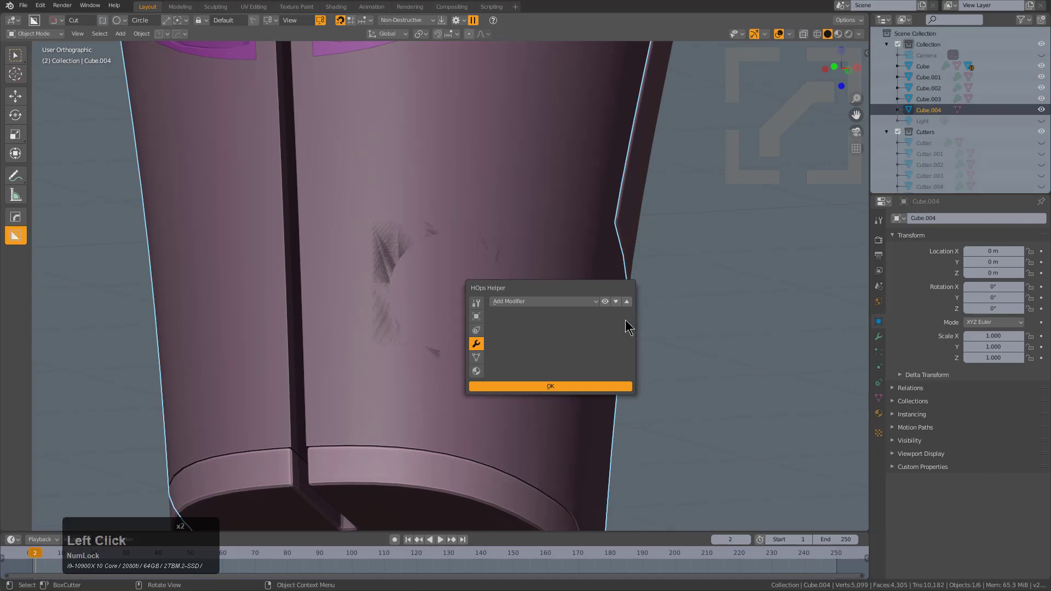
key("q")
mouse_move(564, 380)
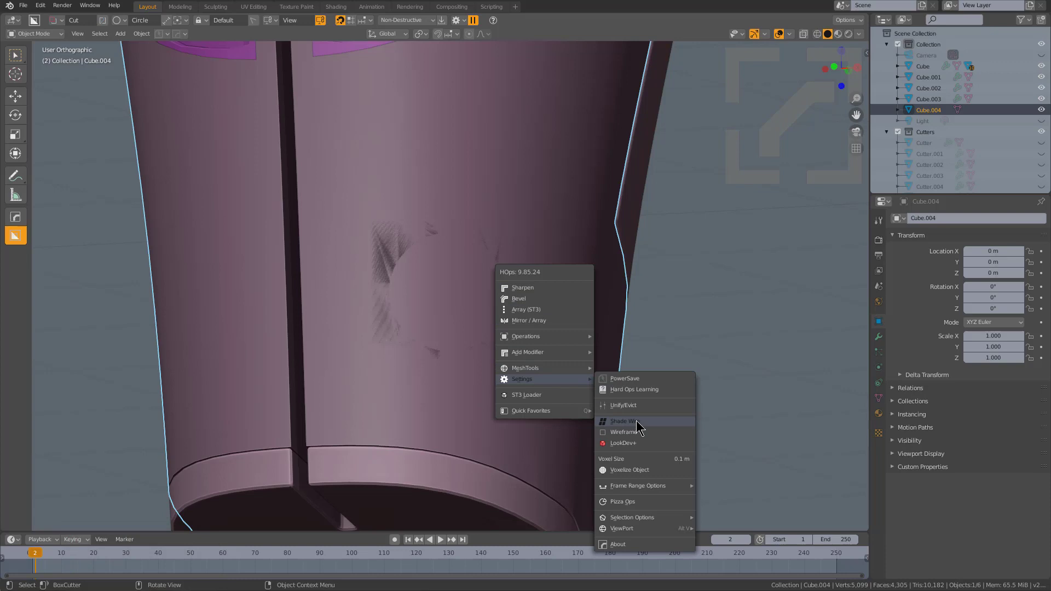
left_click(630, 422)
Stash the uncut Cube.004 onto the armor Cube as stash 0, then delete it
left_click(507, 251, "shift")
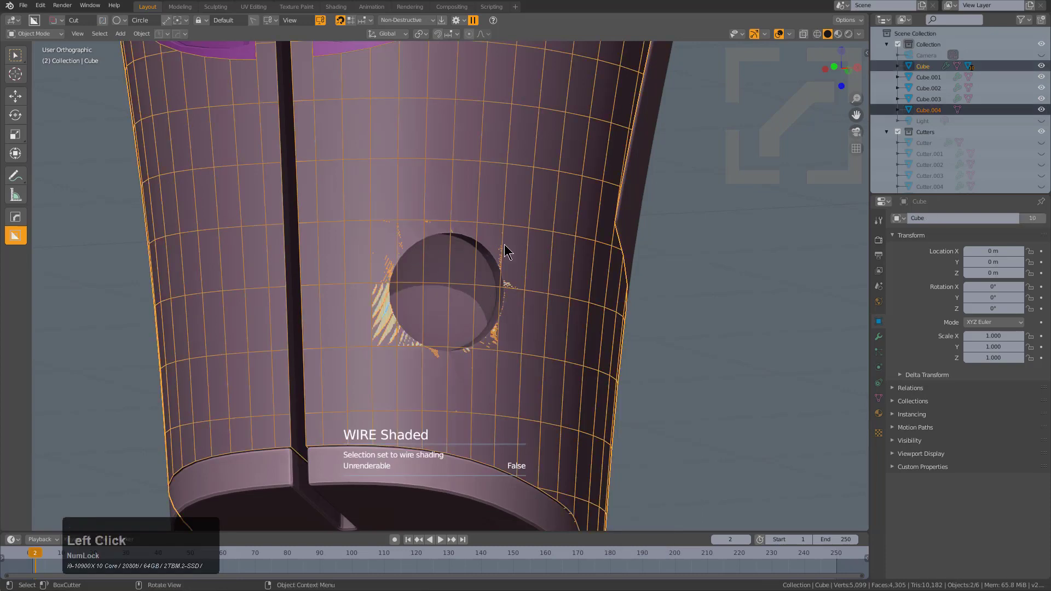
key("q")
left_click(493, 284)
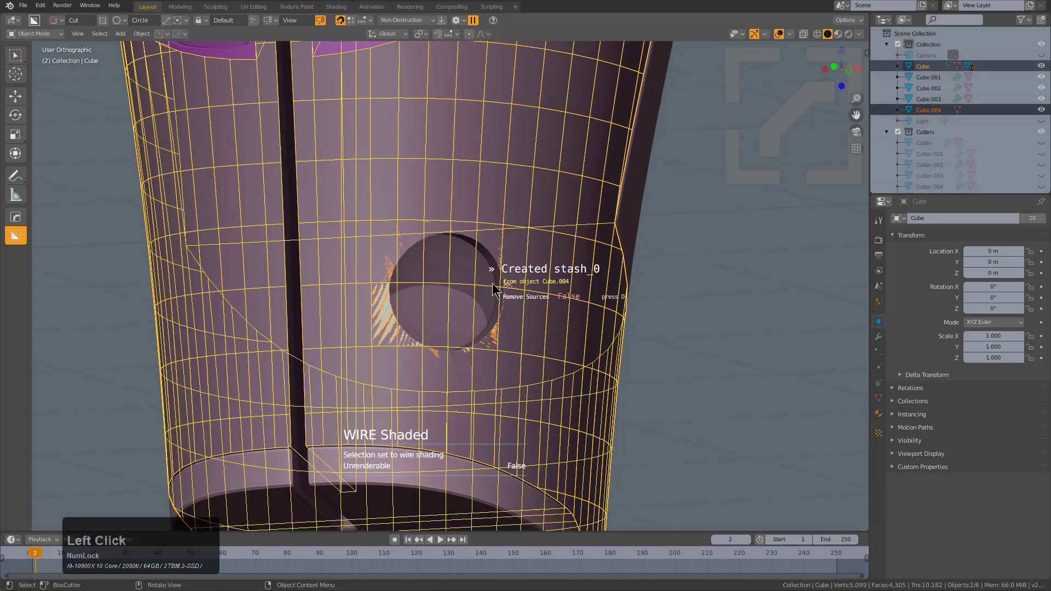
key("x")
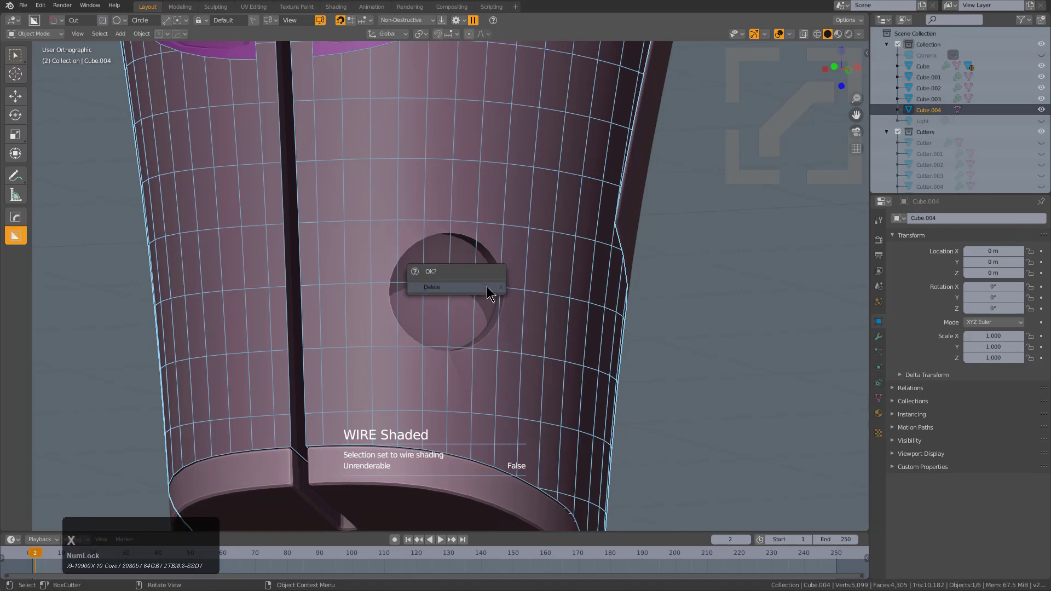
left_click(460, 281)
Make instances real on the armor and orbit toward the round hole
scroll(522, 264, "up", 3)
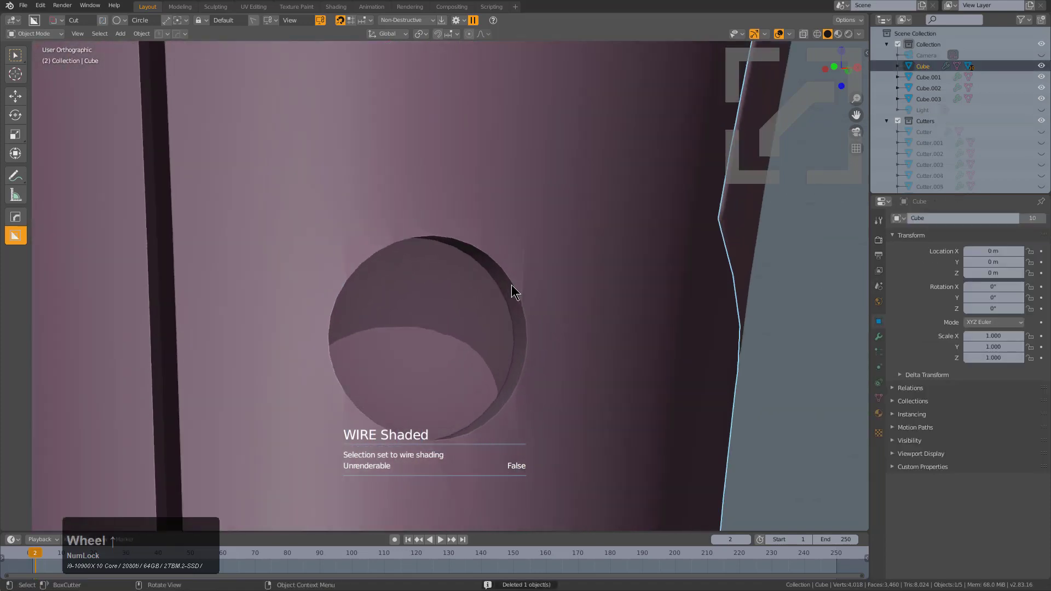
key("Tab")
key("Tab")
key("ctrl+a")
left_click(538, 315)
key("Tab")
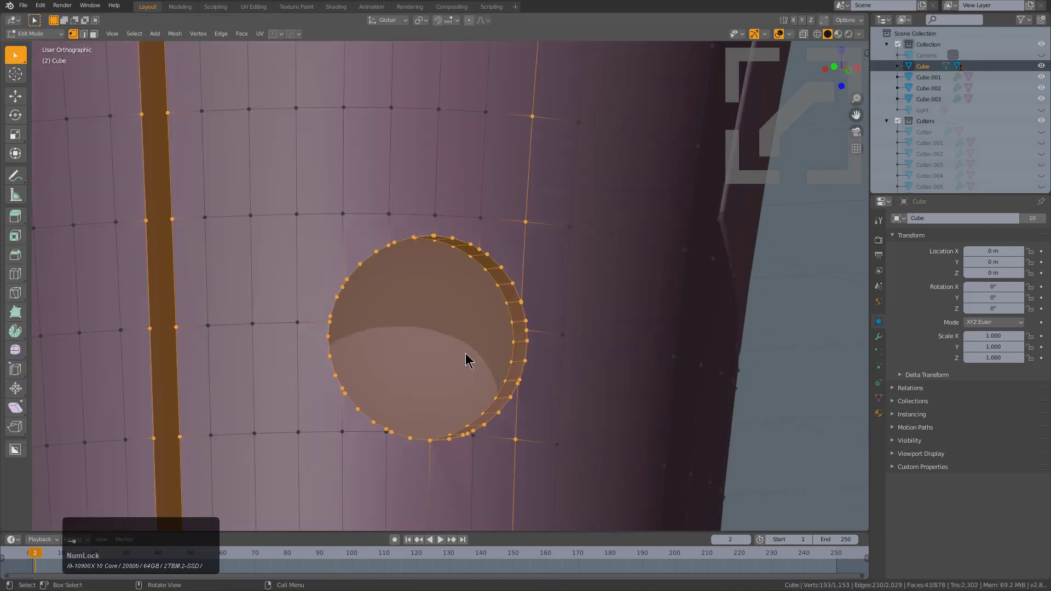
middle_click_drag(467, 357, 521, 363)
scroll(487, 353, "up", 2)
Select the hole face, grow it to the side faces, and take its boundary loop
key("3")
left_click(488, 347)
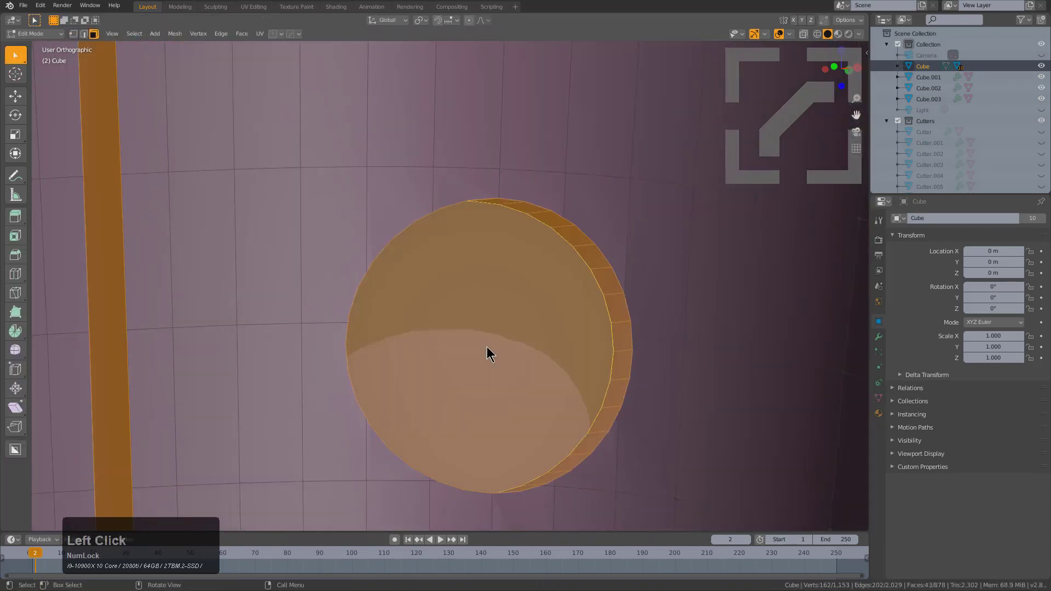
key("ctrl+KP_Add")
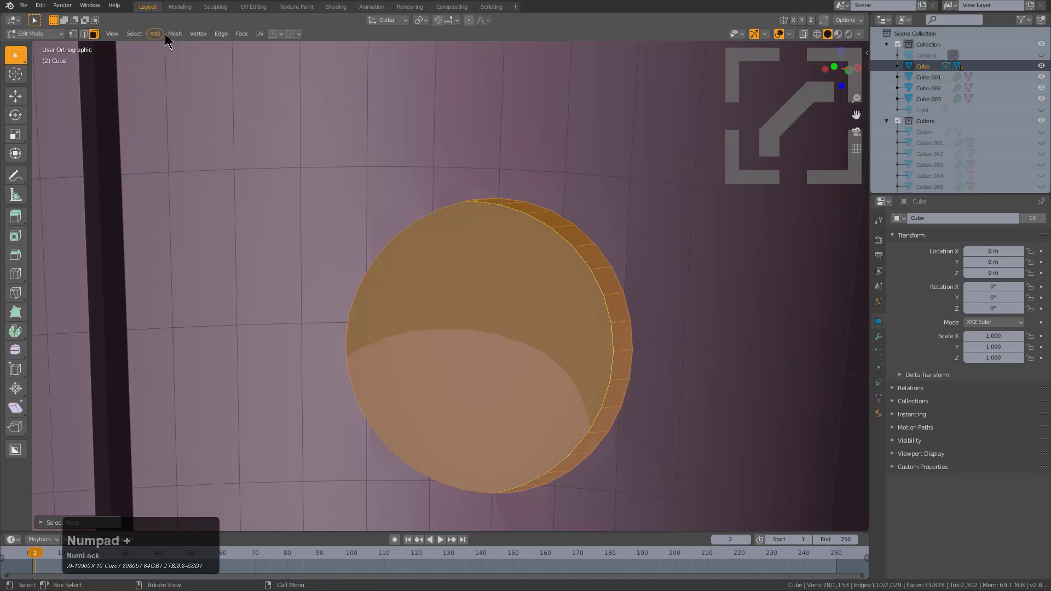
left_click(132, 37)
mouse_move(196, 204)
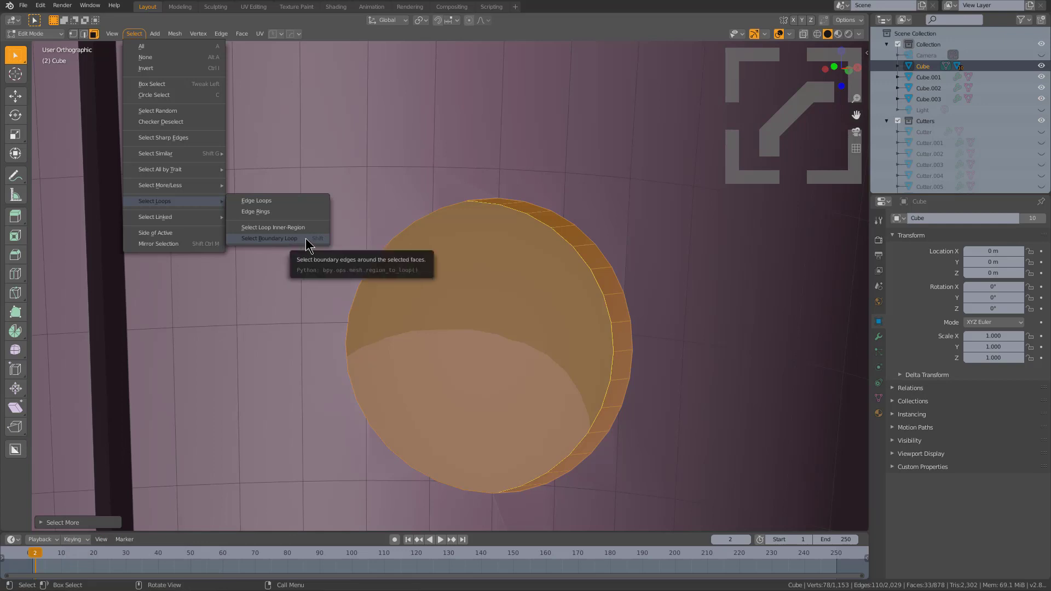
left_click(623, 240, "shift")
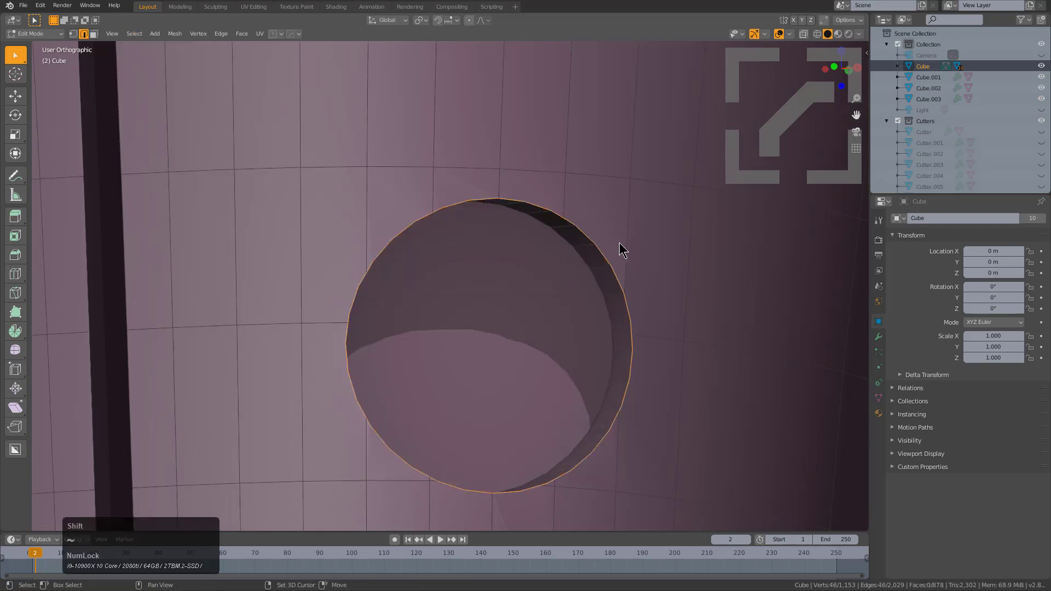
Run MESHmachine Offset Cut around the hole rim and narrow its width to about 0.06
key("y")
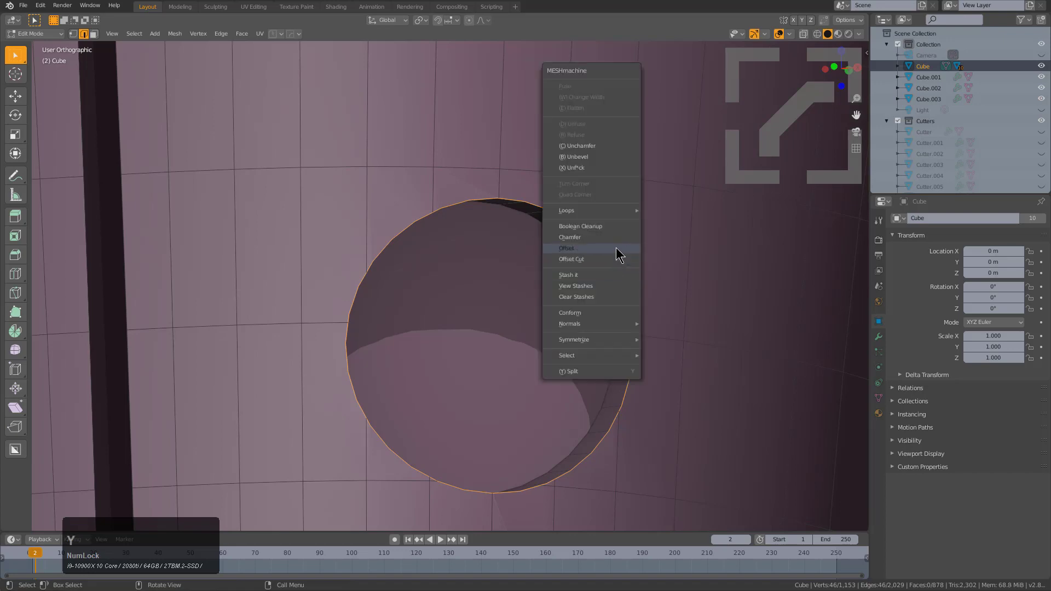
left_click(617, 254)
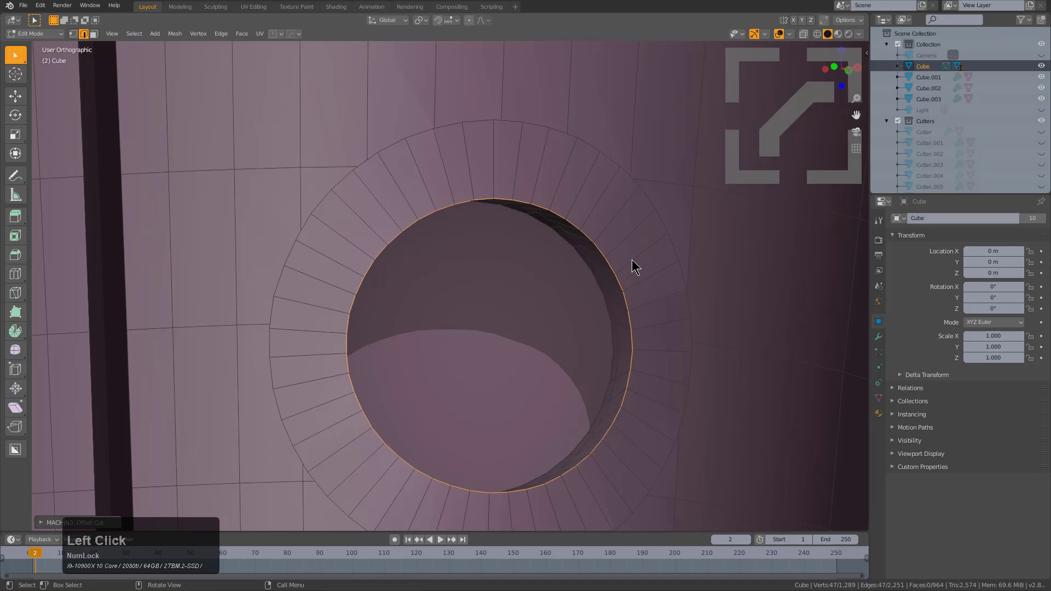
key("F9")
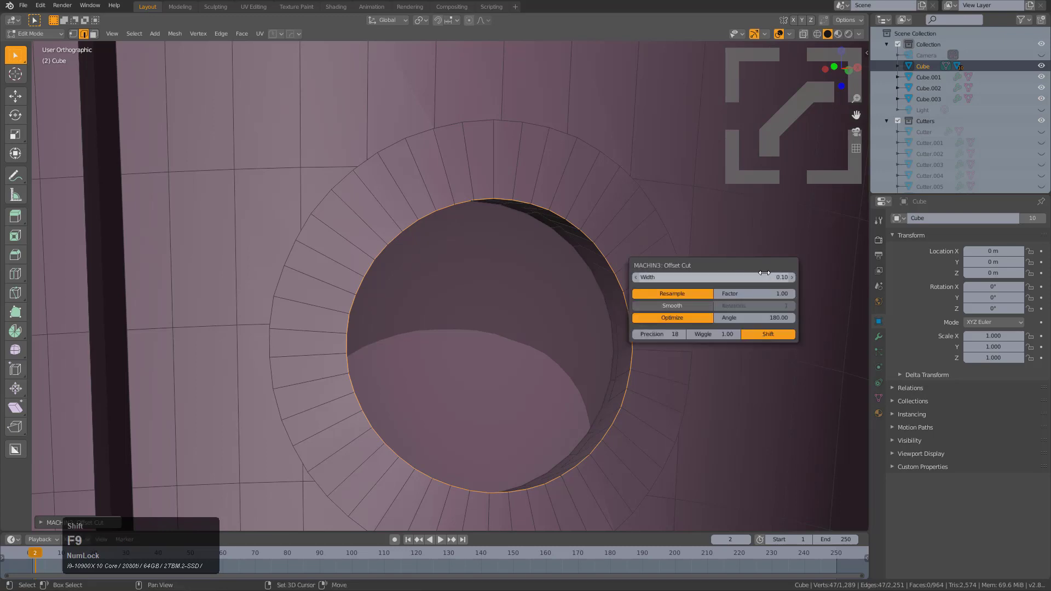
mouse_move(764, 272)
left_mouse_down("shift")
mouse_move(754, 273)
mouse_move(765, 273)
left_mouse_up("shift")
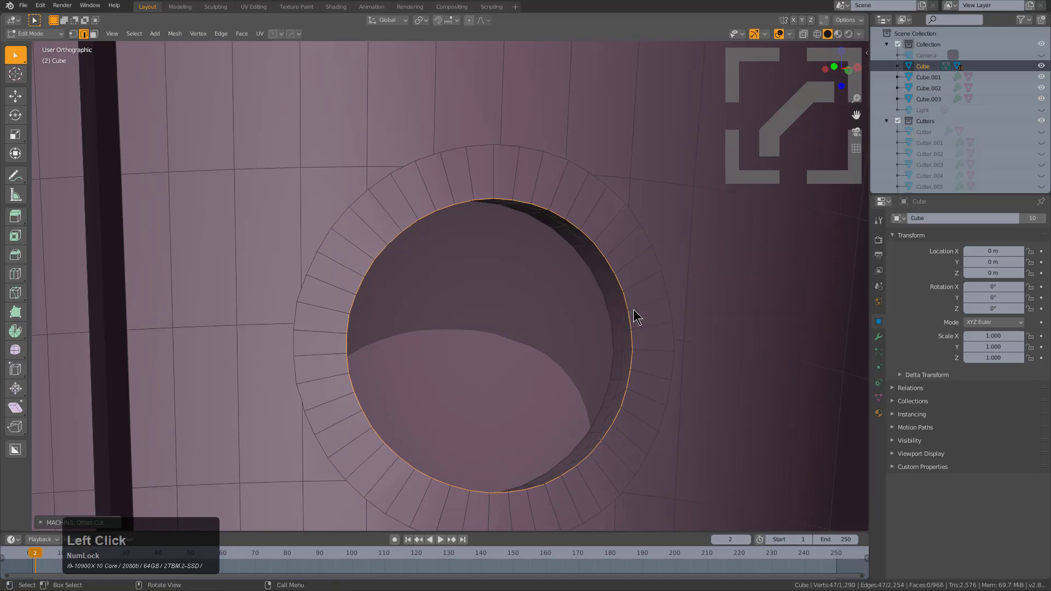
mouse_move(634, 317)
middle_mouse_down()
mouse_move(674, 296)
mouse_move(626, 308)
middle_mouse_up()
scroll(626, 308, "up", 2)
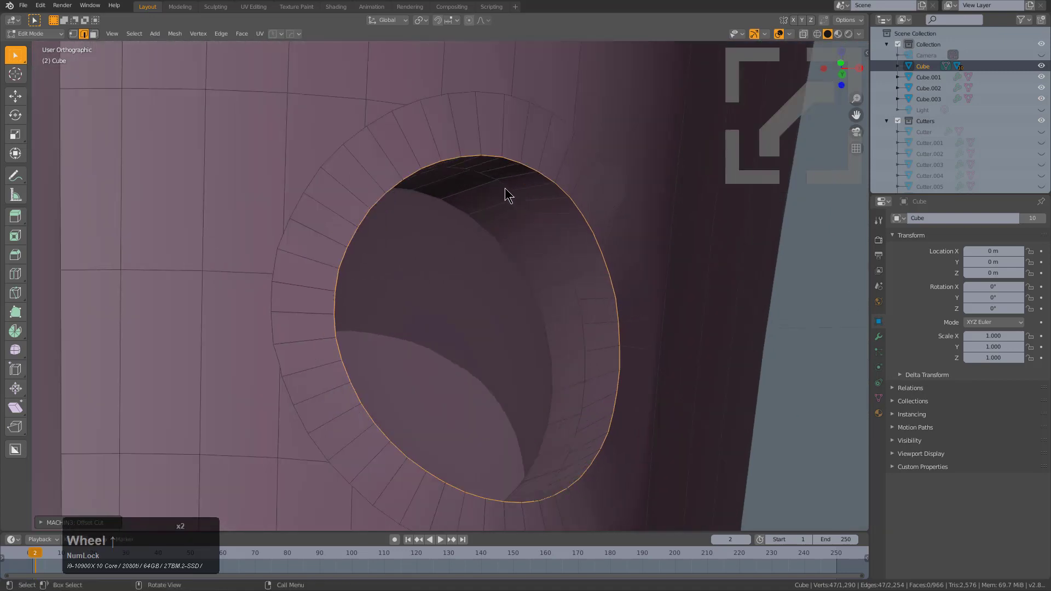
Bevel the hole's rim loop and fuse it into a rounded fillet
key("ctrl+b")
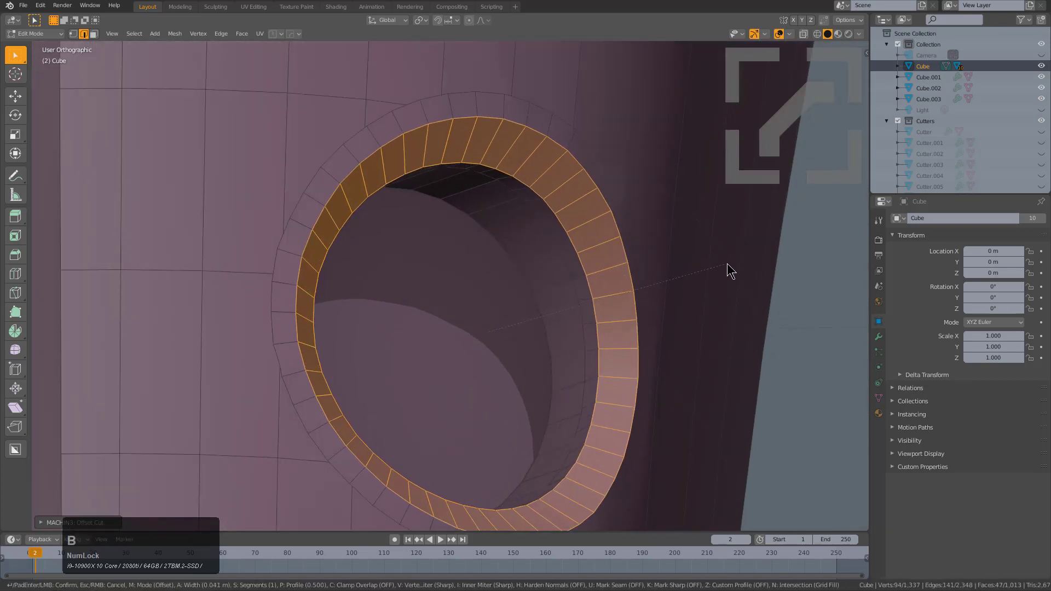
left_click(721, 263)
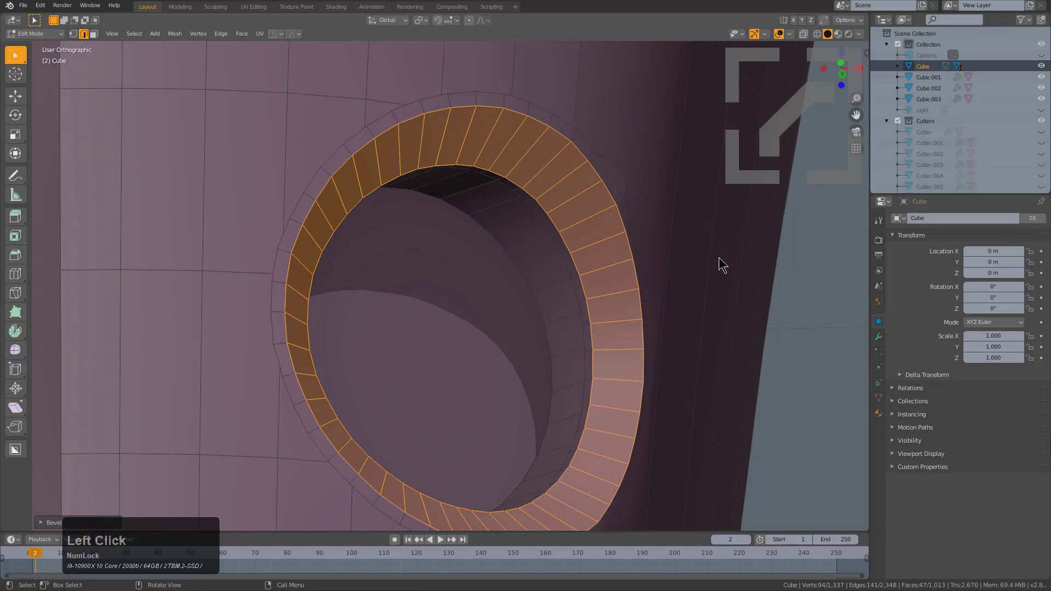
scroll(586, 234, "down", 1)
middle_click_drag(586, 234, 275, 169)
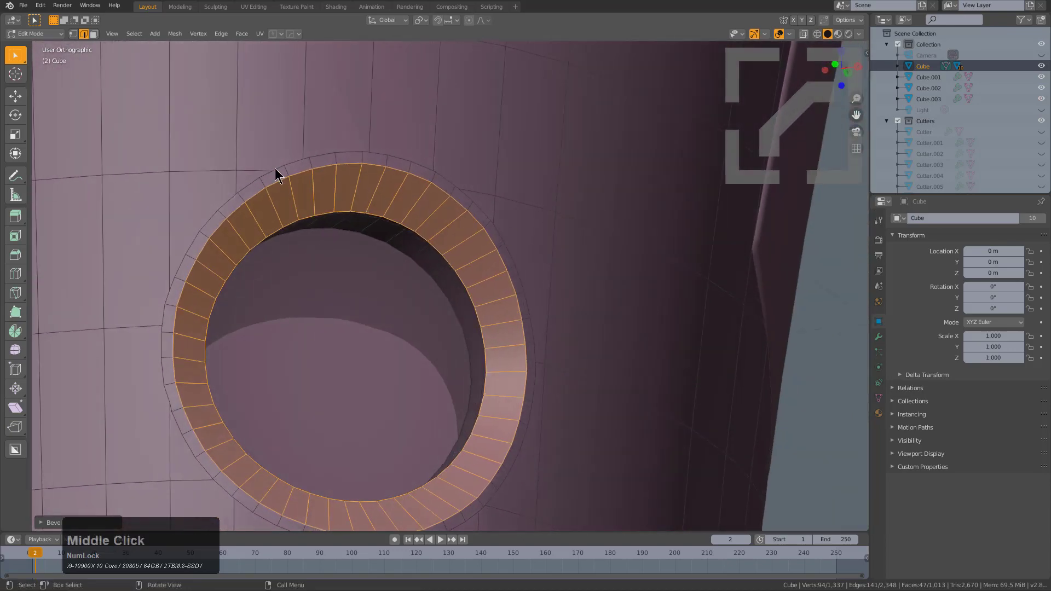
middle_click_drag(515, 205, 532, 208)
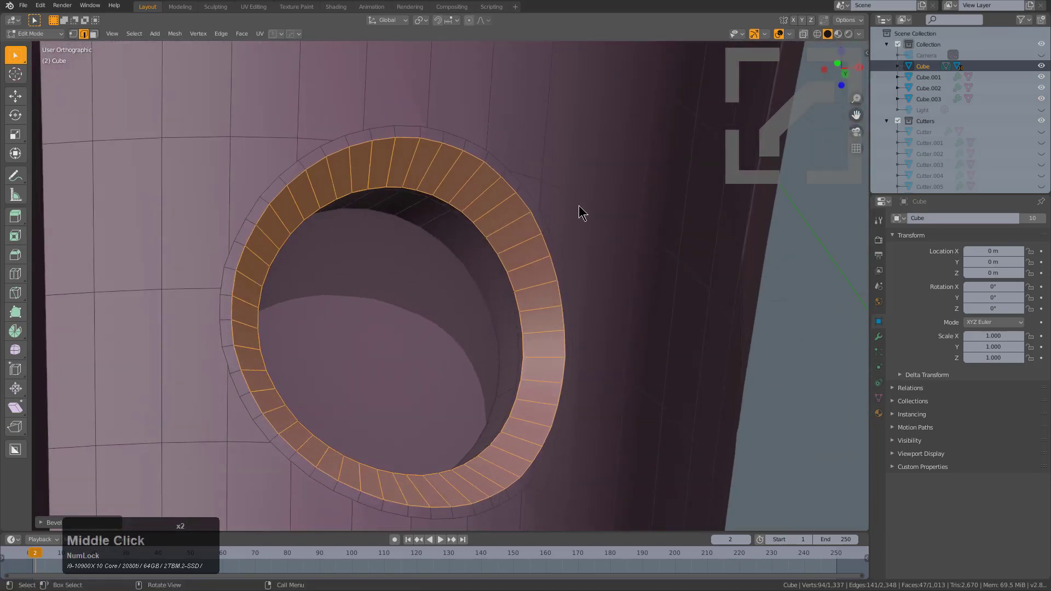
right_click(582, 212)
left_click(562, 37)
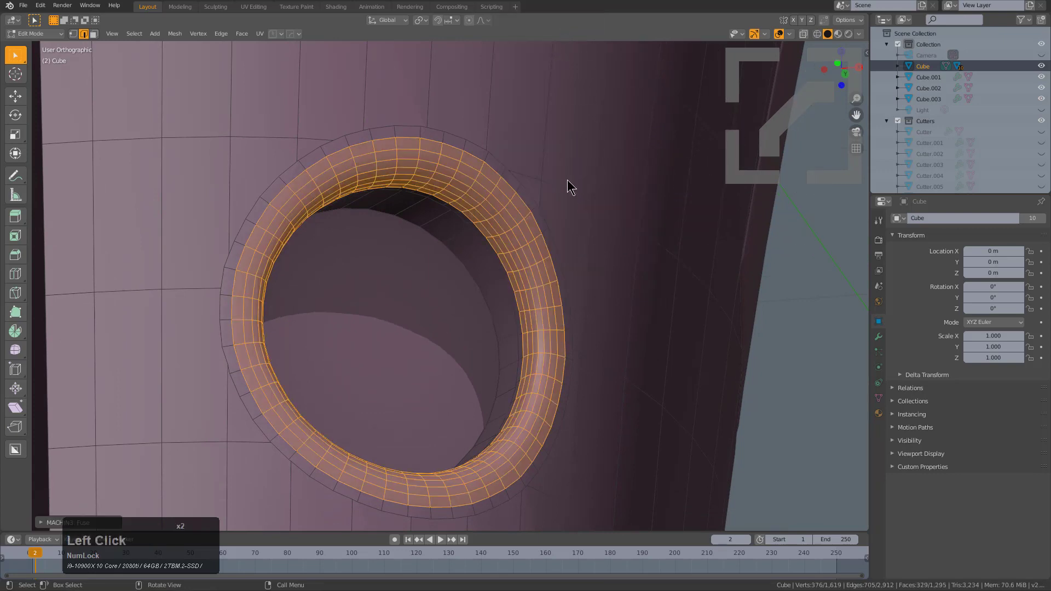
scroll(568, 181, "up", 1)
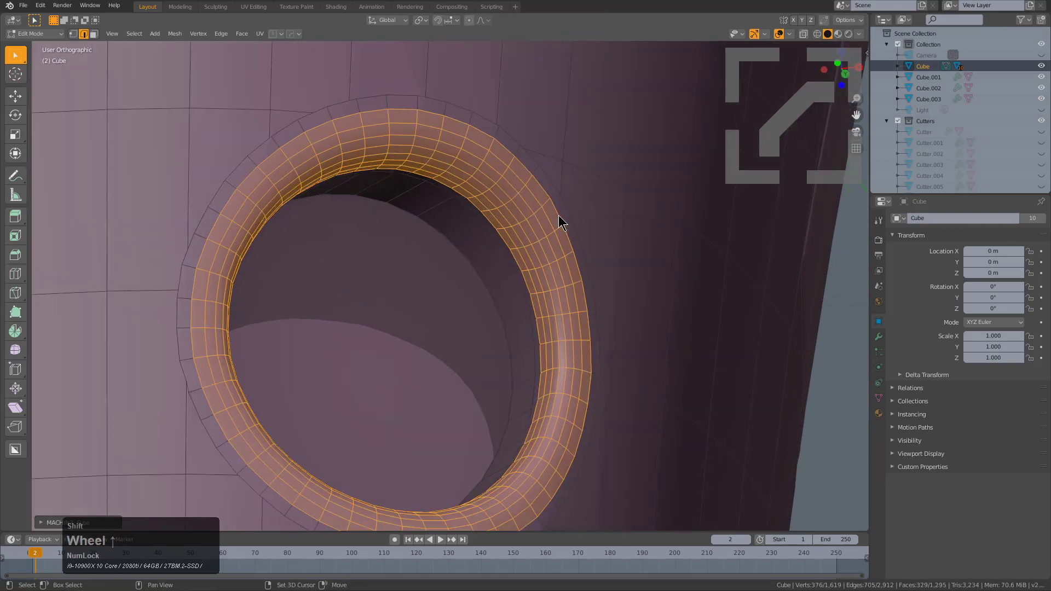
Mark the fillet ring's boundary edge loops as sharp
key("ctrl+alt+b")
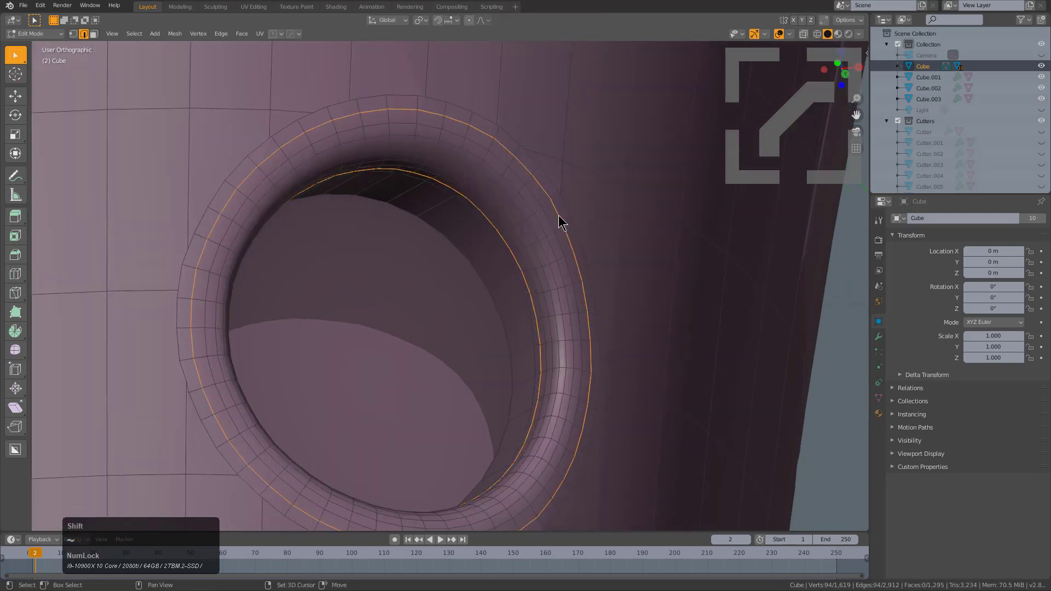
right_click(615, 222)
left_click(615, 223)
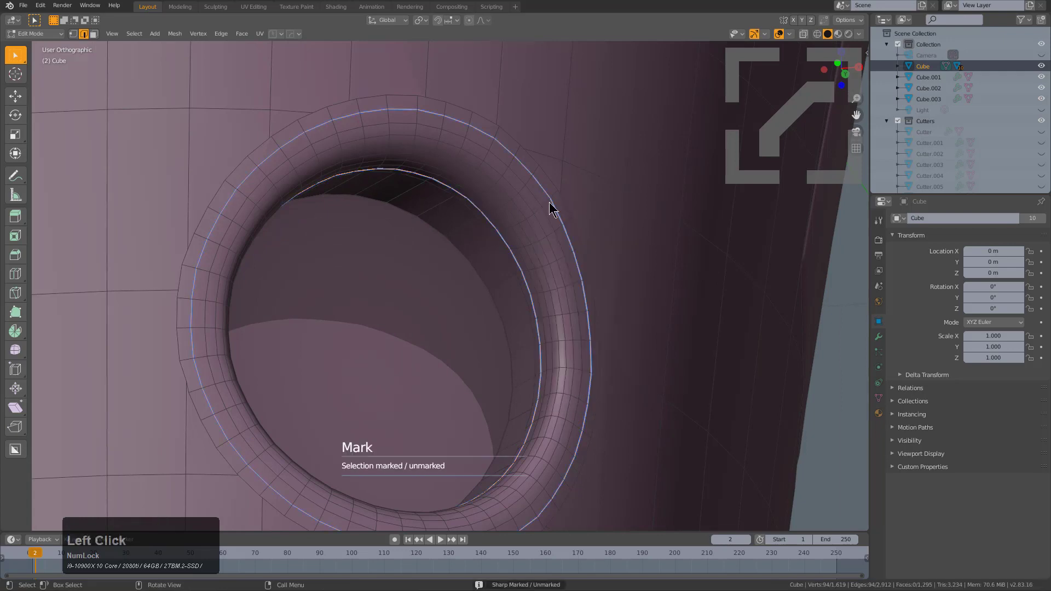
scroll(305, 224, "up", 3)
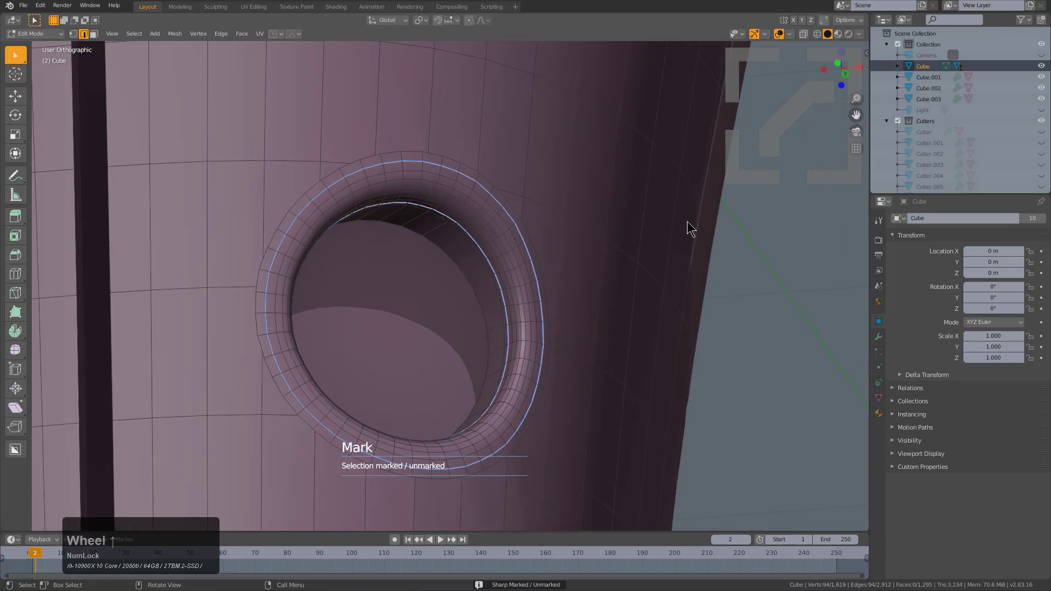
scroll(610, 228, "up", 2)
Check the workflow options in the HOps Helper settings
key("ctrl+grave")
left_click(535, 243)
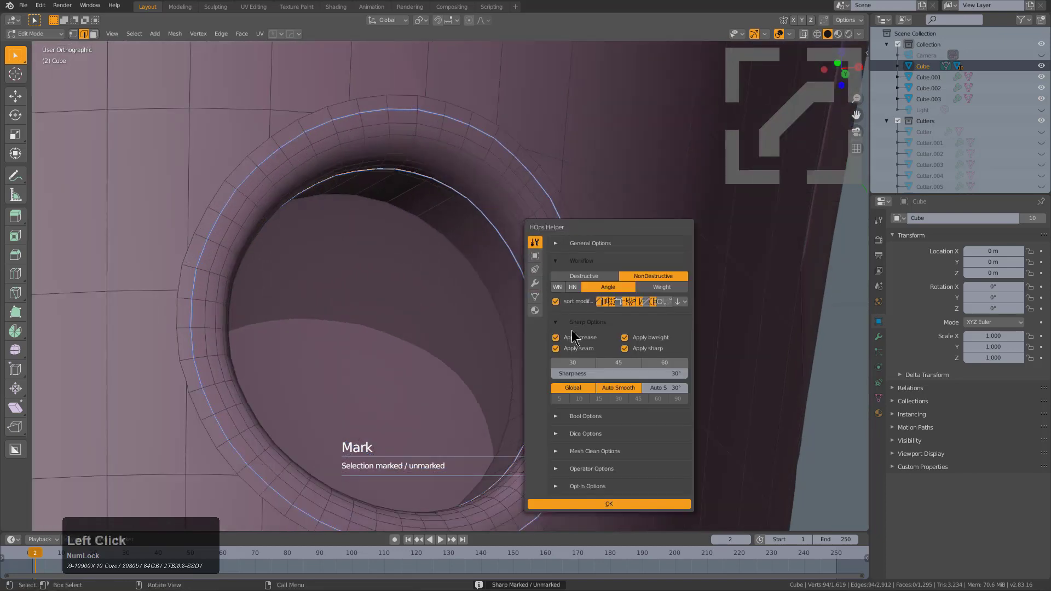
scroll(376, 157, "down", 3)
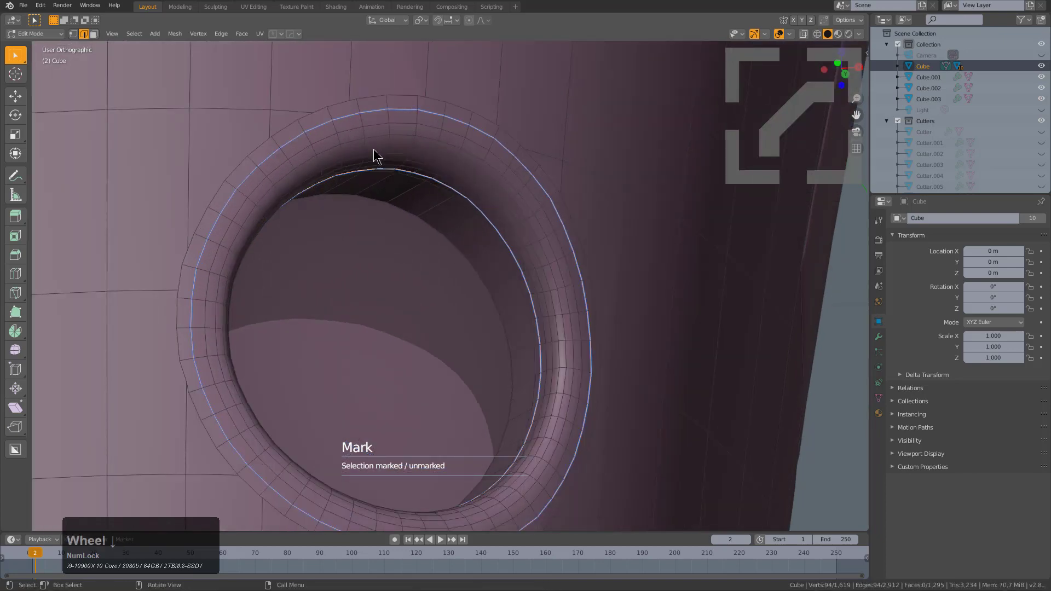
scroll(446, 216, "up", 2)
scroll(487, 239, "up", 2)
Select all faces of the fillet ring and hide them
key("3")
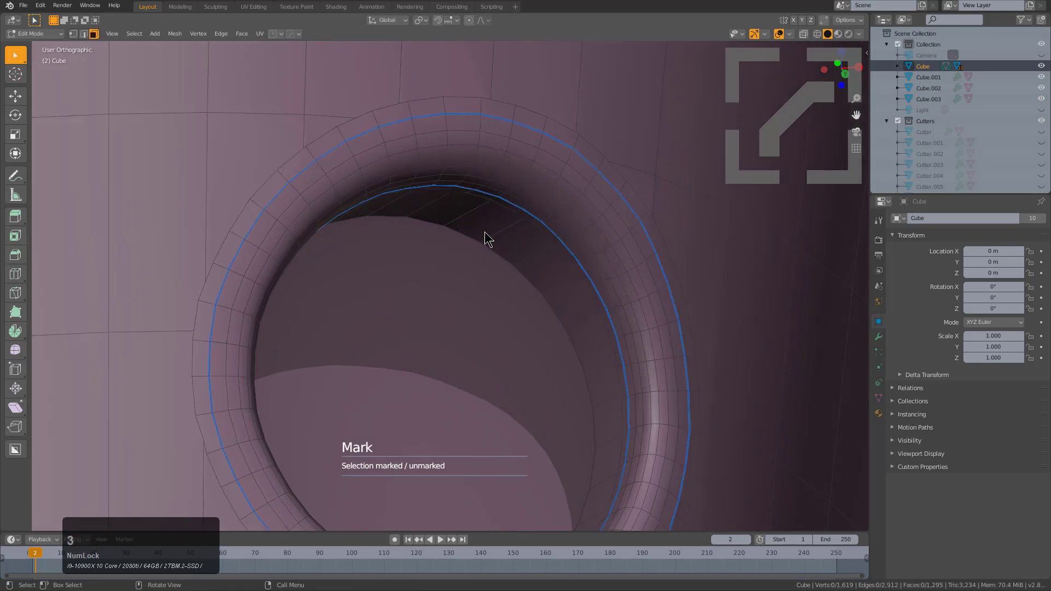
scroll(534, 191, "down", 2)
key("l")
key("l")
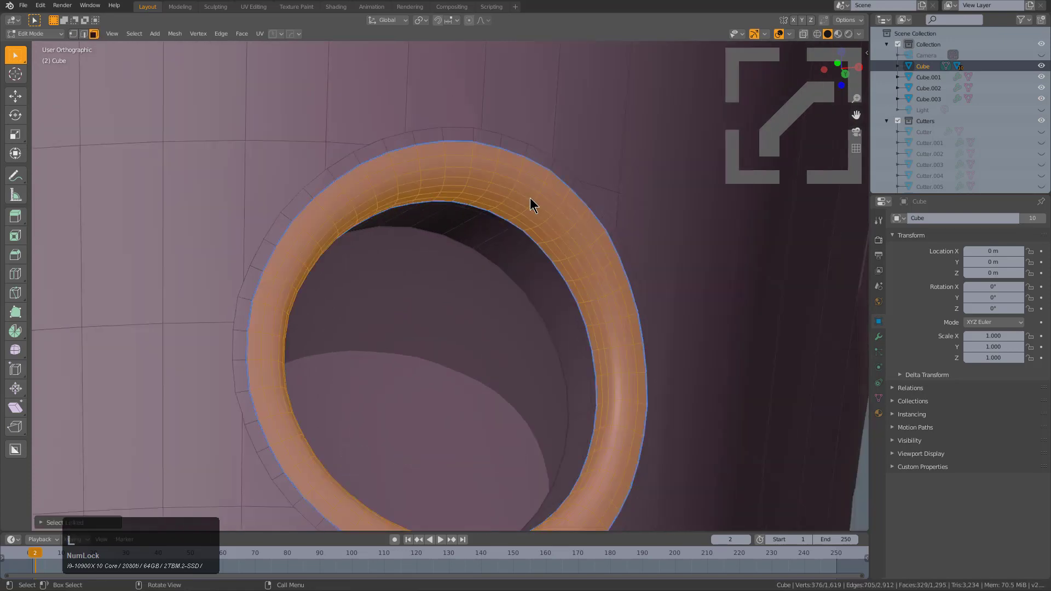
scroll(472, 260, "up", 2)
key("h")
scroll(474, 261, "down", 4)
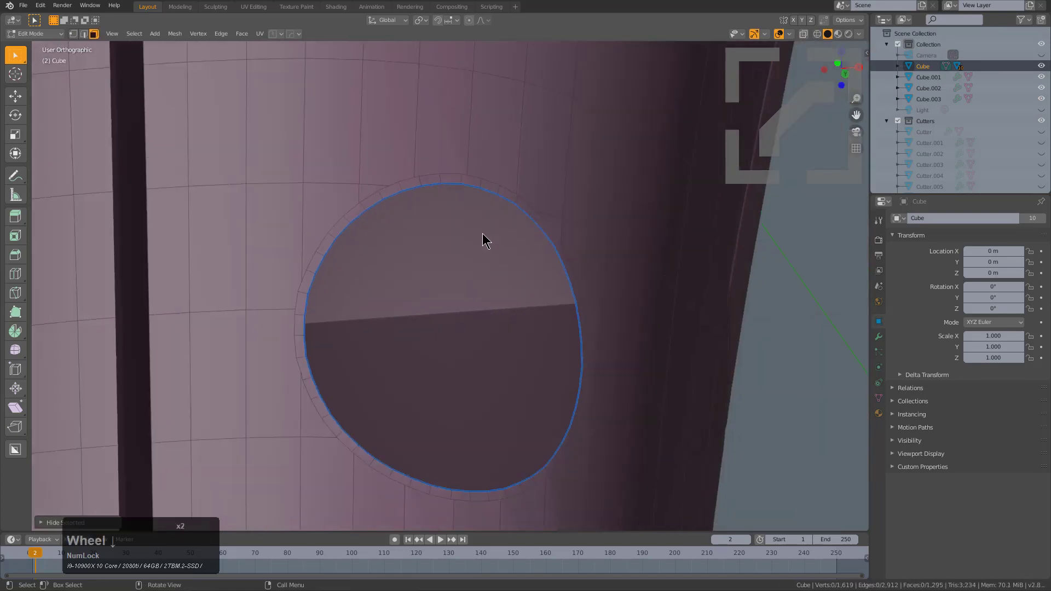
Select the hole's inner edge loop and grow it two rings outward
scroll(397, 252, "up", 3)
key("1")
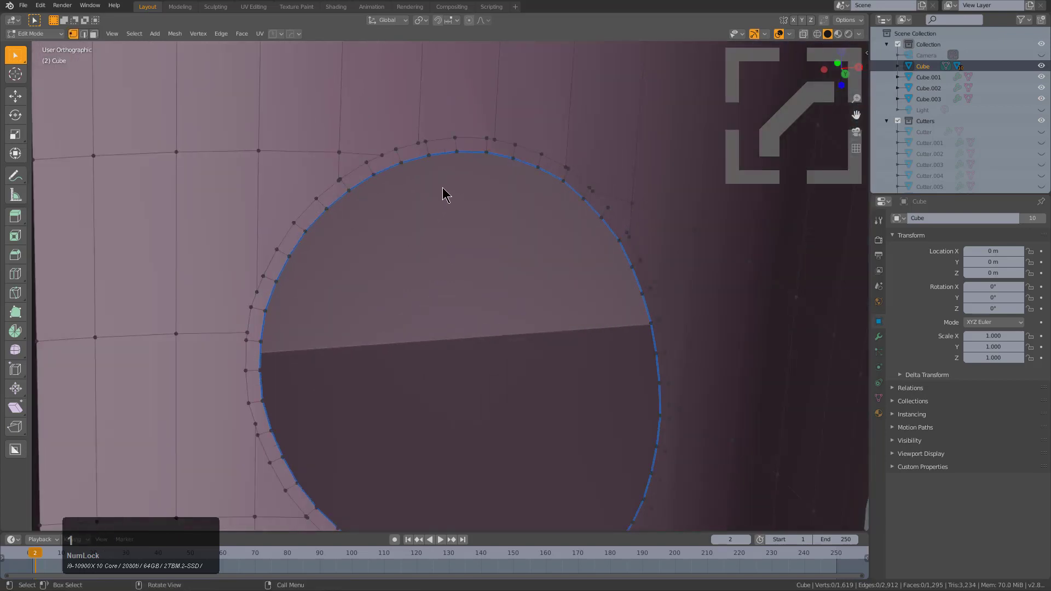
left_click(482, 159, "alt")
scroll(501, 186, "down", 3)
key("KP_Add")
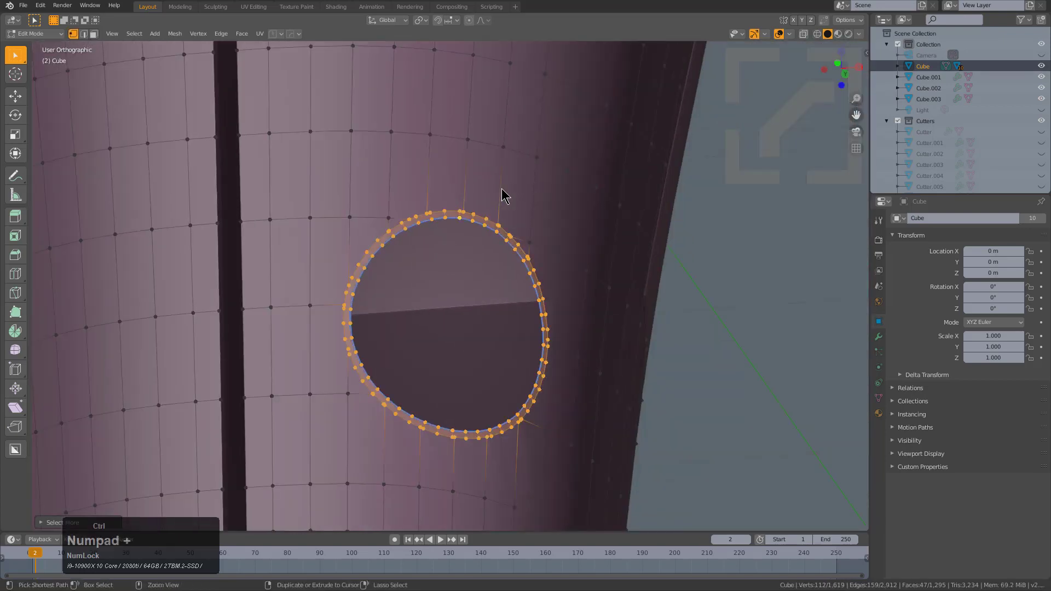
key("KP_Add")
key("KP_Add")
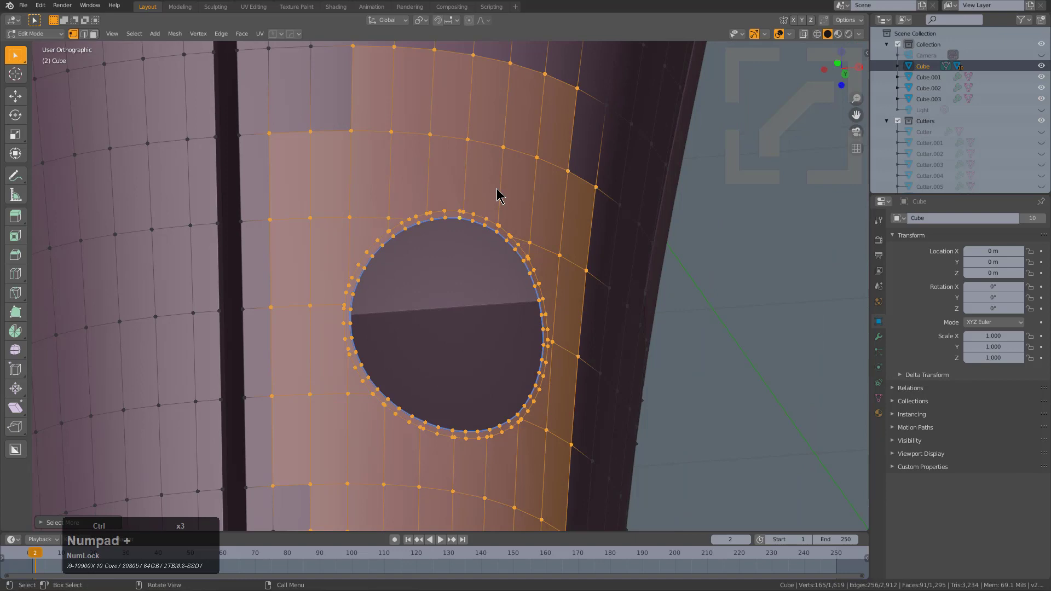
Circle-deselect the bottom and top rows of faces from the patch
scroll(502, 198, "down", 2)
middle_click_drag(452, 360, 427, 357, "shift")
scroll(428, 356, "up", 1)
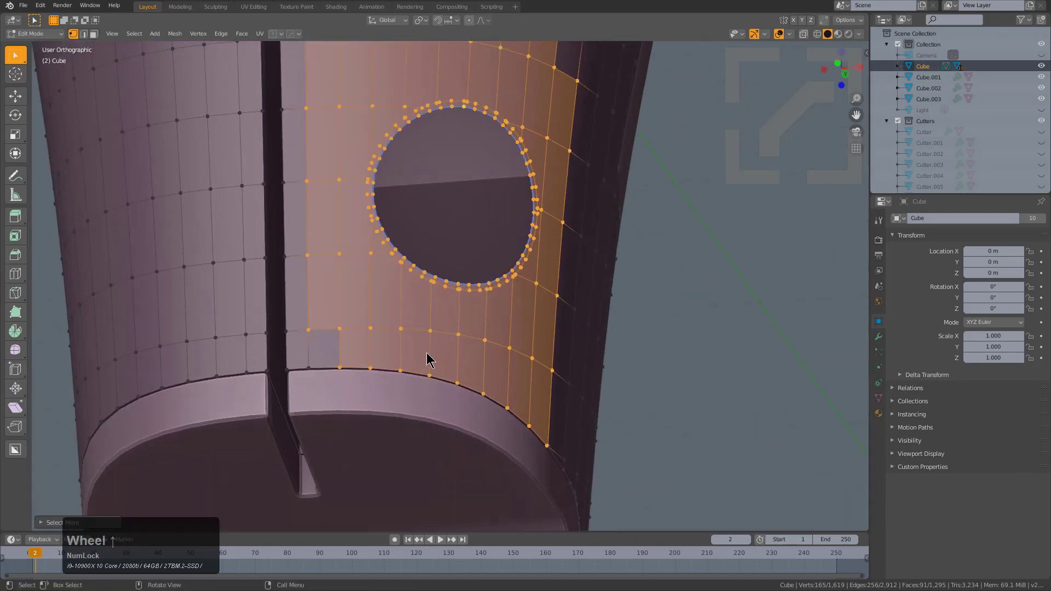
key("c")
mouse_move(323, 386)
middle_mouse_down()
mouse_move(404, 376)
mouse_move(511, 405)
mouse_move(547, 432)
mouse_move(546, 387)
middle_mouse_up()
scroll(540, 359, "up", 3, "shift")
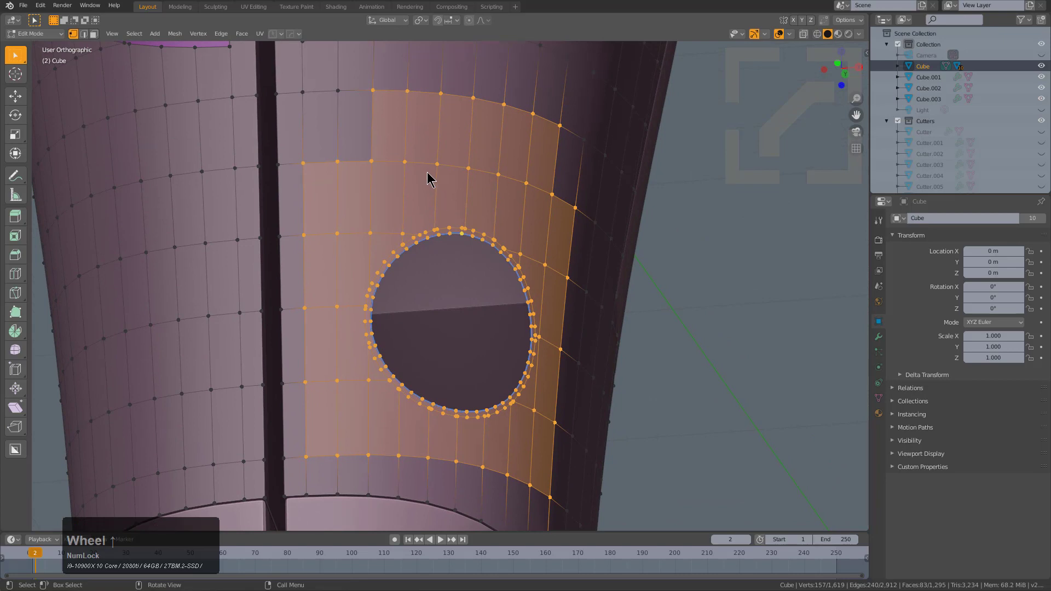
mouse_move(427, 180)
middle_mouse_down()
mouse_move(383, 98)
mouse_move(540, 113)
mouse_move(575, 235)
middle_mouse_up()
middle_click_drag(574, 340, 565, 294, "shift")
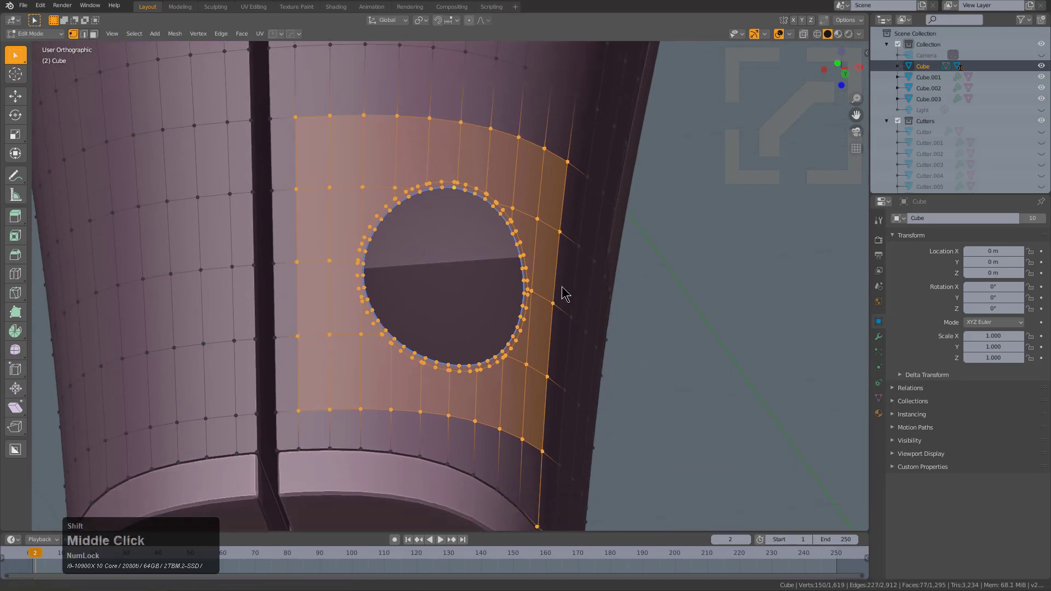
scroll(565, 294, "up", 2)
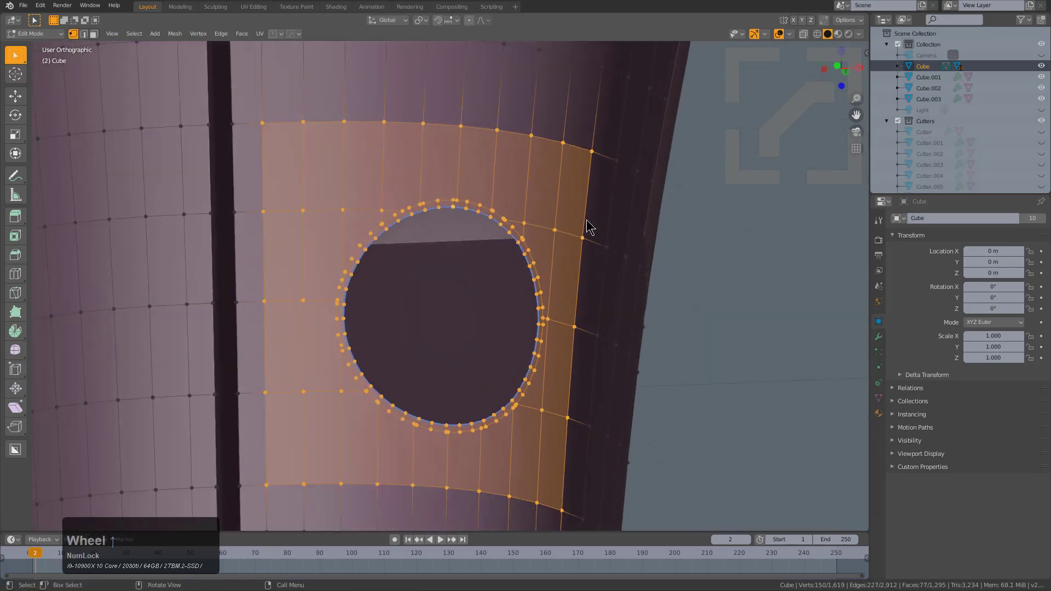
Start a MESHmachine Normals Transfer onto the selected faces
key("y")
mouse_move(580, 457)
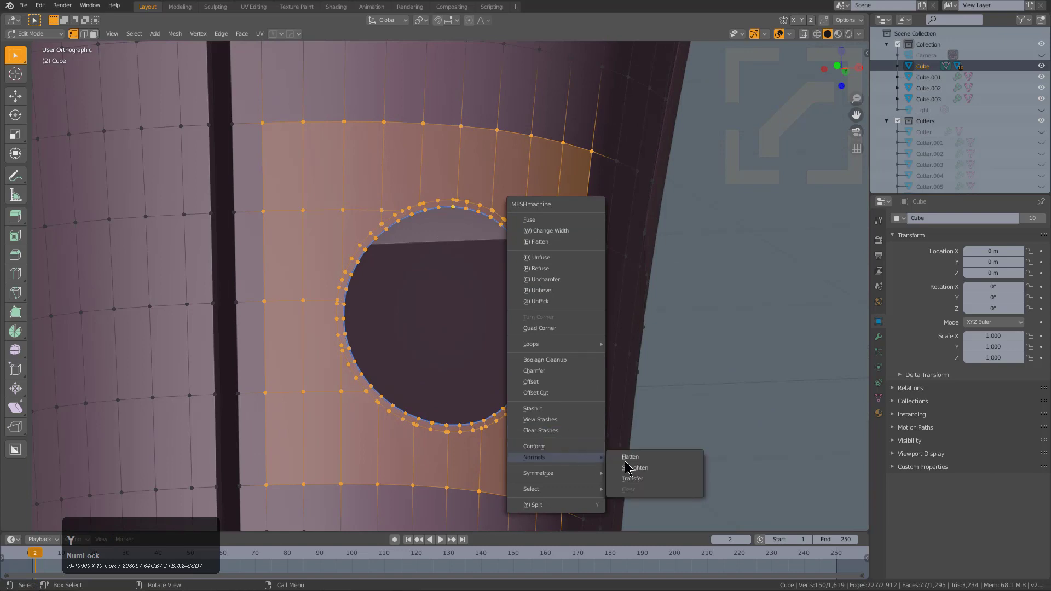
left_click(651, 480)
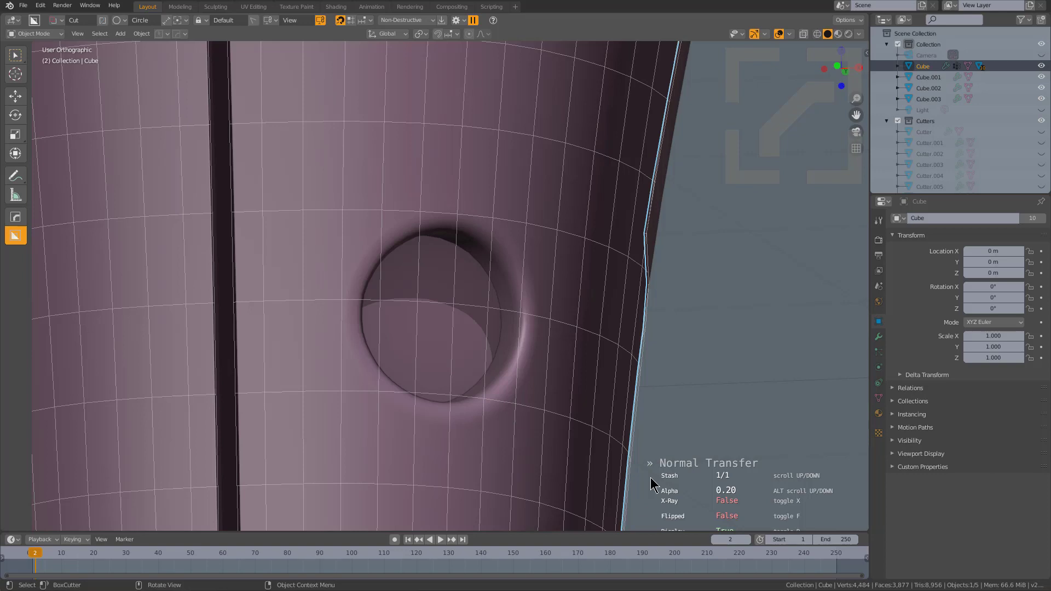
Confirm the normal transfer around the hole and check the shading in object mode
left_click(651, 482)
scroll(563, 357, "down", 2)
middle_click_drag(563, 356, 471, 293)
key("Tab")
scroll(523, 354, "down", 4)
key("Tab")
scroll(481, 357, "up", 2)
scroll(444, 366, "up", 5)
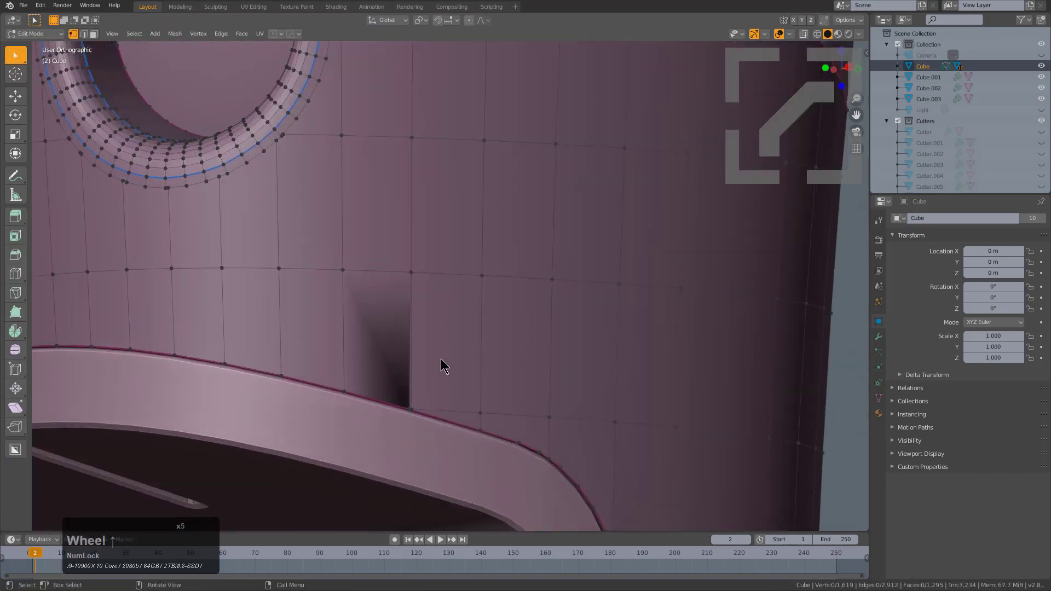
scroll(444, 366, "up", 3)
Select the corner vertex at the slot's bottom, starting and then cancelling a move
key("2")
scroll(491, 404, "up", 3)
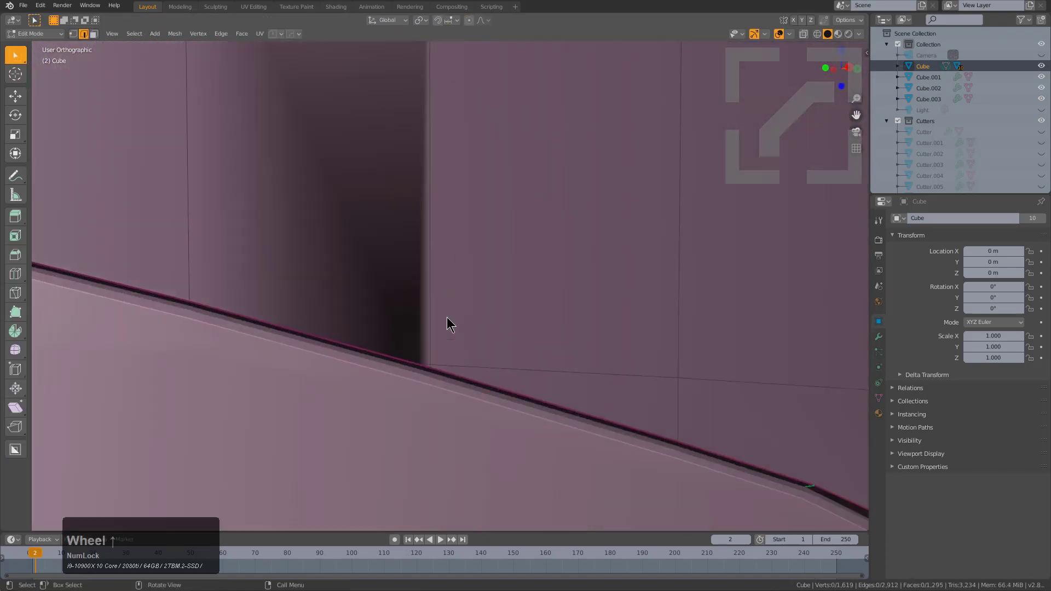
scroll(446, 317, "up", 2)
key("1")
left_click(437, 400)
key("g")
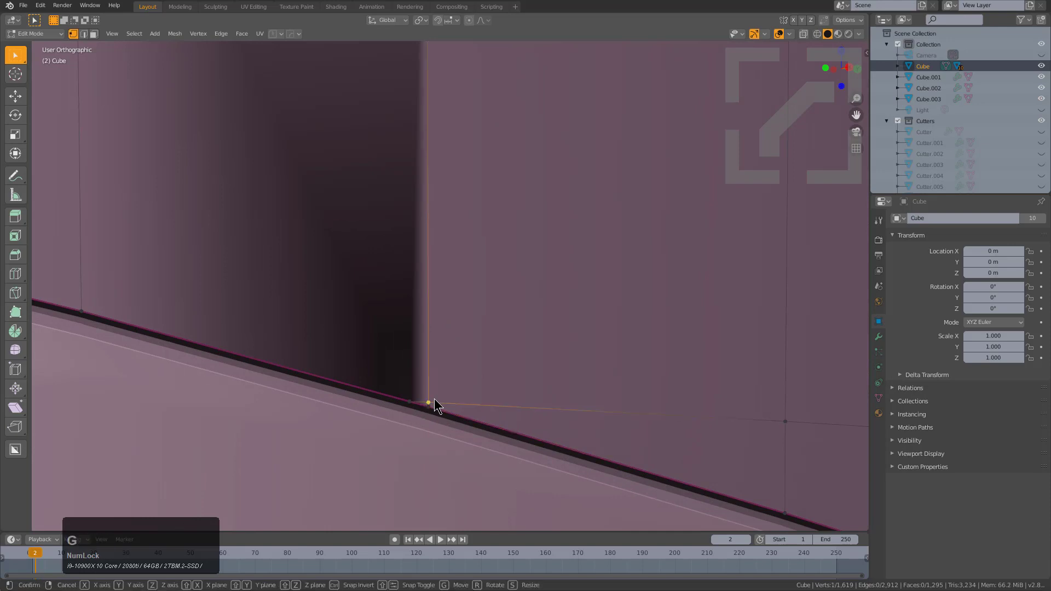
right_click(435, 398)
Clear custom normals from the face with the dark shading streak
key("2")
scroll(413, 375, "down", 2)
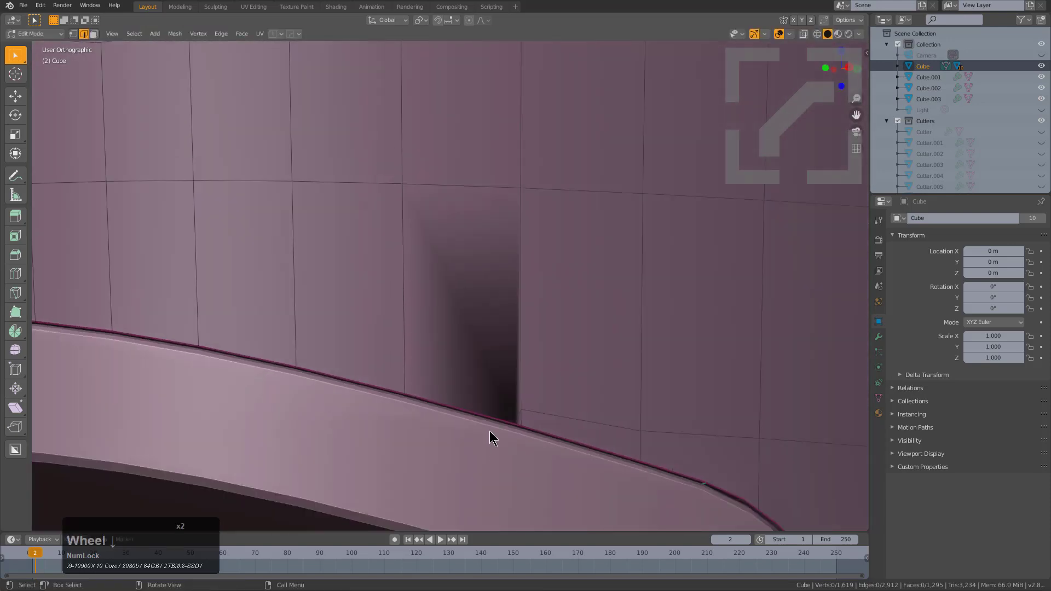
scroll(490, 438, "down", 2)
left_click(477, 345)
key("3")
left_click(451, 354)
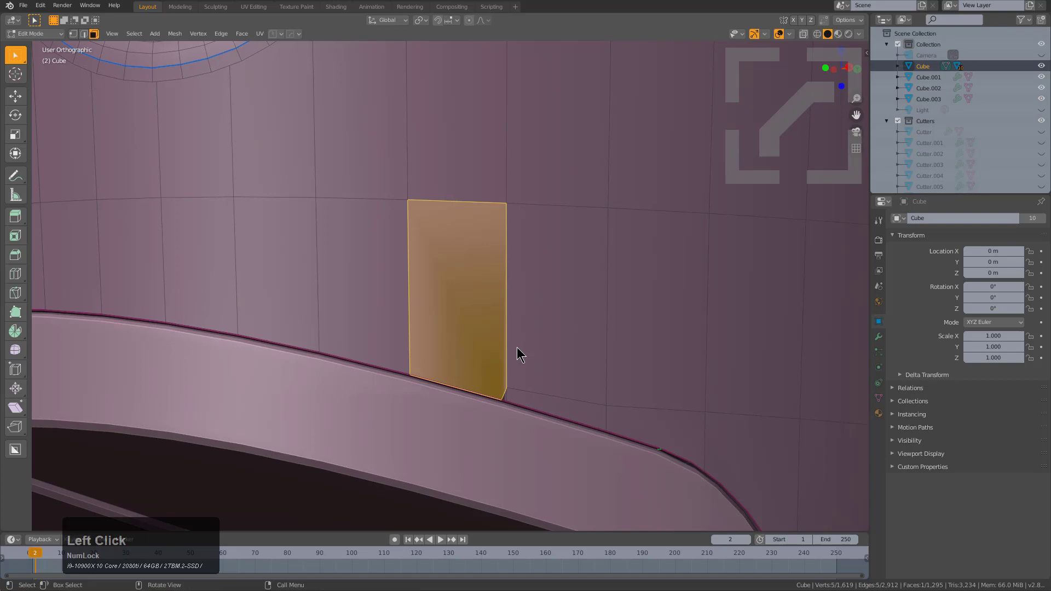
key("y")
mouse_move(517, 347)
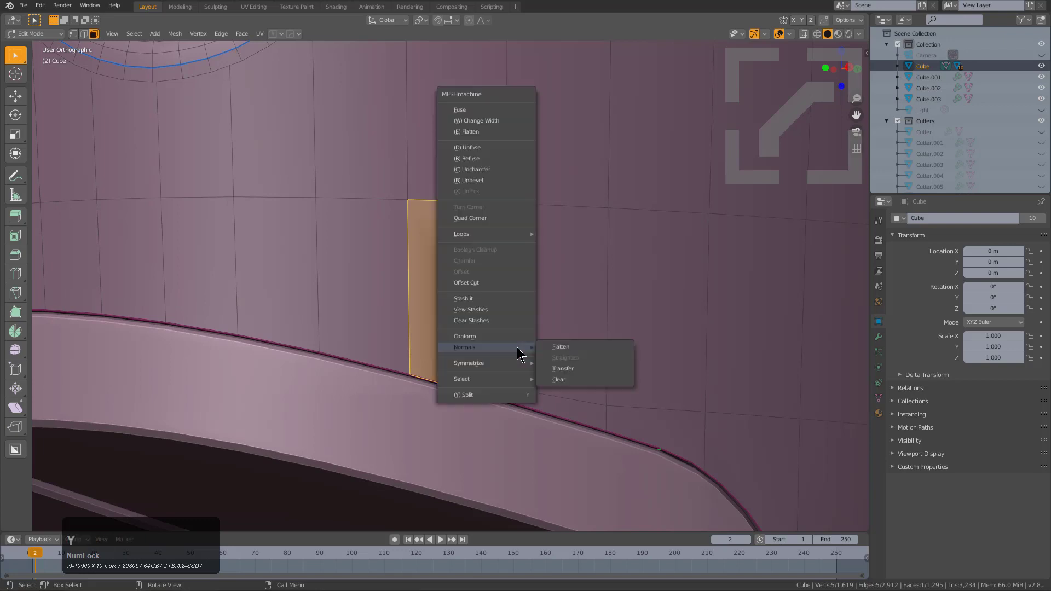
left_click(566, 379)
Transfer normals onto the small face above the bottom rim and its large neighbour
key("Tab")
scroll(486, 312, "up", 3)
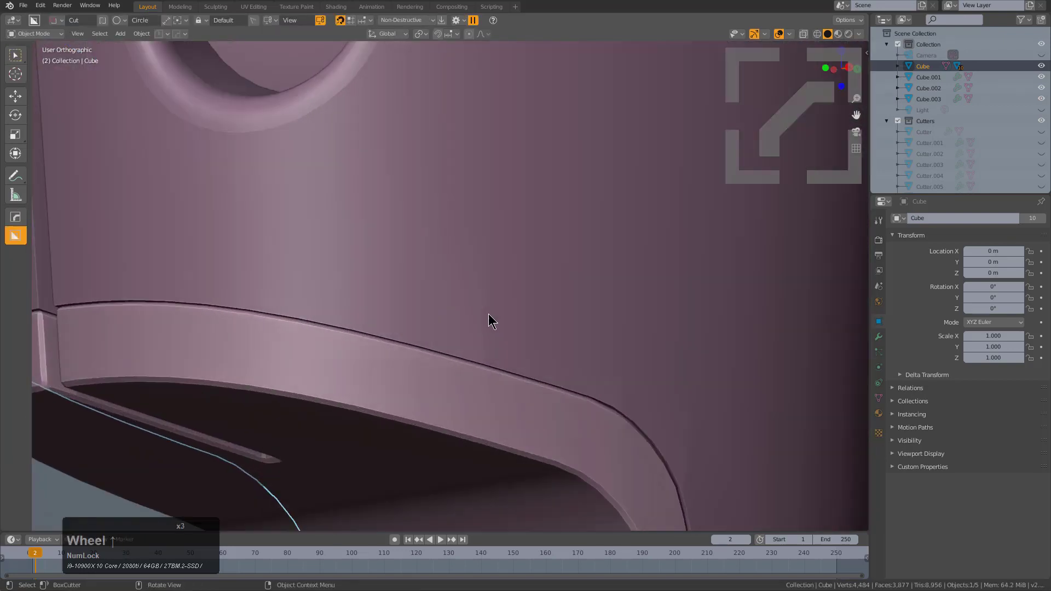
key("Tab")
middle_click(473, 333)
scroll(434, 347, "up", 4)
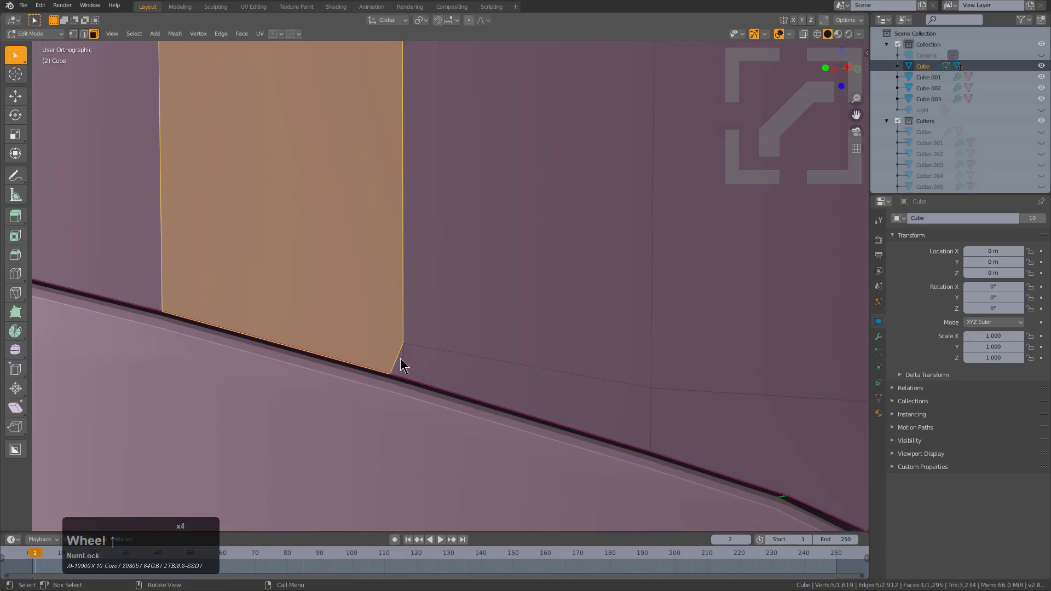
left_click(422, 362)
double_click(604, 306)
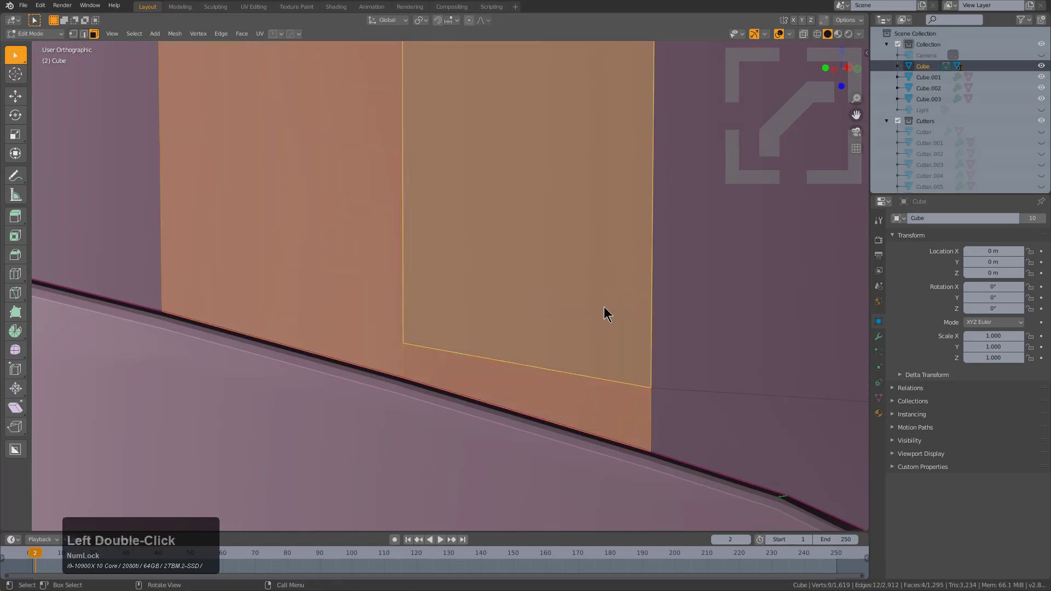
key("y")
mouse_move(609, 306)
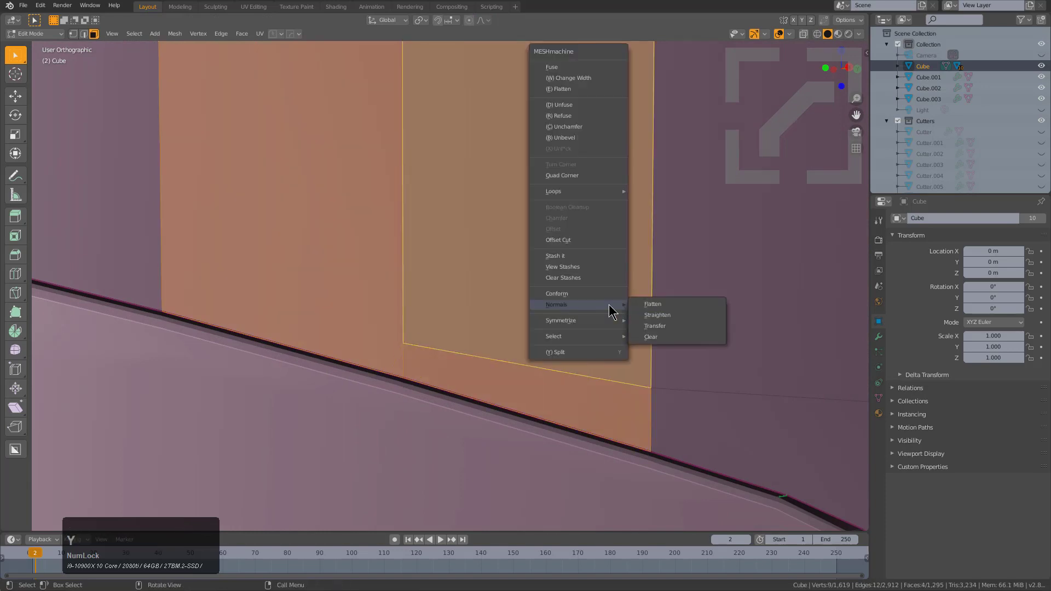
left_click(676, 324)
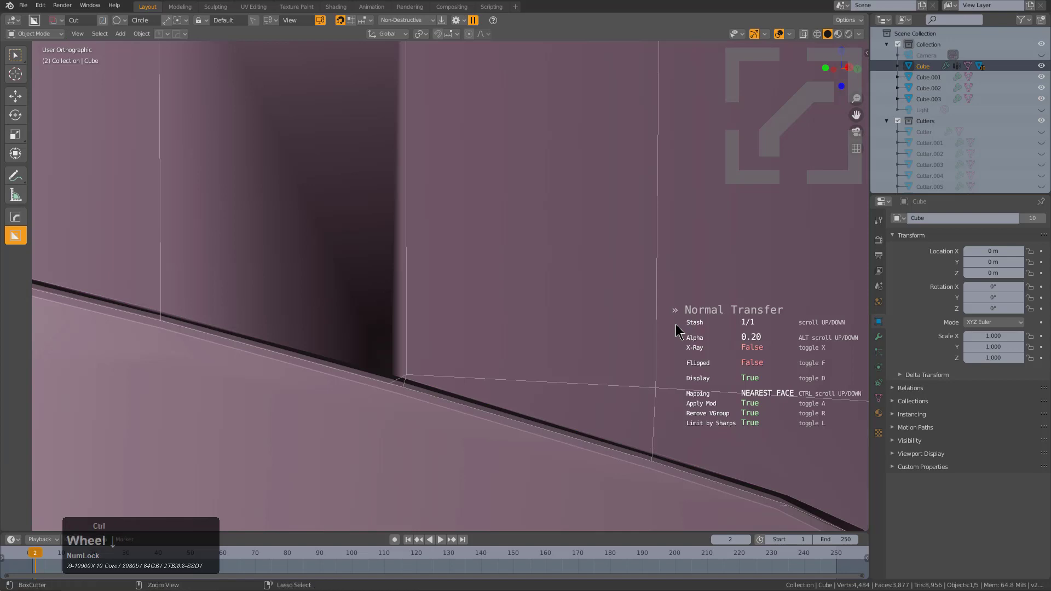
scroll(678, 329, "up", 1, "ctrl")
left_click(677, 327)
Orbit around the leg armor to inspect shading, then clear the selection
middle_click_drag(678, 328, 501, 408)
scroll(501, 407, "down", 2)
middle_click_drag(473, 333, 399, 379)
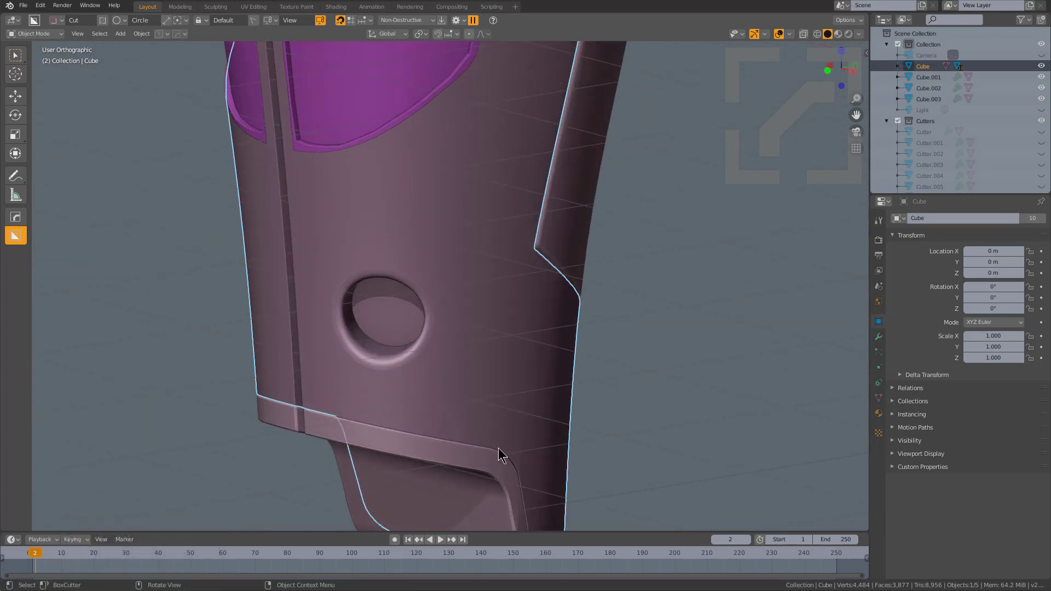
middle_click_drag(475, 419, 525, 458)
key("alt+a")
scroll(493, 416, "down", 3)
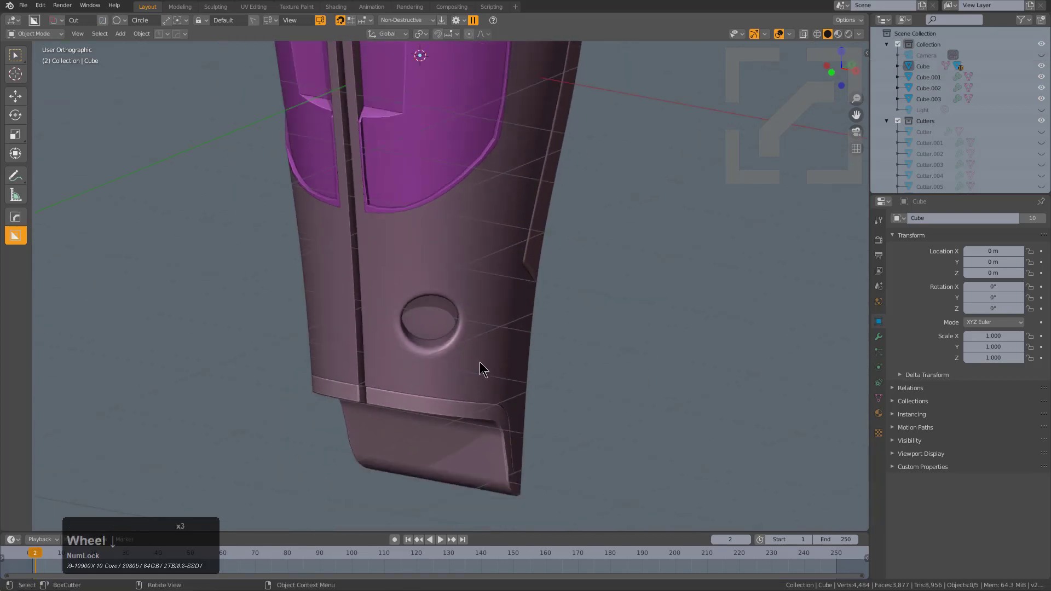
mouse_move(480, 366)
middle_mouse_down()
mouse_move(499, 422)
mouse_move(476, 387)
mouse_move(497, 365)
middle_mouse_up()
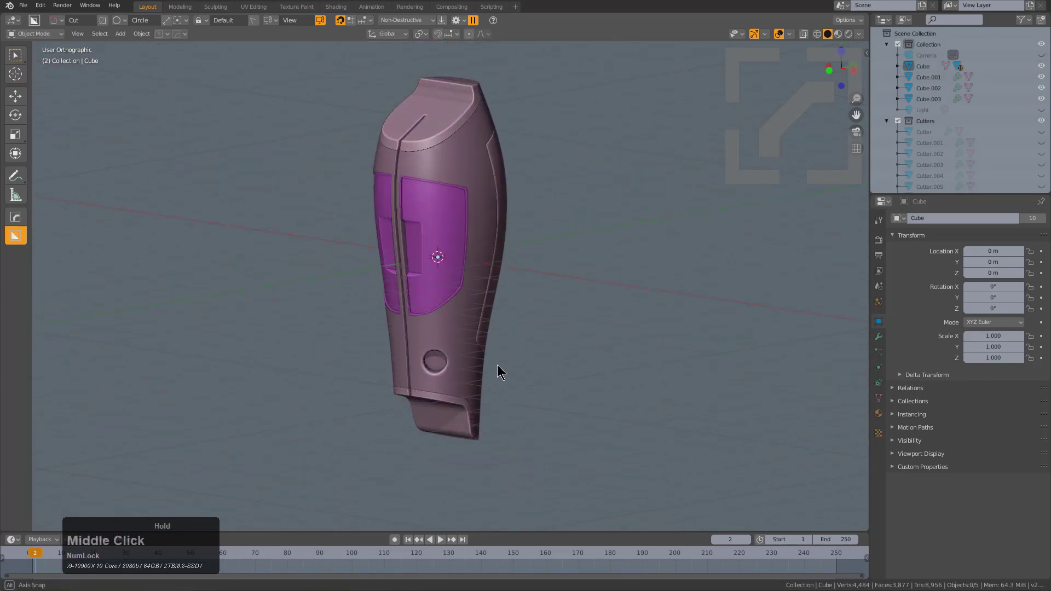
Inset the round face at the bottom of the circular hole
scroll(497, 363, "up", 3)
scroll(471, 269, "up", 3)
middle_click_drag(471, 268, 511, 313)
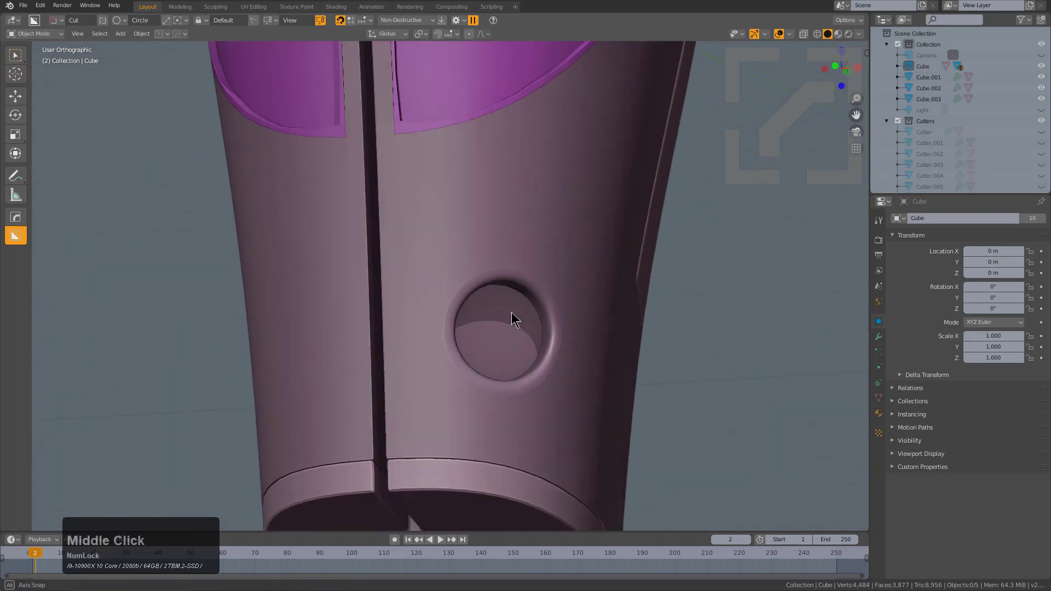
scroll(570, 327, "up", 4)
key("Tab")
left_click(476, 336)
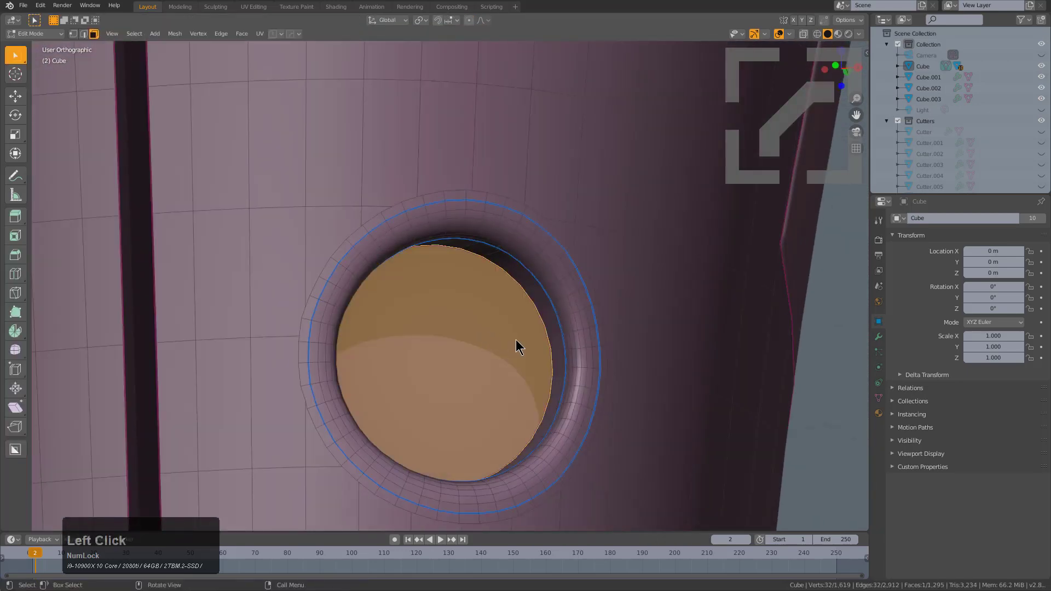
scroll(509, 266, "up", 2)
key("i")
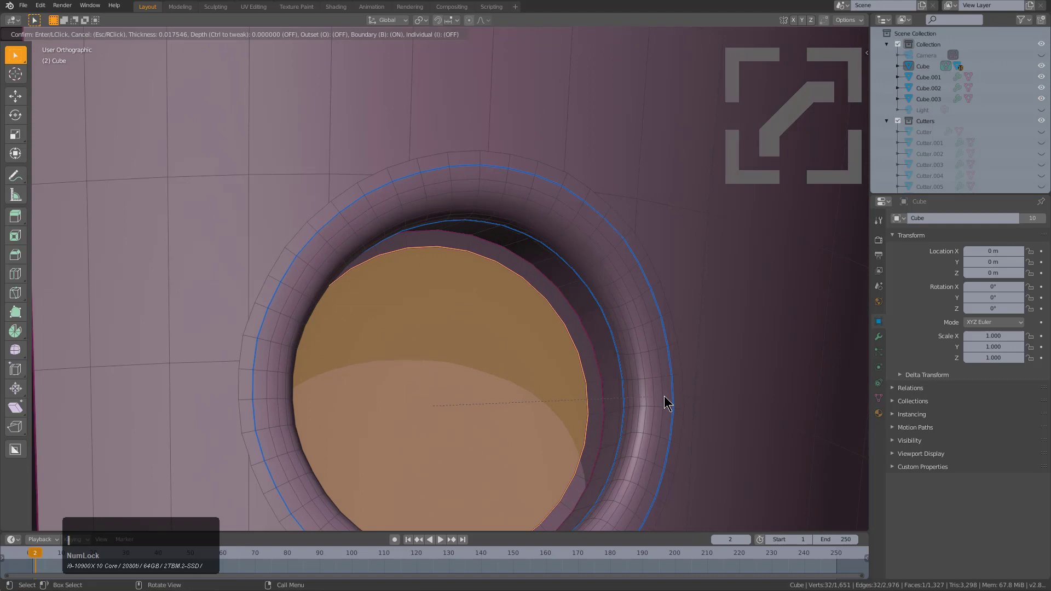
left_click(652, 397)
Extrude the inset face outward into a button and bevel its edge
middle_click_drag(623, 421, 652, 396)
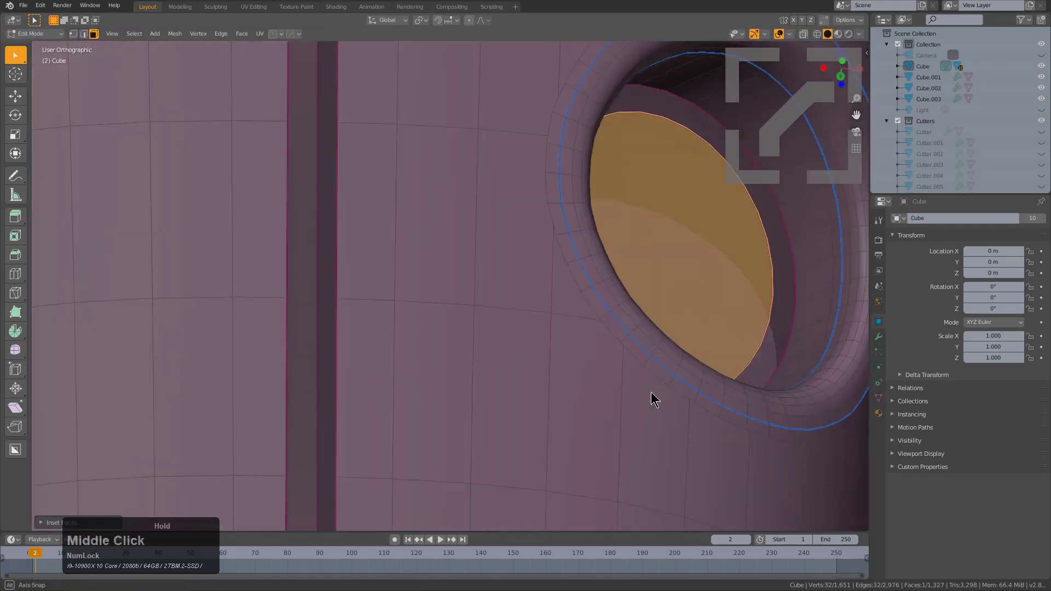
scroll(653, 397, "down", 2)
key("e")
left_click(751, 351)
key("ctrl+b")
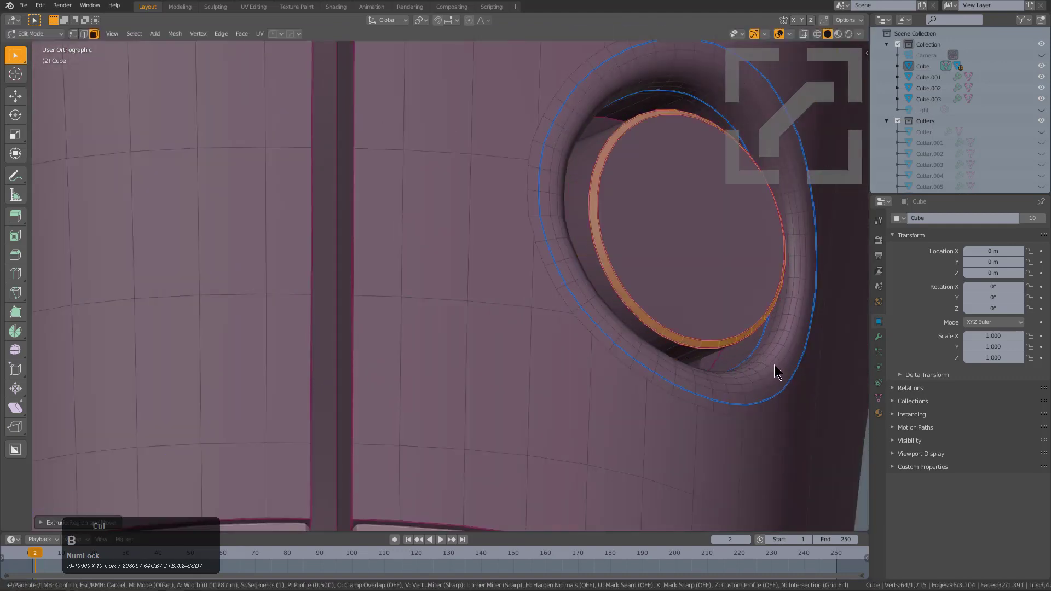
left_click(758, 364)
Add a loop cut through the bevelled ring with Ctrl+R
middle_click_drag(758, 364, 496, 417, "shift")
scroll(496, 417, "up", 2)
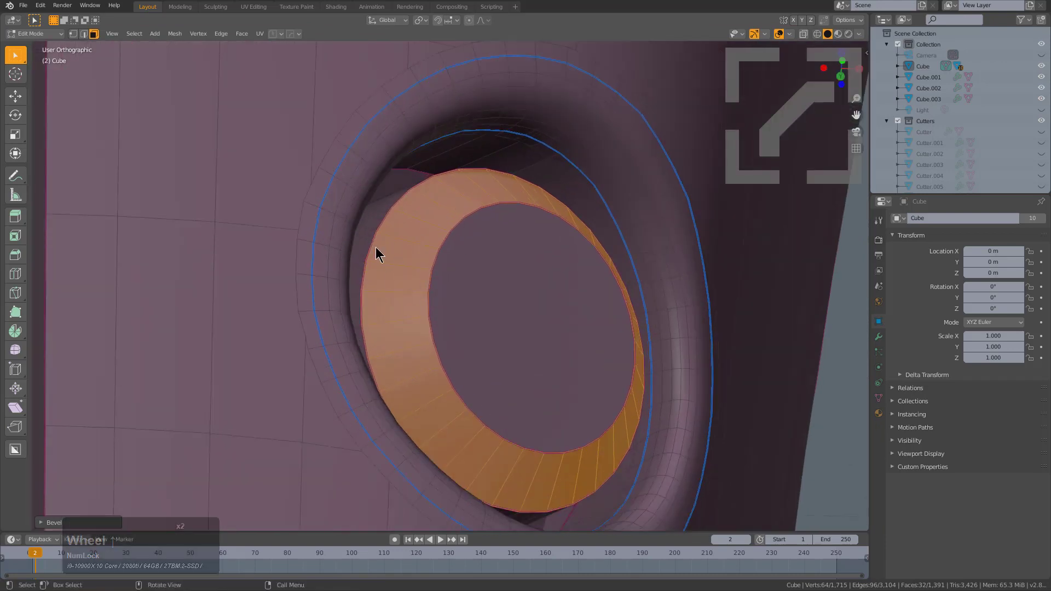
key("ctrl+r")
Place the loop cut at its default position and select the button's top and outer edge loops
left_click(415, 240)
right_click(415, 240)
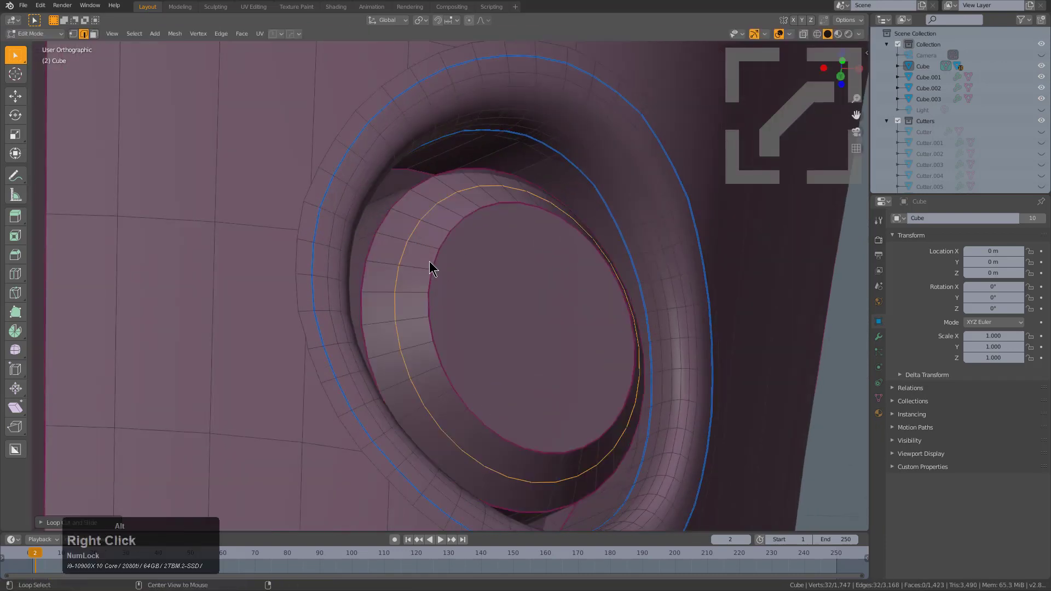
left_click(433, 261, "alt")
left_click(434, 258, "alt+shift")
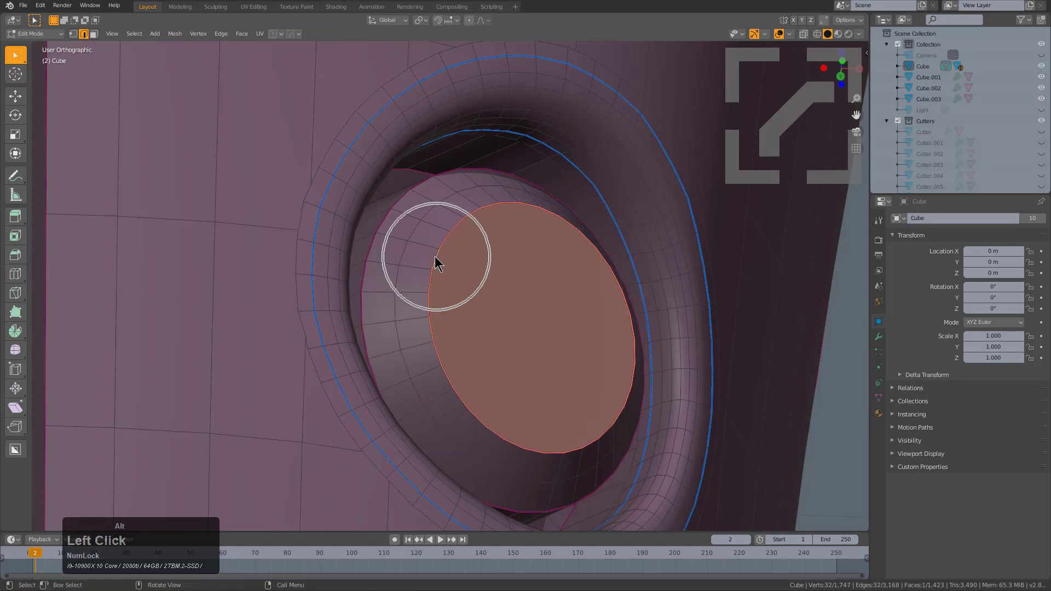
left_click(383, 230, "alt+shift")
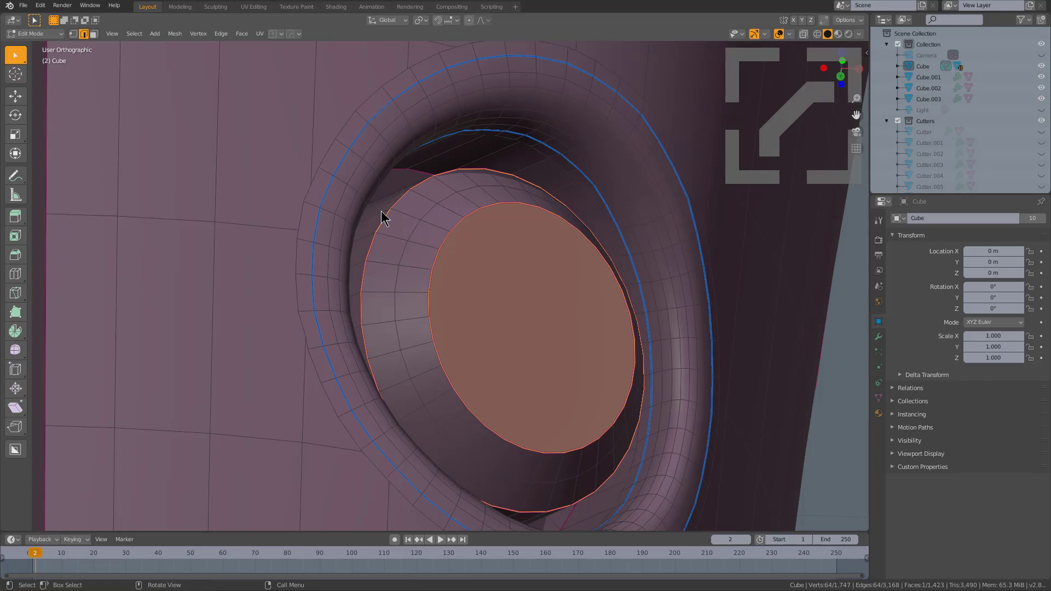
Mark the selected loops for bevelling with HOps, dismissing the error report
key("q")
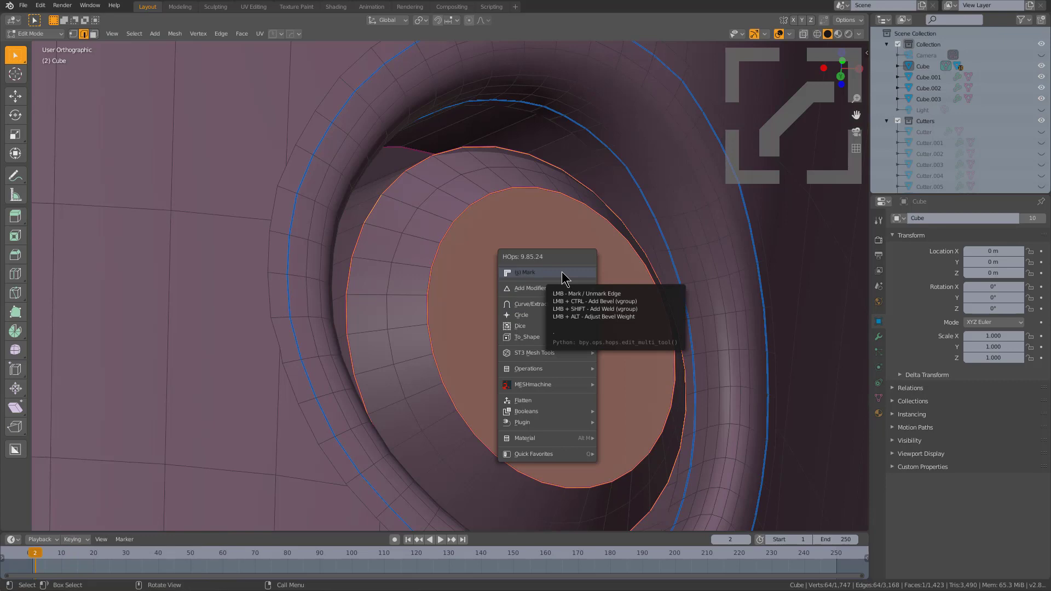
left_click(563, 273)
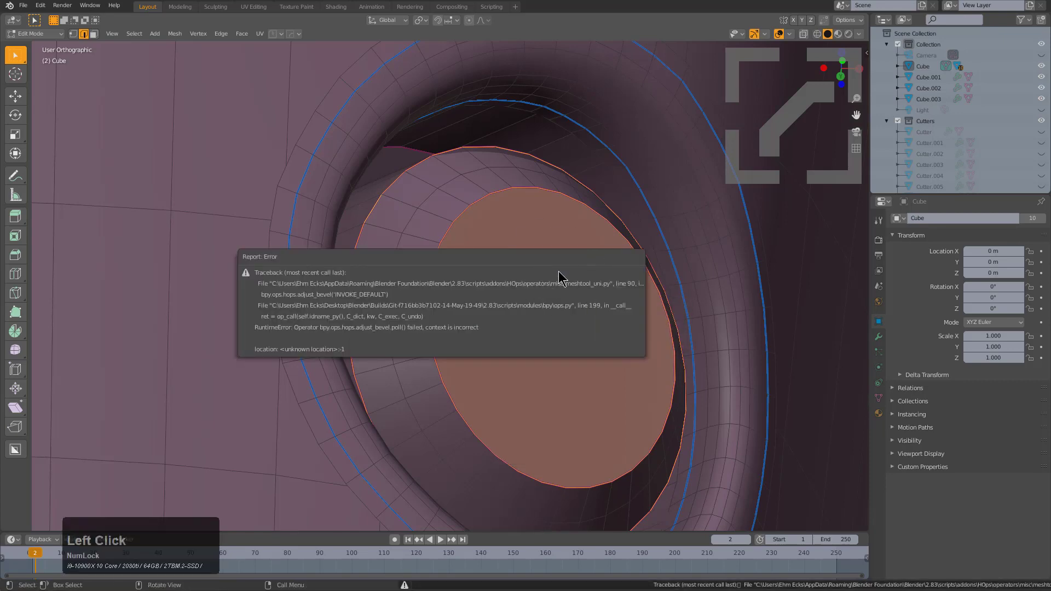
left_click(471, 248)
scroll(558, 254, "down", 4)
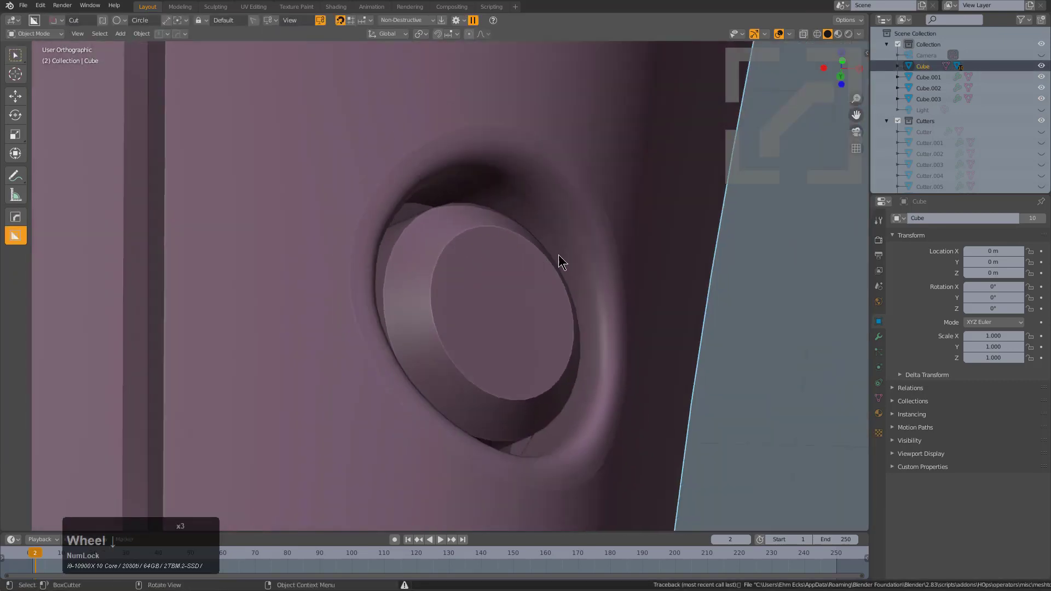
scroll(555, 255, "up", 4)
Add a HOps vertex-group bevel of 3 segments and 0.006 width, then return to object mode
key("q")
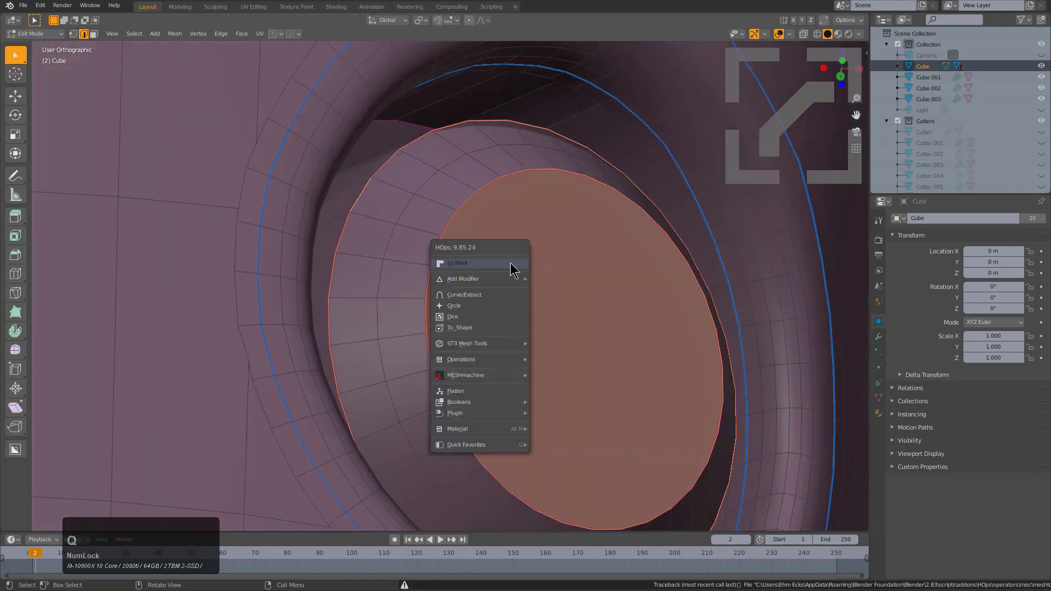
left_click(511, 264)
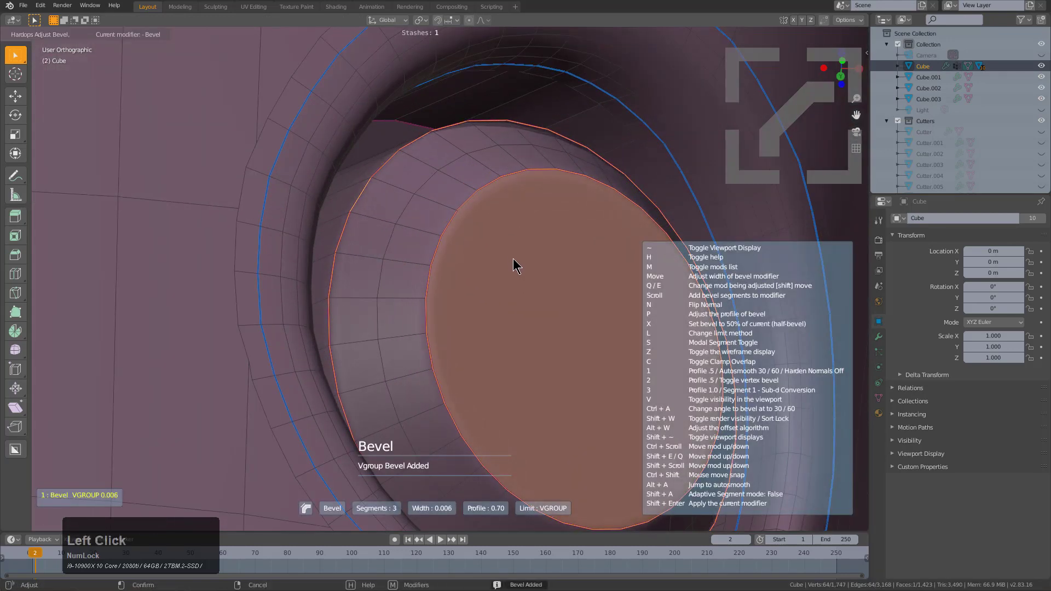
left_click(513, 260)
scroll(461, 271, "down", 3)
key("Tab")
scroll(470, 265, "down", 6)
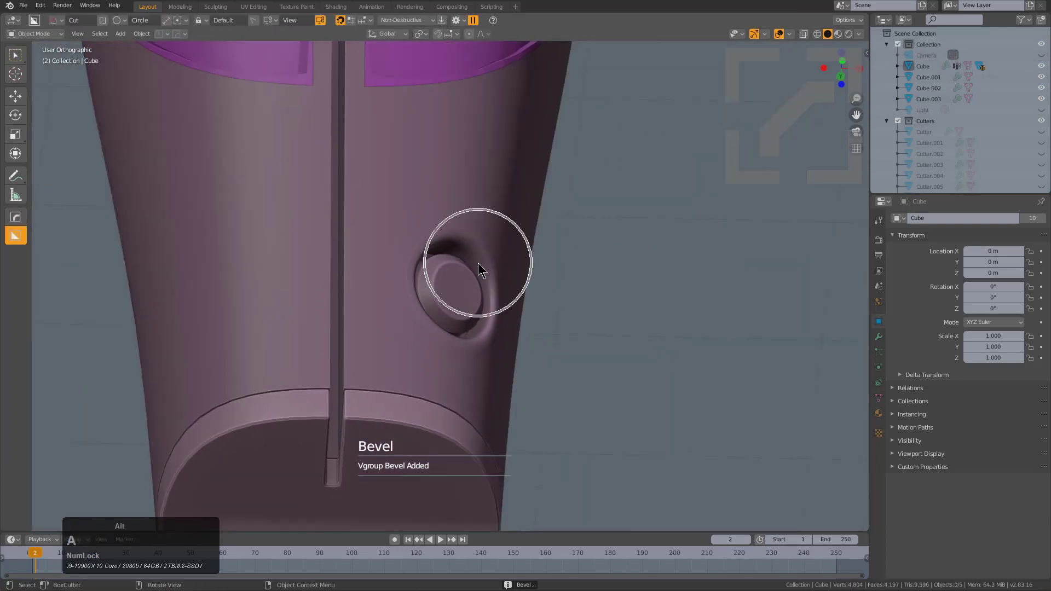
middle_click_drag(478, 263, 429, 281)
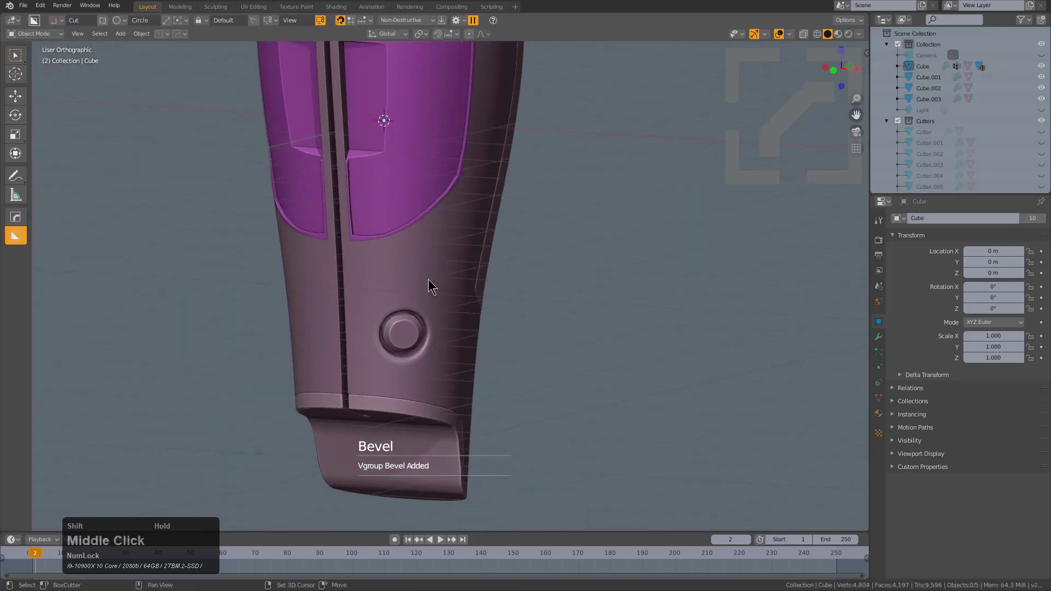
Orbit to the front and select the leg armor object
scroll(453, 363, "down", 2)
middle_click_drag(425, 328, 543, 363)
left_click(402, 369)
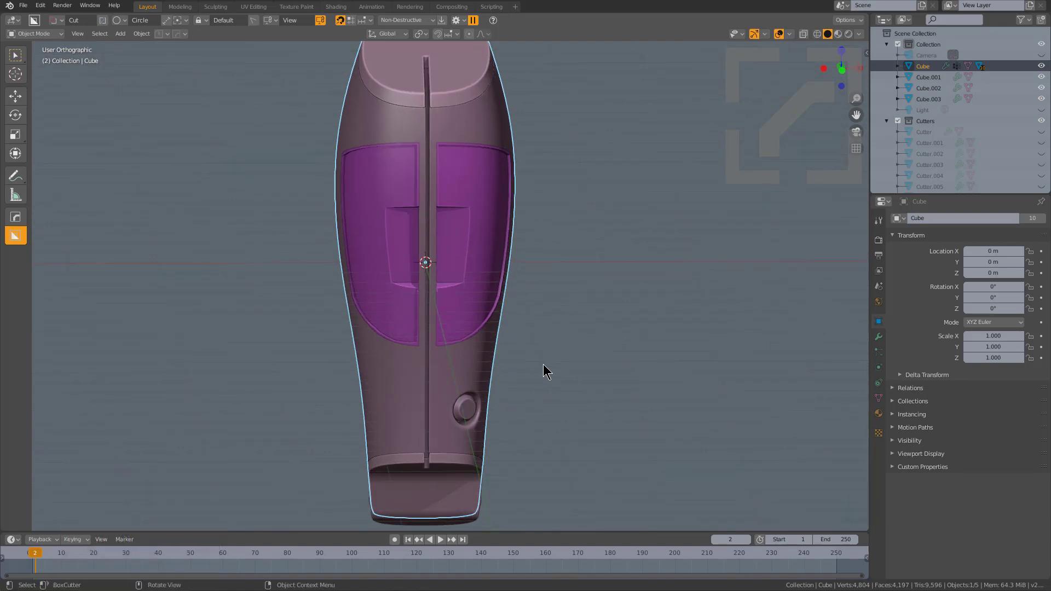
middle_click_drag(544, 364, 548, 364, "alt")
Mirror the armor across X with HardOps Mirror in Symmetry mode
key("x")
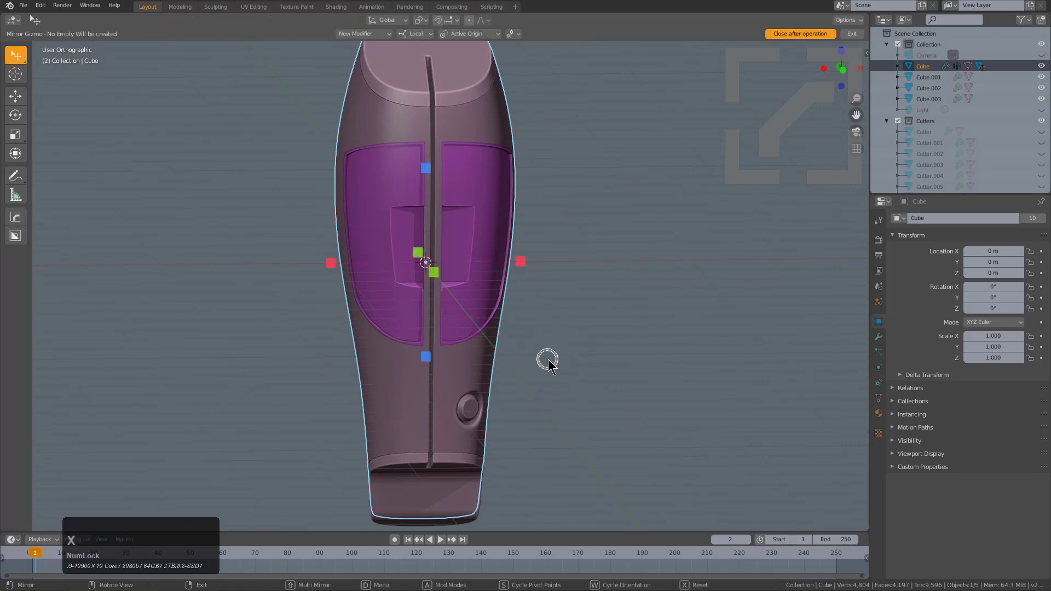
left_click(376, 29)
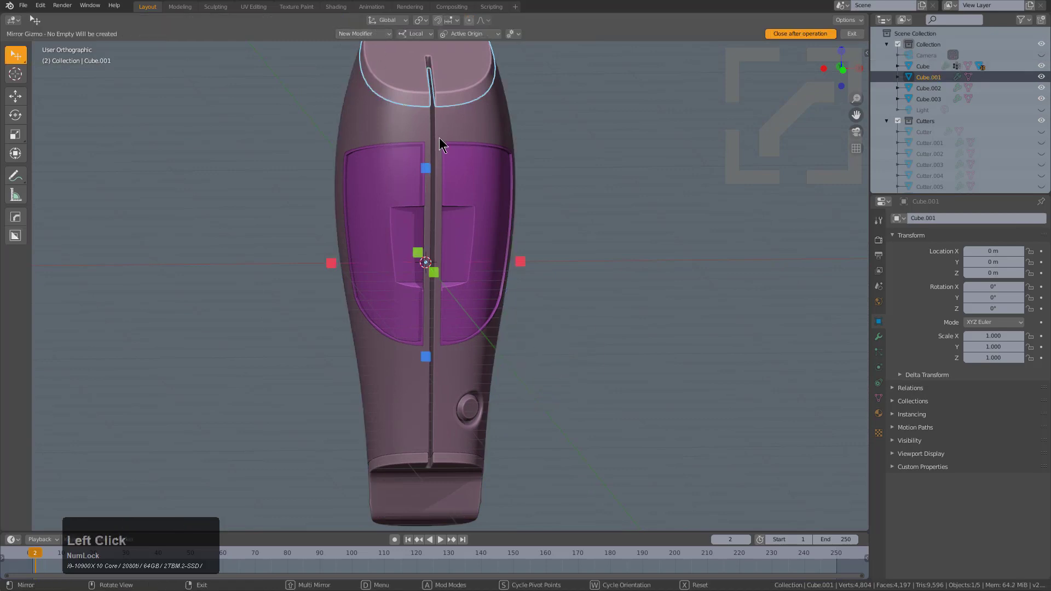
left_click(484, 119)
left_click(417, 422)
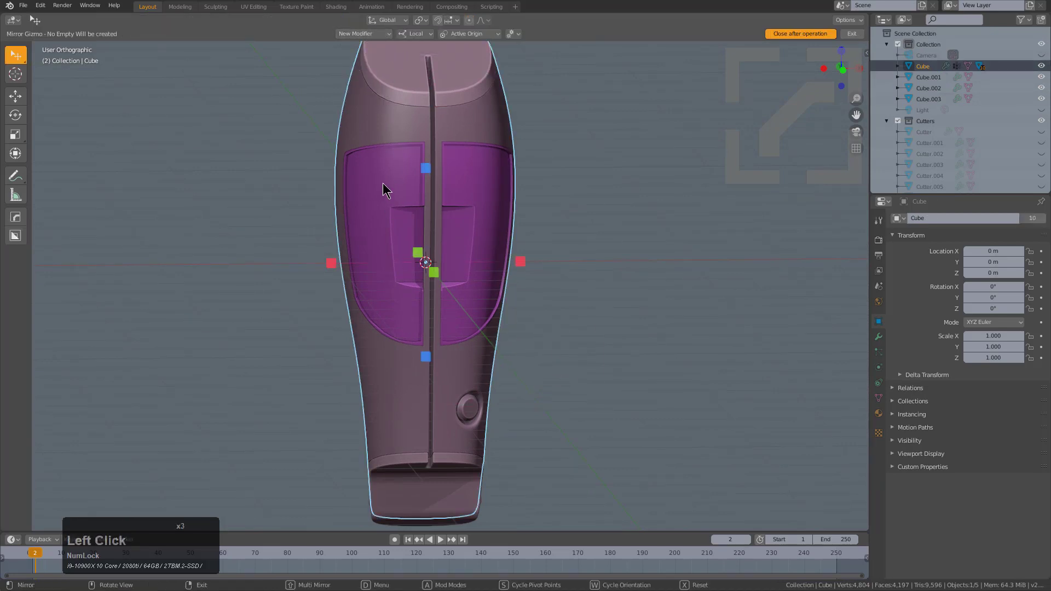
left_click(377, 34)
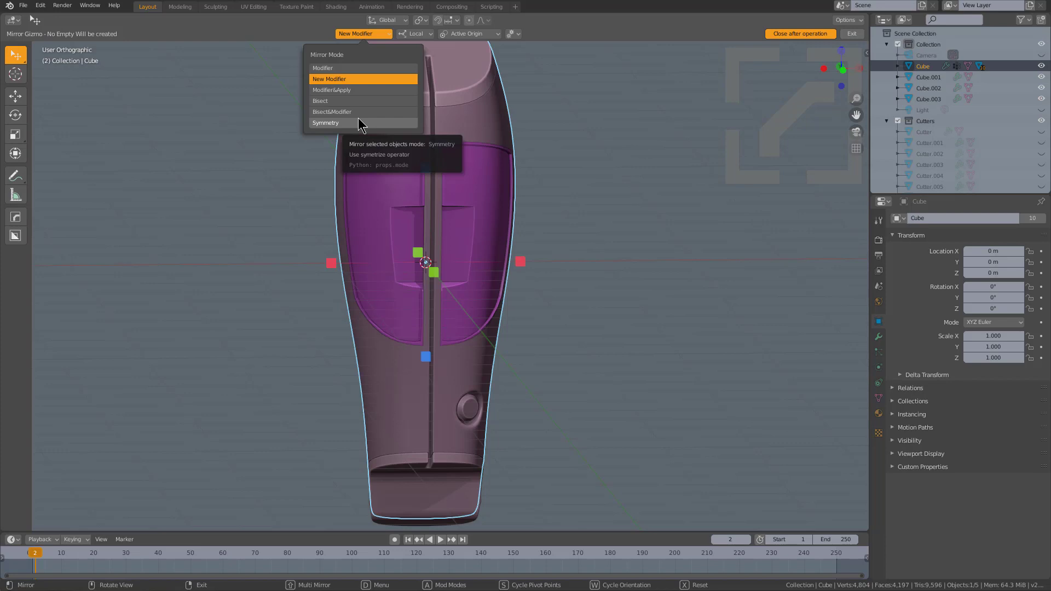
left_click(526, 263)
left_click(526, 266)
middle_click_drag(573, 363, 481, 321)
Select the button's centre face and grow it over the inner ring of faces
scroll(496, 348, "up", 2)
key("Tab")
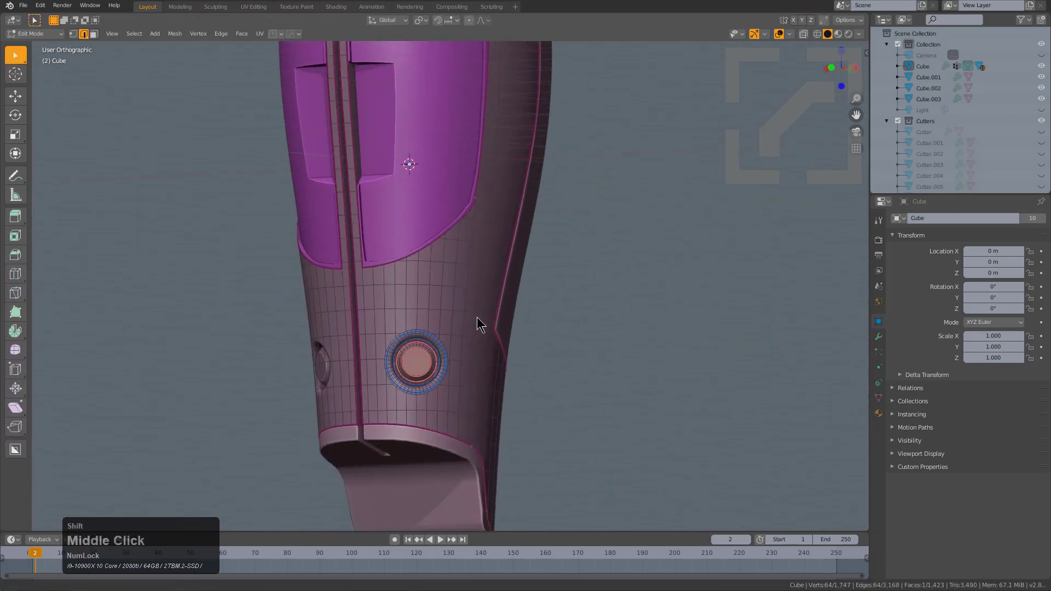
scroll(442, 399, "up", 3)
key("3")
left_click(417, 334, "ctrl")
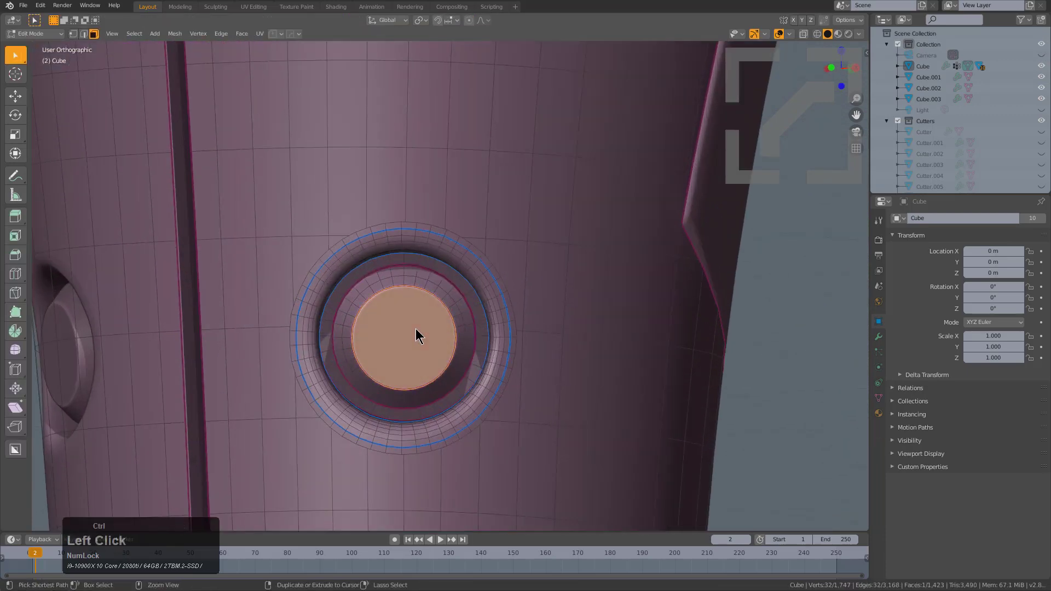
key("ctrl+KP_Add")
key("ctrl+KP_Add")
key("ctrl+KP_Add")
key("ctrl+KP_Add")
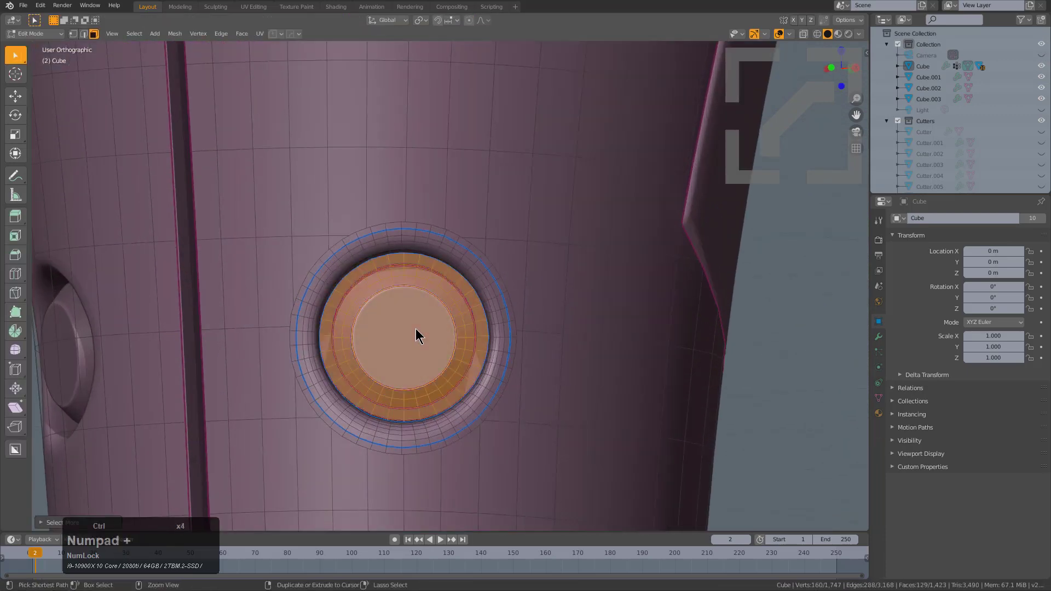
key("ctrl+KP_Subtract")
scroll(485, 348, "down", 2)
middle_click_drag(485, 348, 572, 311)
Assign the green Material.009 to the button faces with HardOps Material Scroll
key("q")
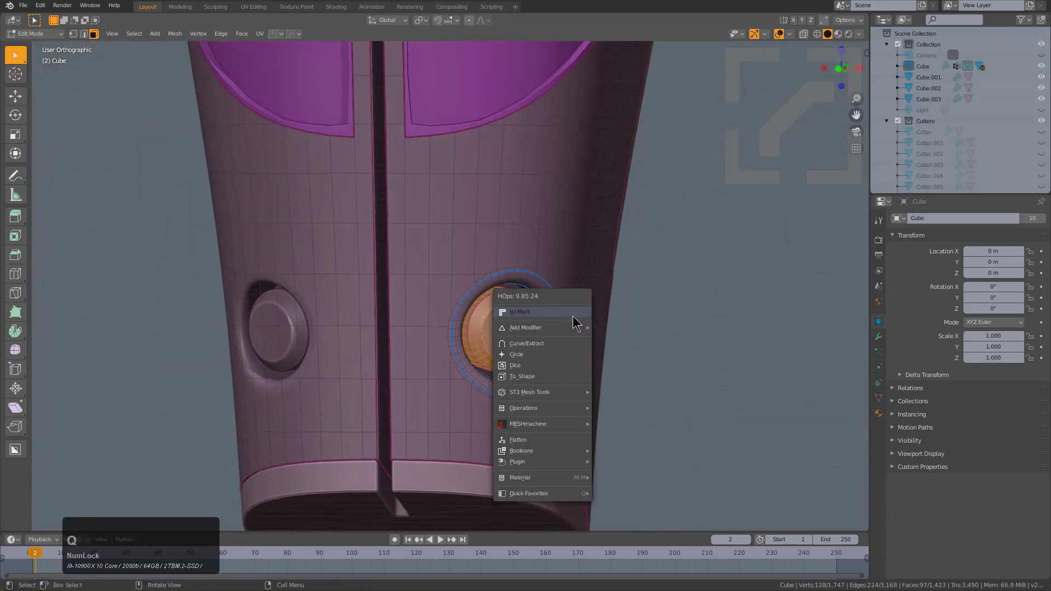
mouse_move(577, 478)
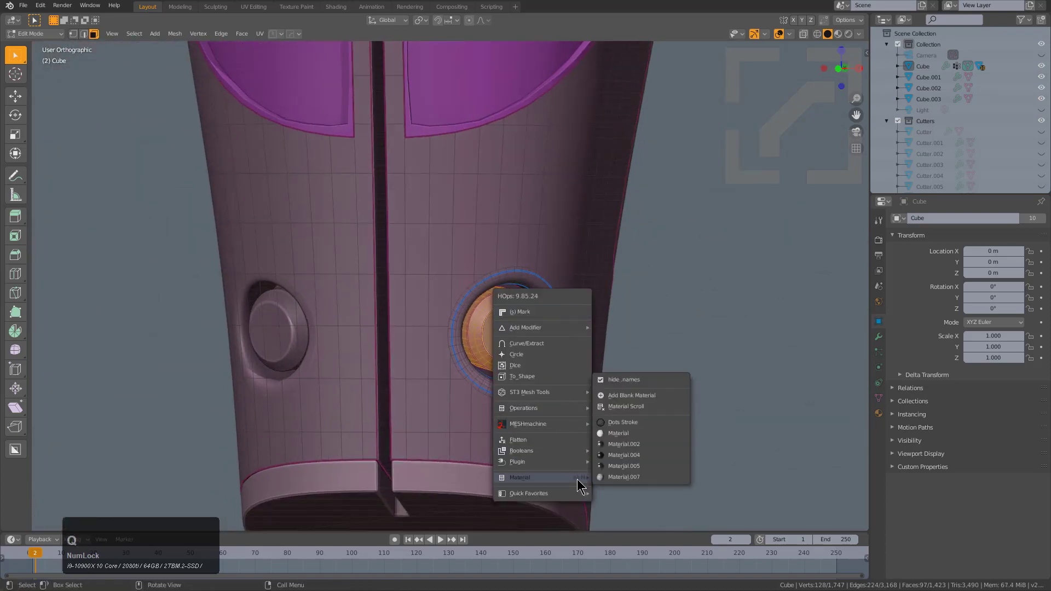
left_click(649, 408)
scroll(648, 408, "up", 3)
scroll(650, 413, "up", 1)
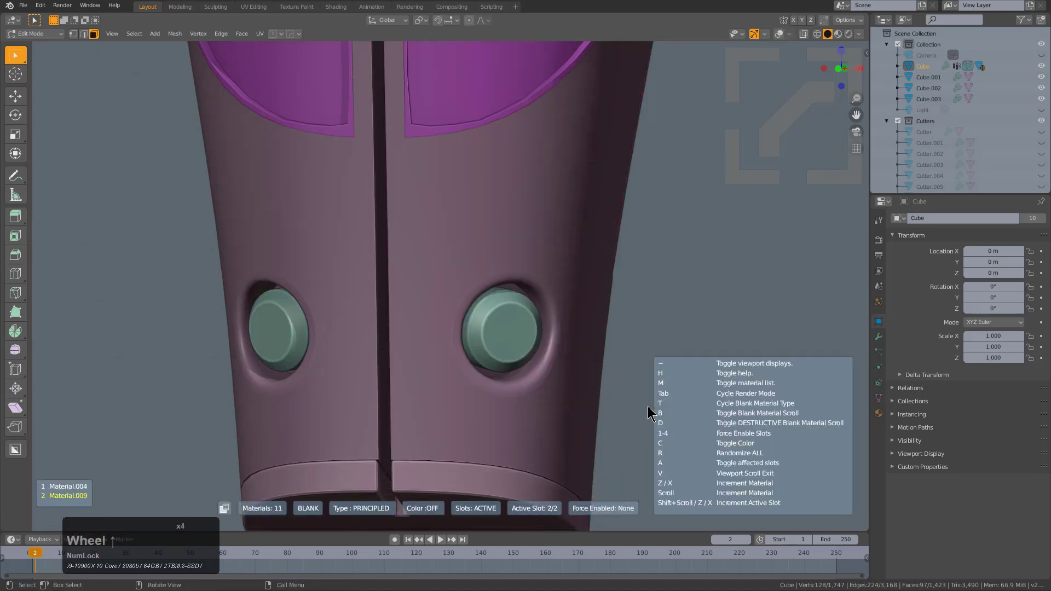
left_click(650, 413)
scroll(650, 412, "down", 3)
Deselect everything and switch the viewport to Material Preview shading
scroll(549, 405, "down", 2)
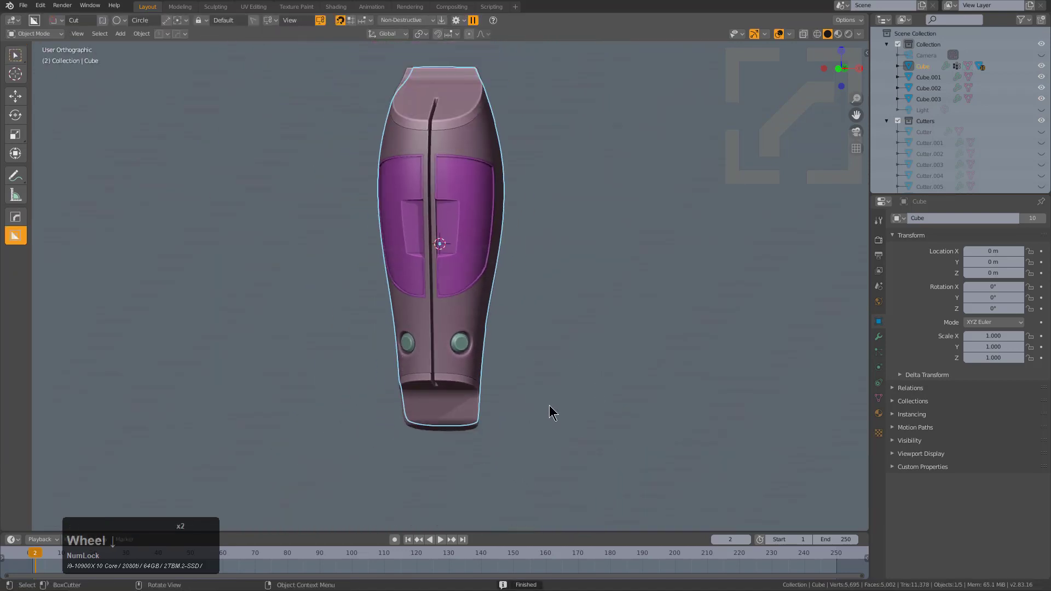
middle_click_drag(551, 410, 521, 399)
key("a")
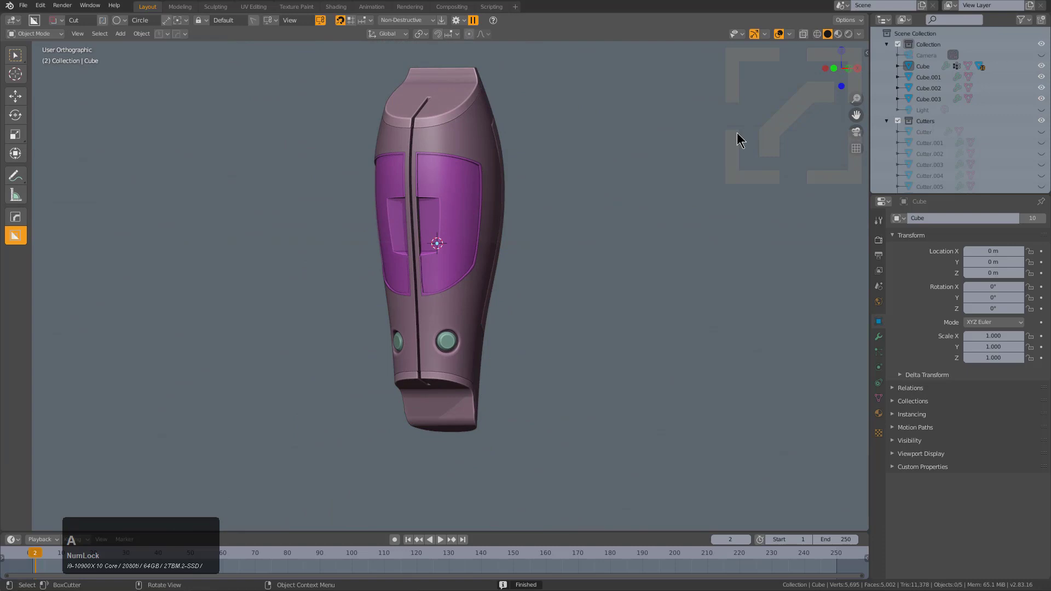
left_click(838, 34)
middle_click(570, 249)
scroll(576, 273, "up", 2)
middle_click_drag(576, 273, 563, 285)
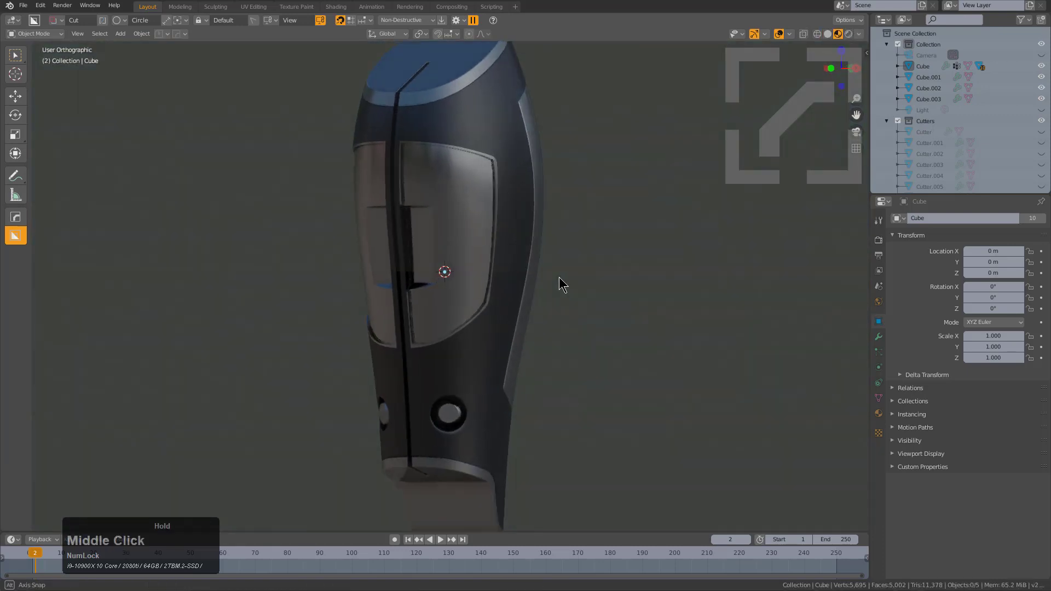
scroll(562, 285, "down", 1)
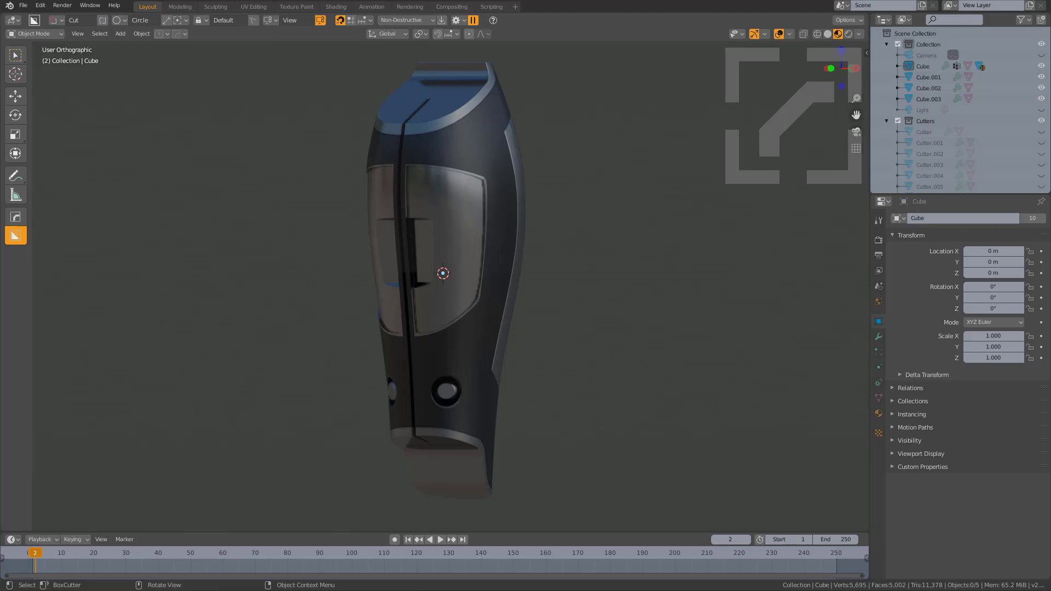
Select the leg armor body and tilt the view to see its top
left_click(487, 147, "shift")
scroll(504, 77, "up", 2)
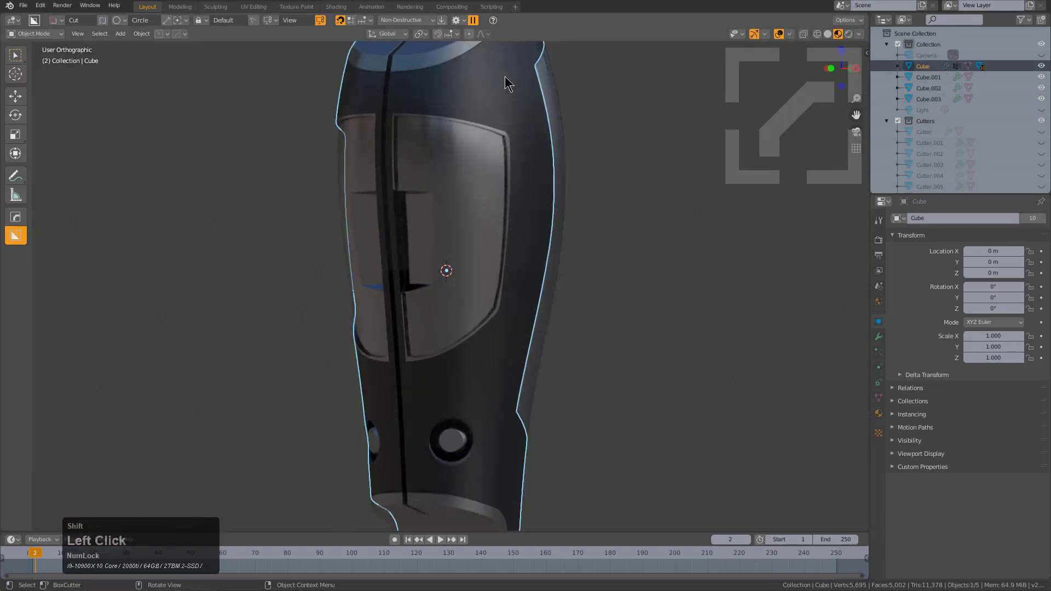
middle_click_drag(505, 77, 476, 204)
Insert the triangular vent plug from the MACHIN3 plug library
middle_click_drag(449, 151, 513, 274)
scroll(508, 254, "up", 1)
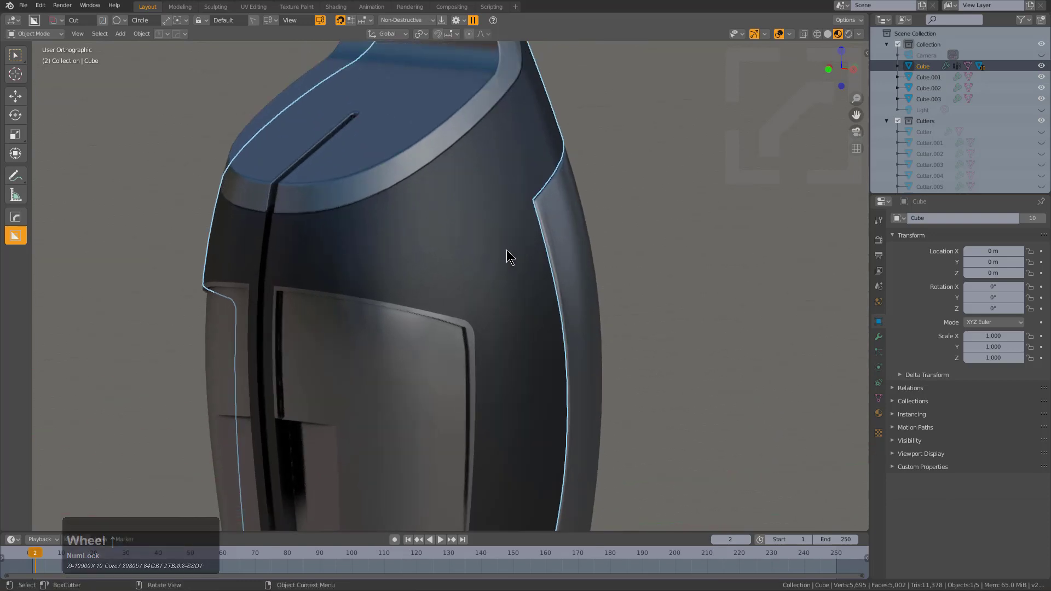
key("y")
mouse_move(508, 252)
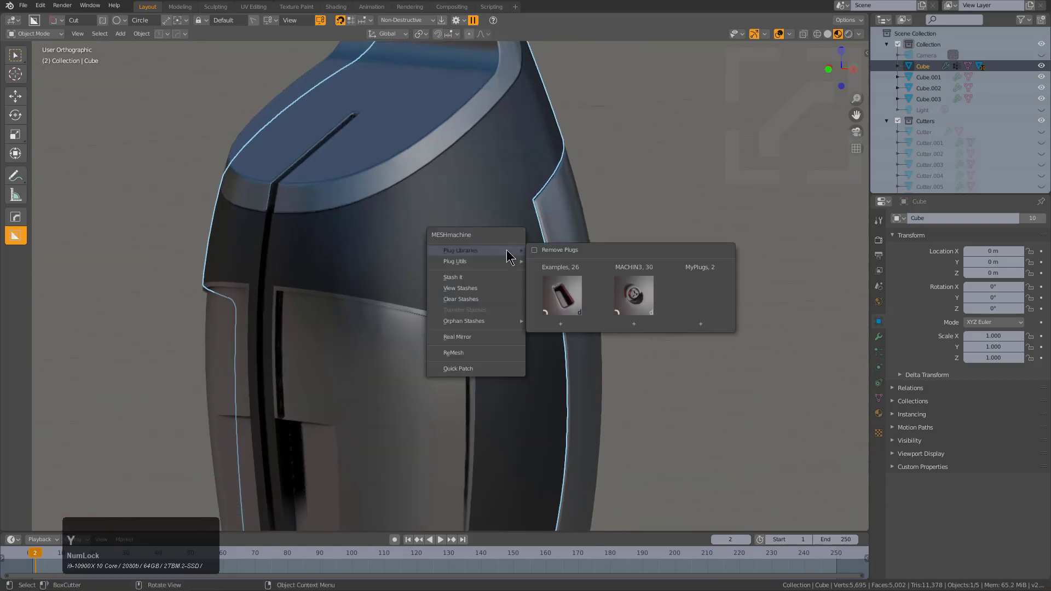
left_click(643, 295)
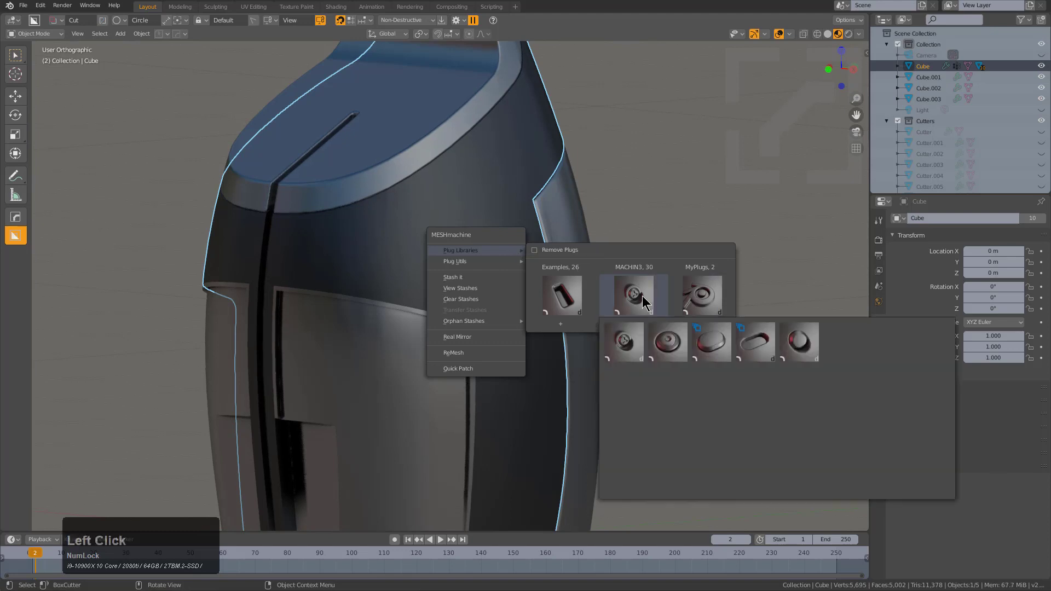
left_click(635, 298)
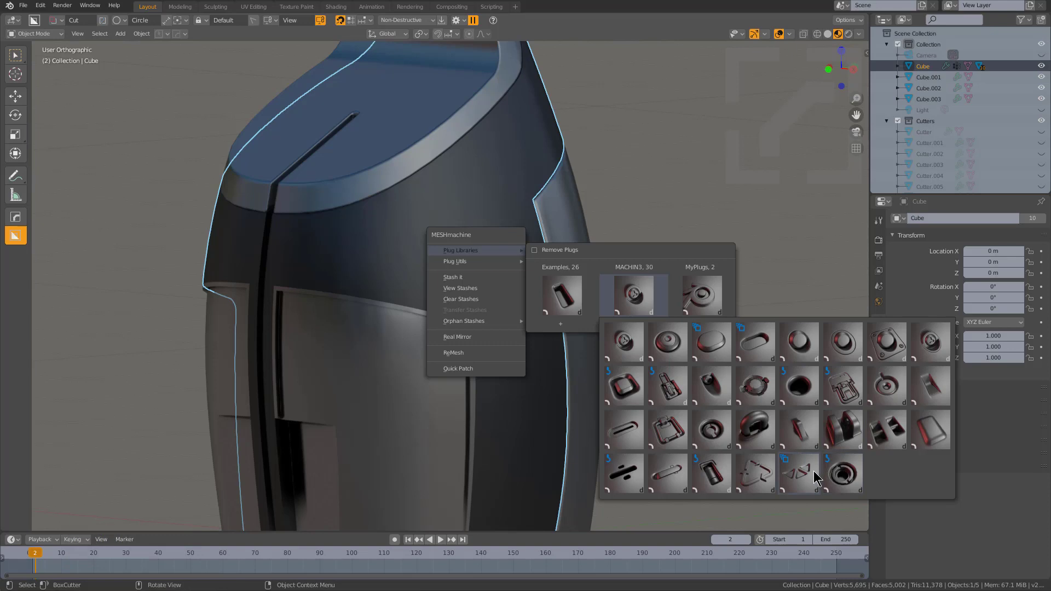
left_click(816, 478)
Shrink the vent plug, then move and rotate it onto the armor's upper front
key("s")
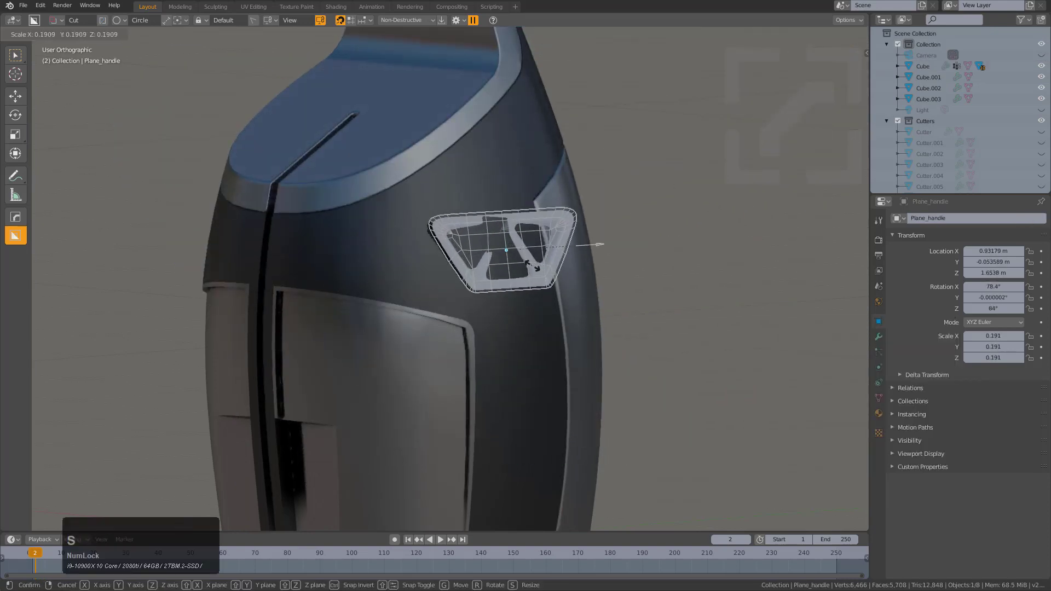
left_click(495, 241)
key("g")
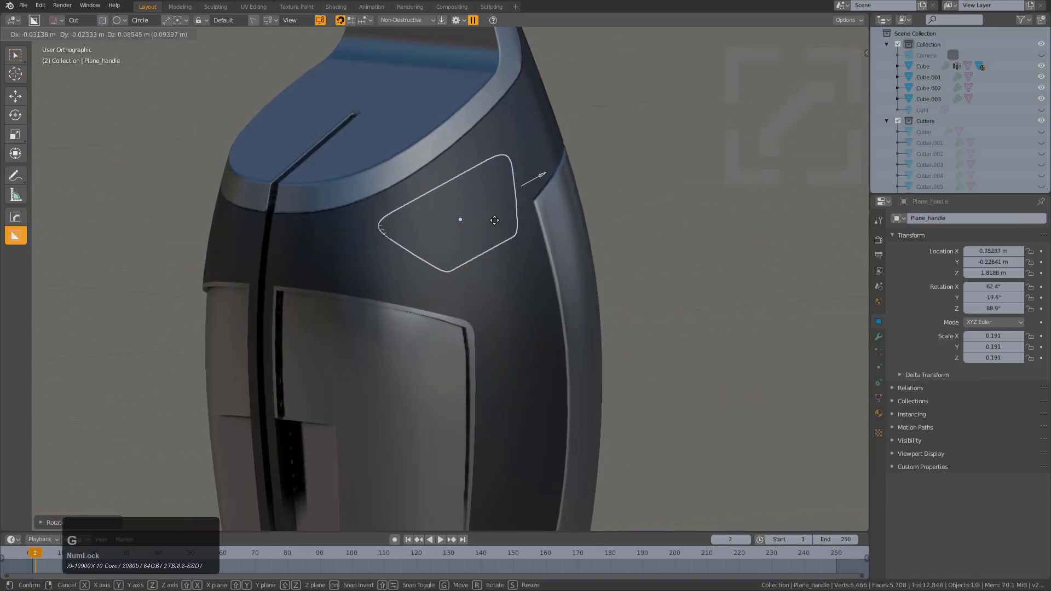
left_click(490, 222)
key("g")
key("z")
key("z")
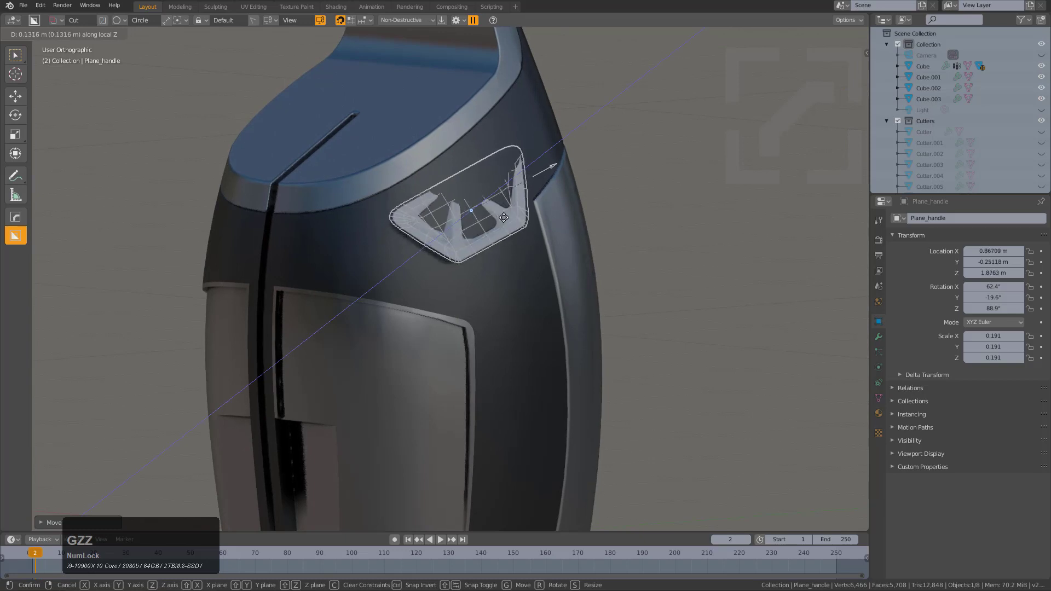
mouse_move(504, 218)
middle_mouse_down()
mouse_move(486, 242)
mouse_move(492, 235)
middle_mouse_up()
left_click(493, 235)
key("r")
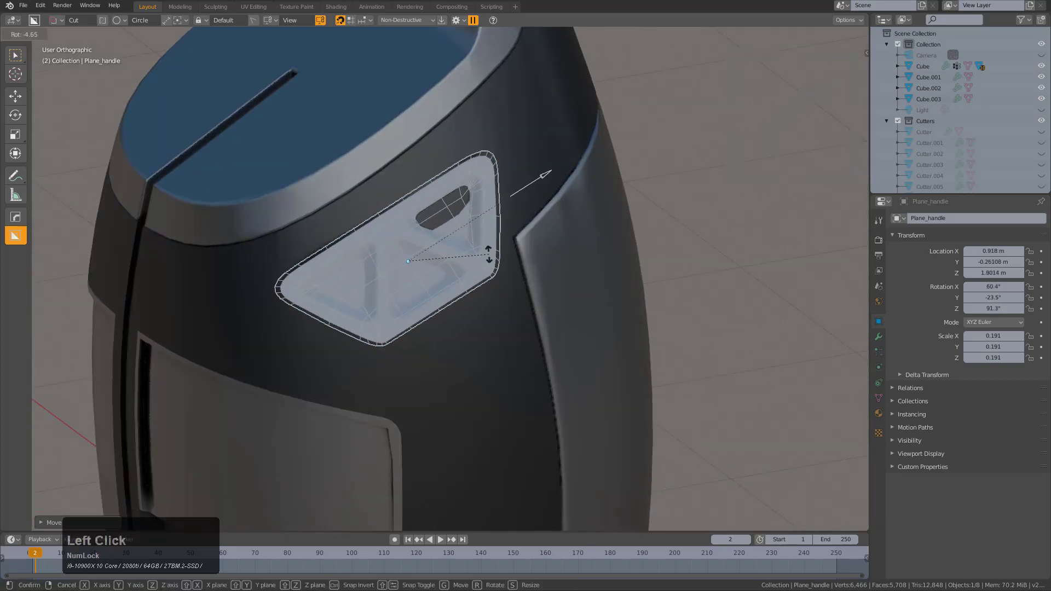
left_click(492, 243)
Nudge the plug along its local axis and shrink it stepwise to 0.166 scale
key("g")
key("z")
key("z")
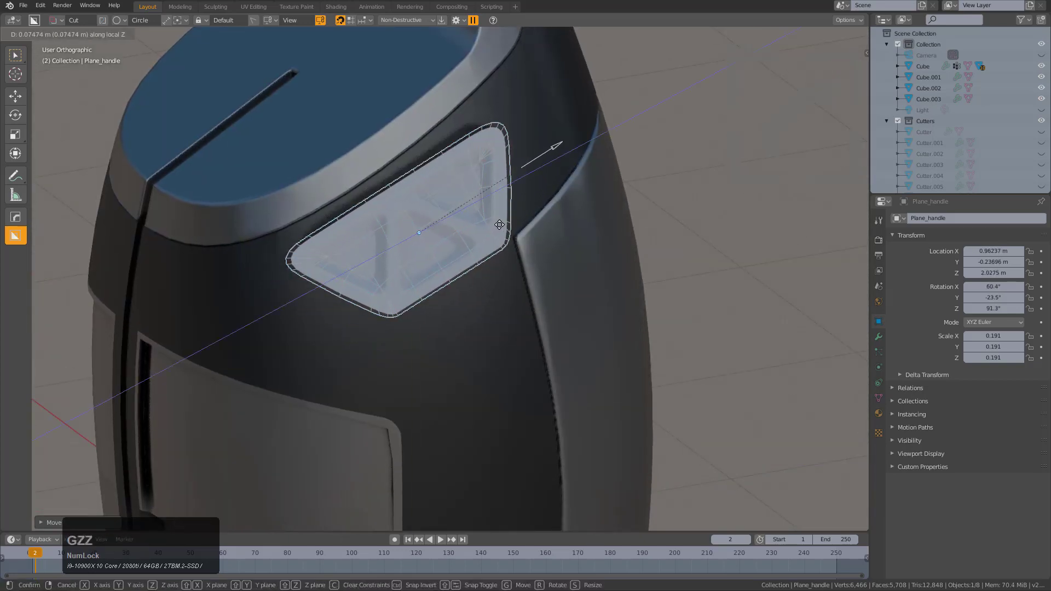
left_click(500, 225)
key("s")
left_click(502, 223)
key("s")
left_click(495, 227)
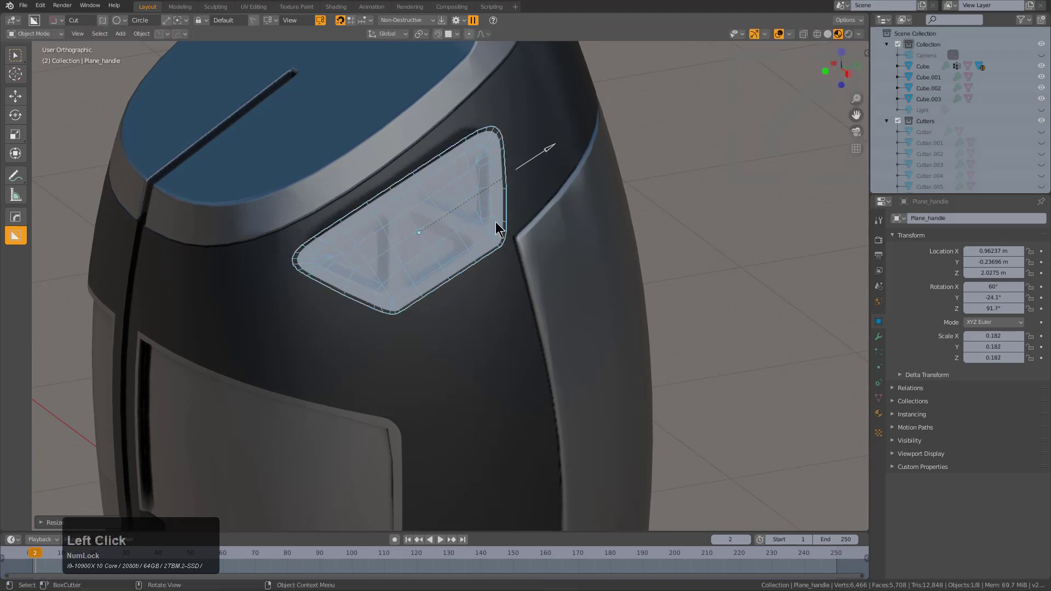
key("s")
left_click(486, 236)
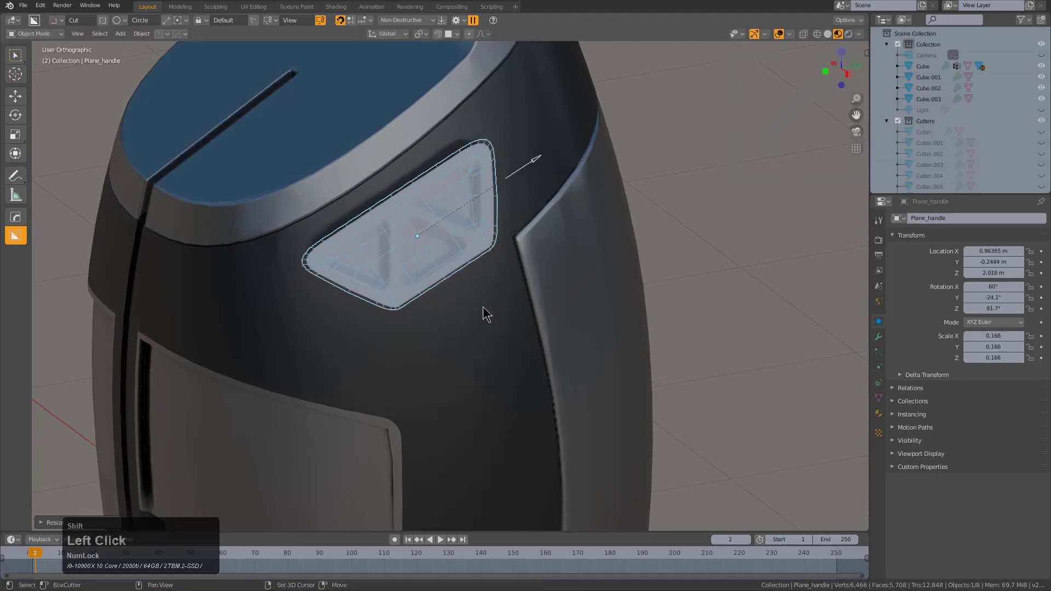
Select the vent plug with the armor body active and cut it in with MESHmachine Plug
left_click(509, 299, "shift")
left_click(465, 277, "shift")
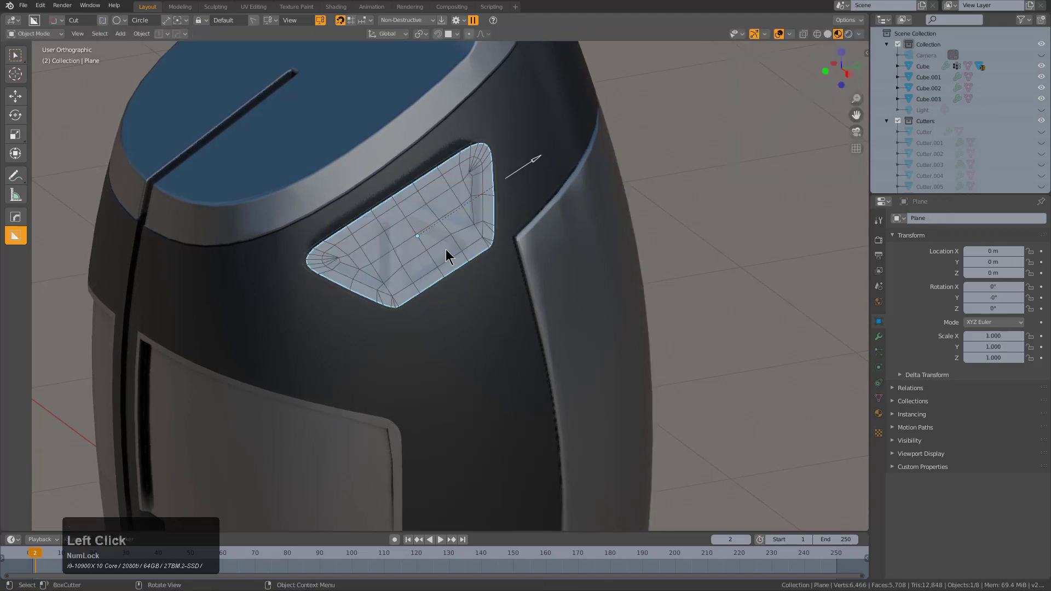
left_click(431, 226, "shift")
left_click(323, 320, "shift")
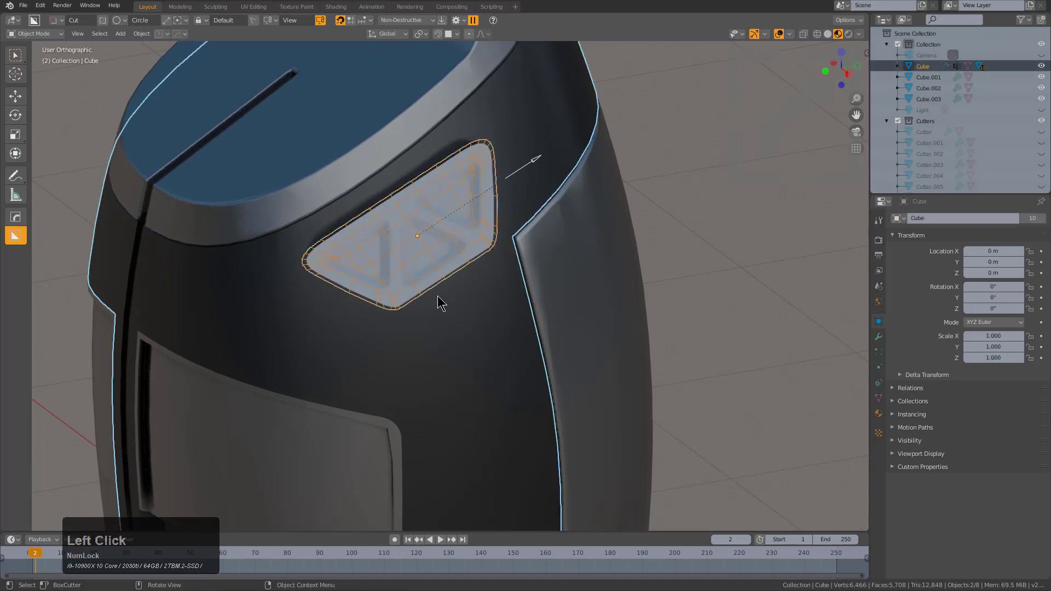
key("y")
left_click(438, 285)
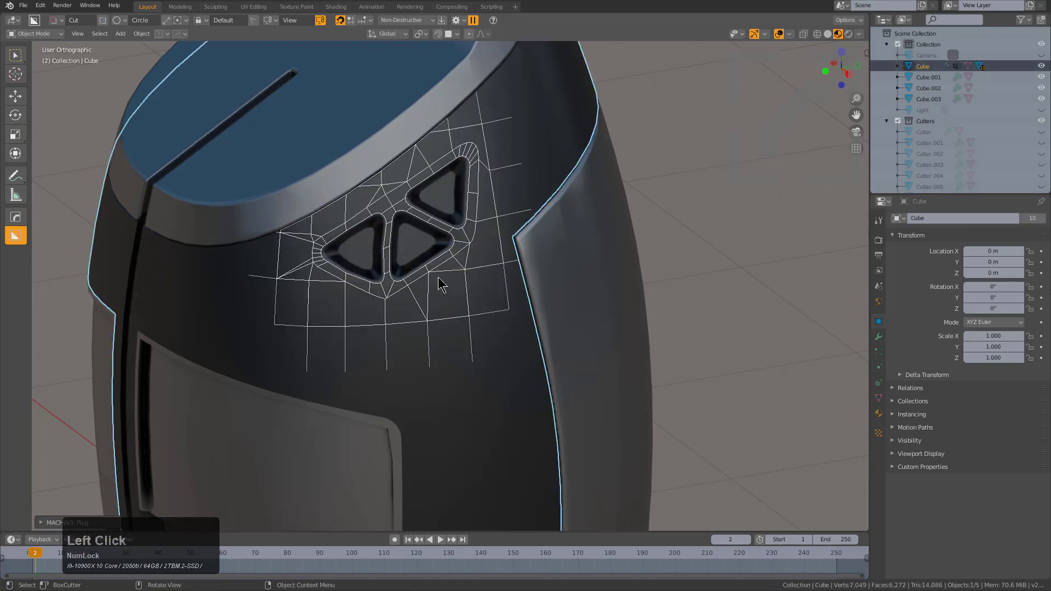
Orbit and zoom in on the armor's lower band, briefly opening and dismissing the BoxCutter helper
scroll(394, 285, "down", 4)
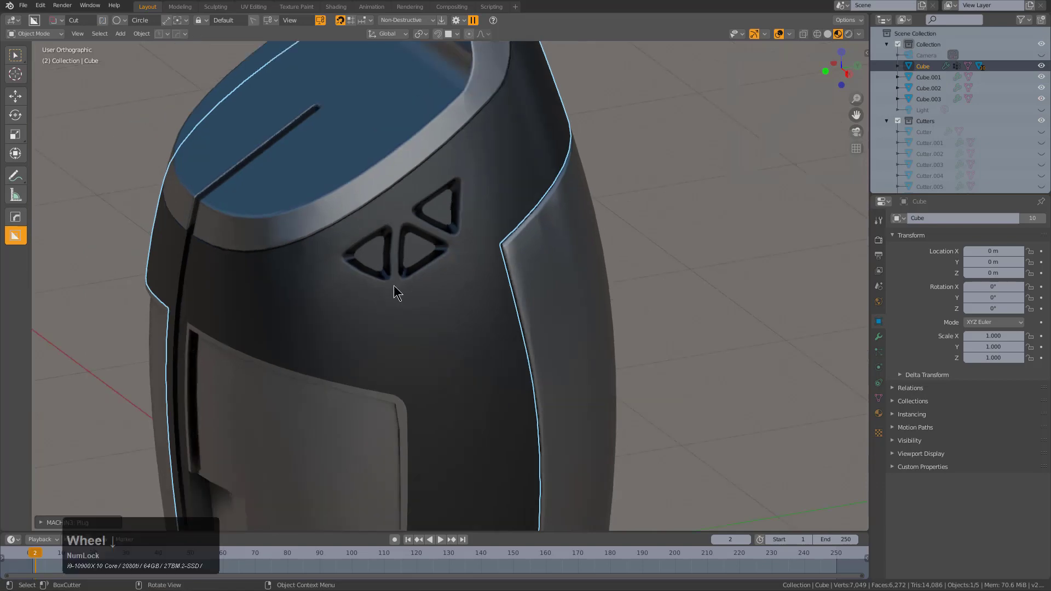
middle_click_drag(412, 309, 465, 300)
middle_click(465, 300, "shift")
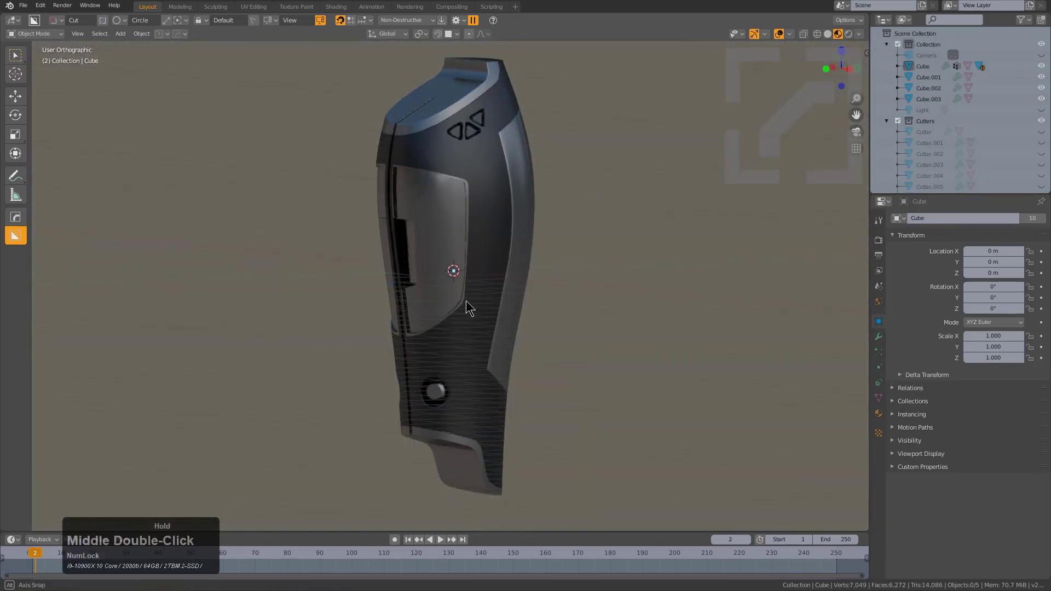
middle_click_drag(479, 382, 517, 289)
scroll(445, 372, "up", 2)
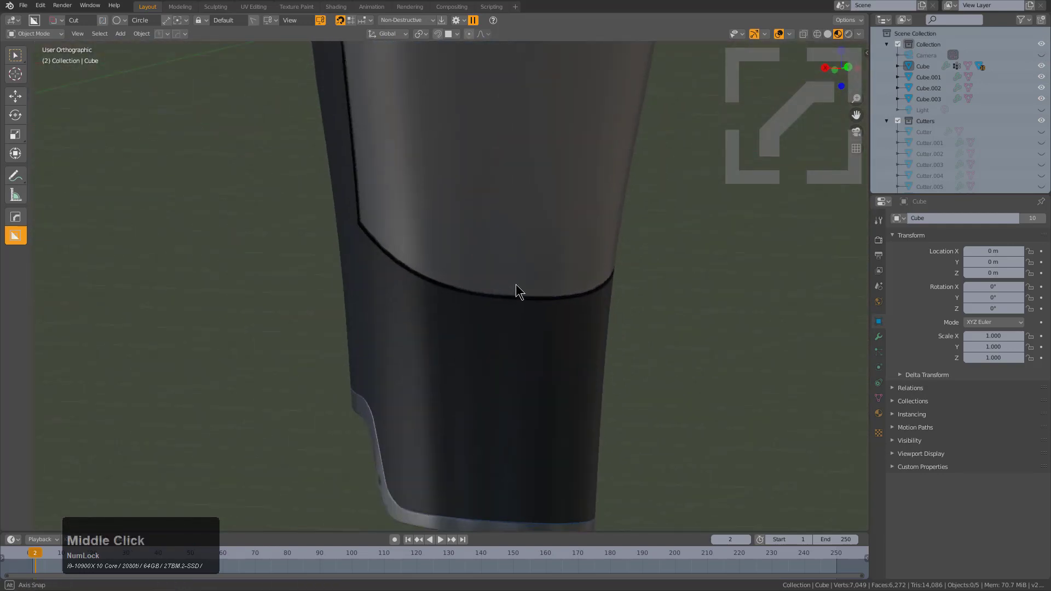
scroll(504, 287, "up", 2)
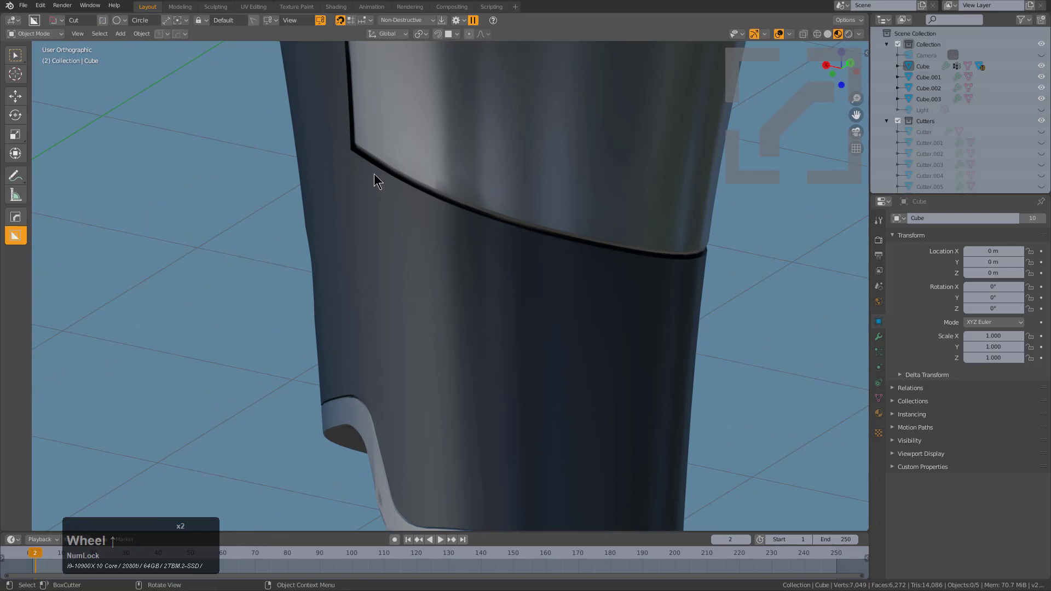
key("d")
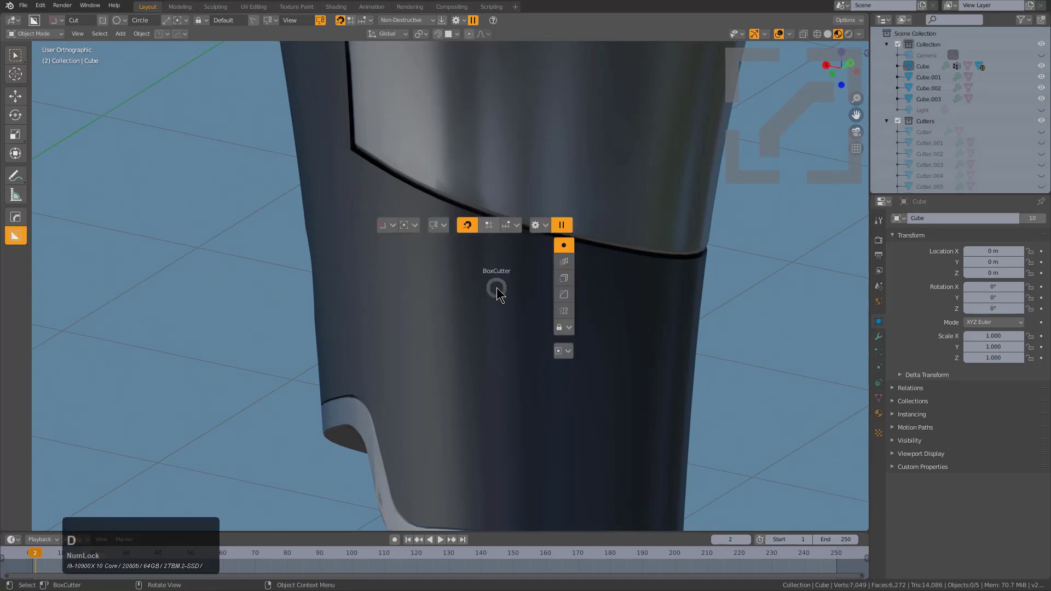
left_click(498, 295)
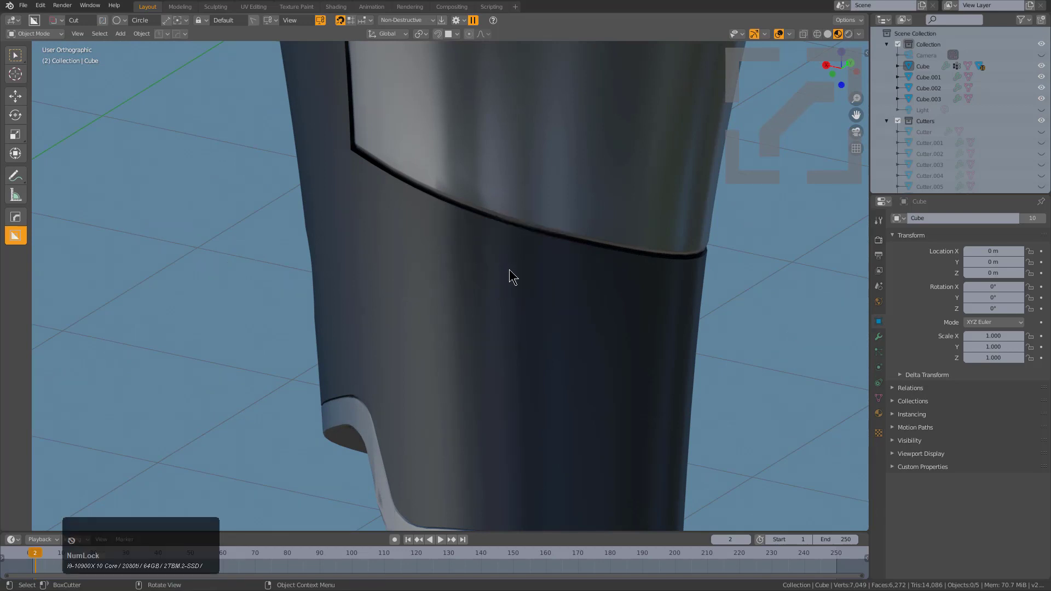
Insert the slotted handle plug from the MACHIN3 plug library onto the armor
key("y")
mouse_move(509, 270)
left_click(652, 326)
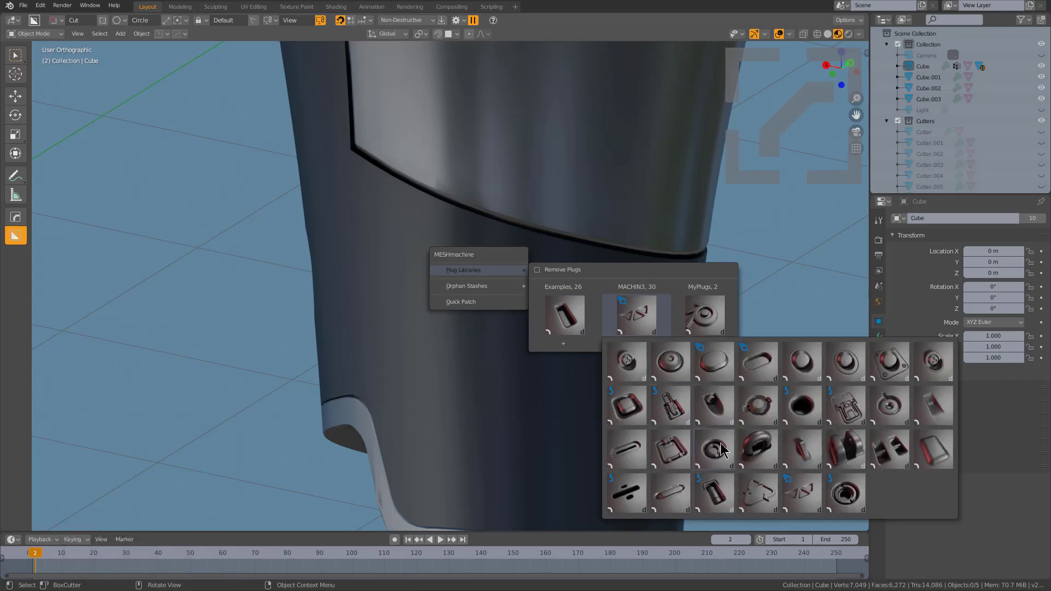
left_click(875, 457)
left_click(875, 456)
Move, rotate and shrink the plug to 0.235 scale just below the curved band edge
key("g")
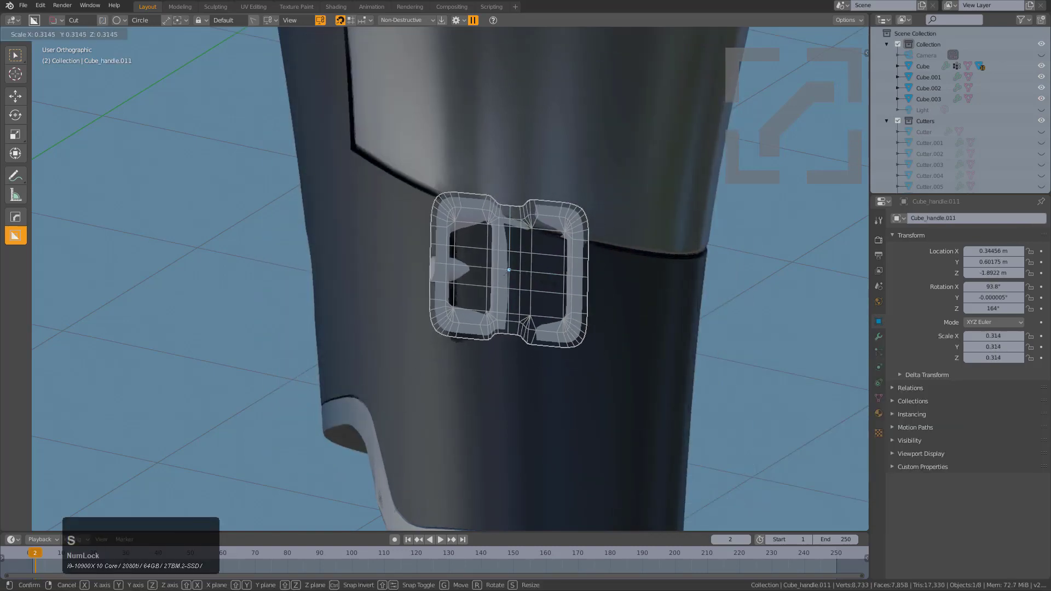
left_click(415, 274, "ctrl")
scroll(414, 274, "up", 3)
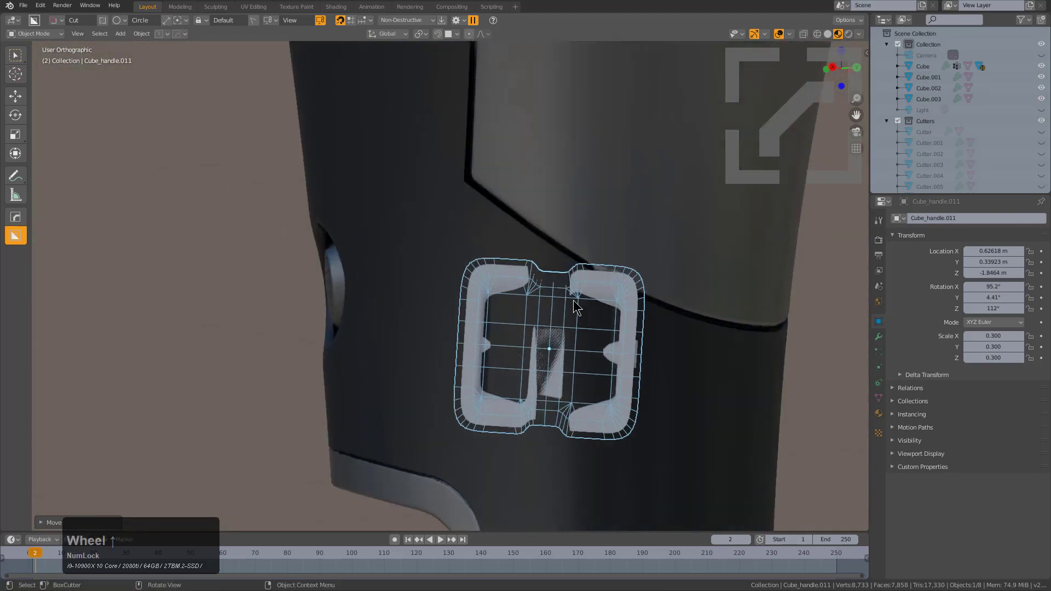
key("r")
left_click(547, 329)
key("g")
left_click(602, 349)
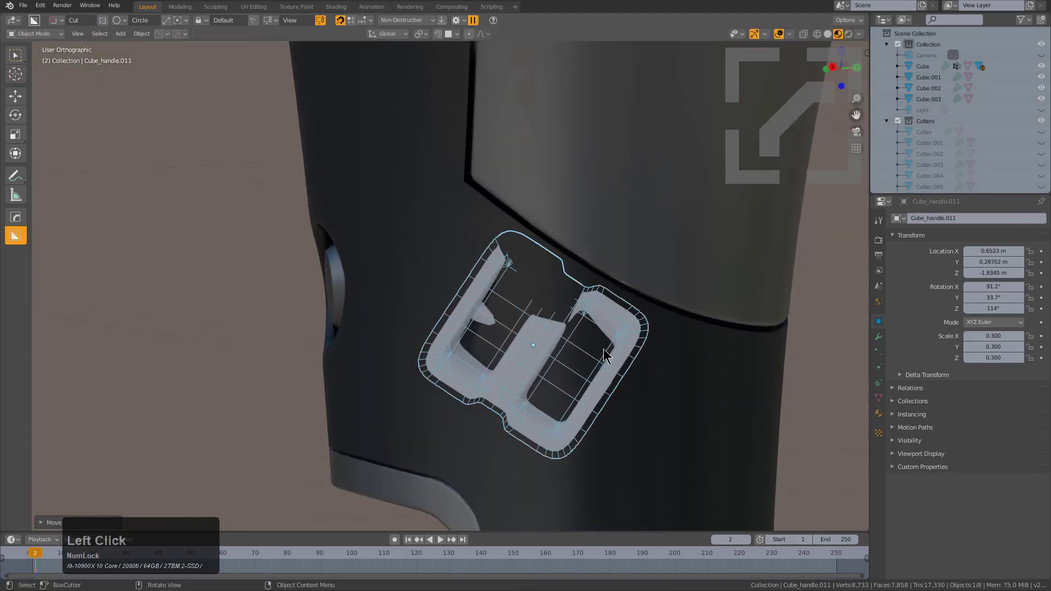
key("s")
left_click(598, 343)
key("g")
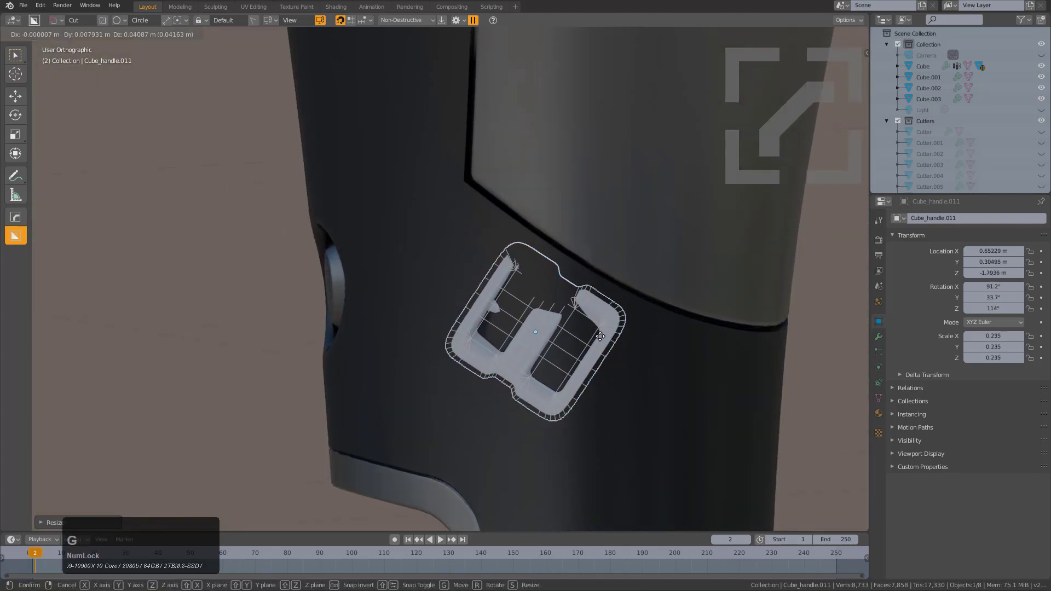
left_click(601, 340)
Add the armor body to the selection and embed the slotted plug with MESHmachine Plug
left_click(636, 394, "shift")
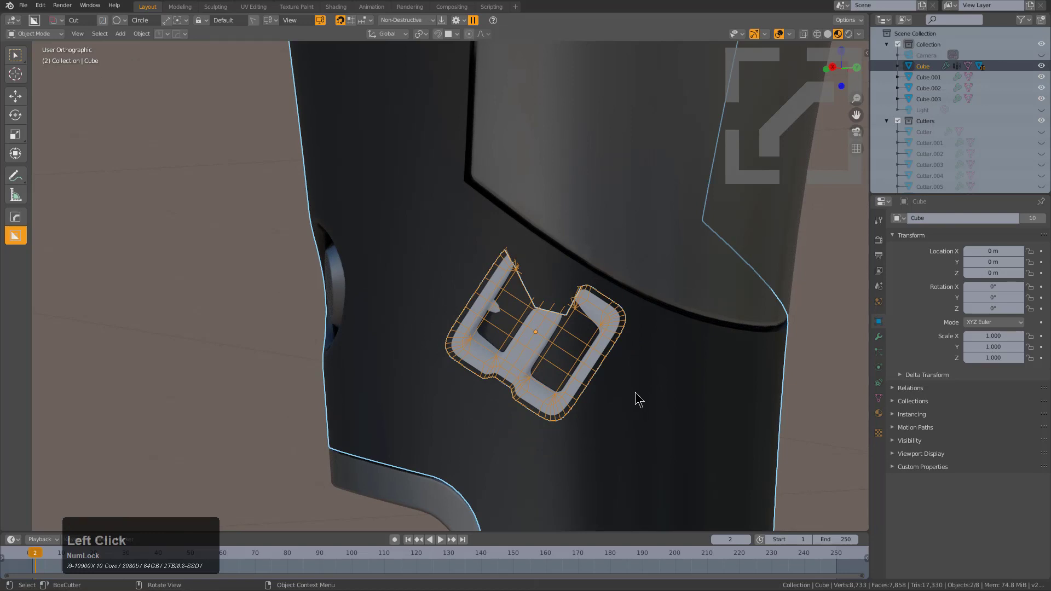
key("y")
left_click(637, 383)
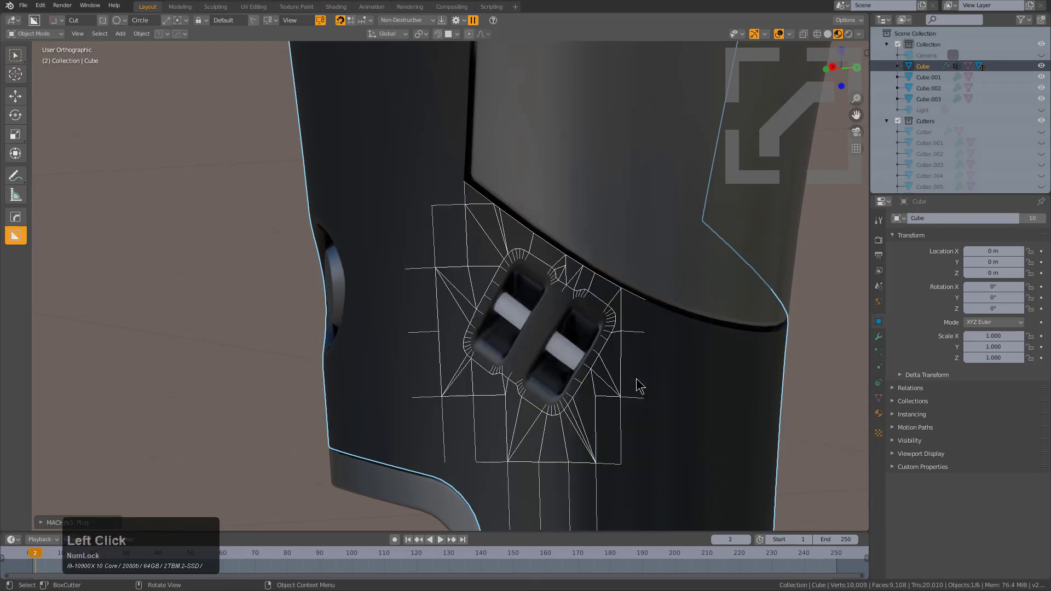
scroll(630, 364, "down", 3)
Assign Material.002 to the plug's inner bar via the Ctrl+M material scroll
mouse_move(575, 345)
middle_mouse_down()
mouse_move(591, 362)
mouse_move(563, 343)
middle_mouse_up()
scroll(563, 343, "up", 3)
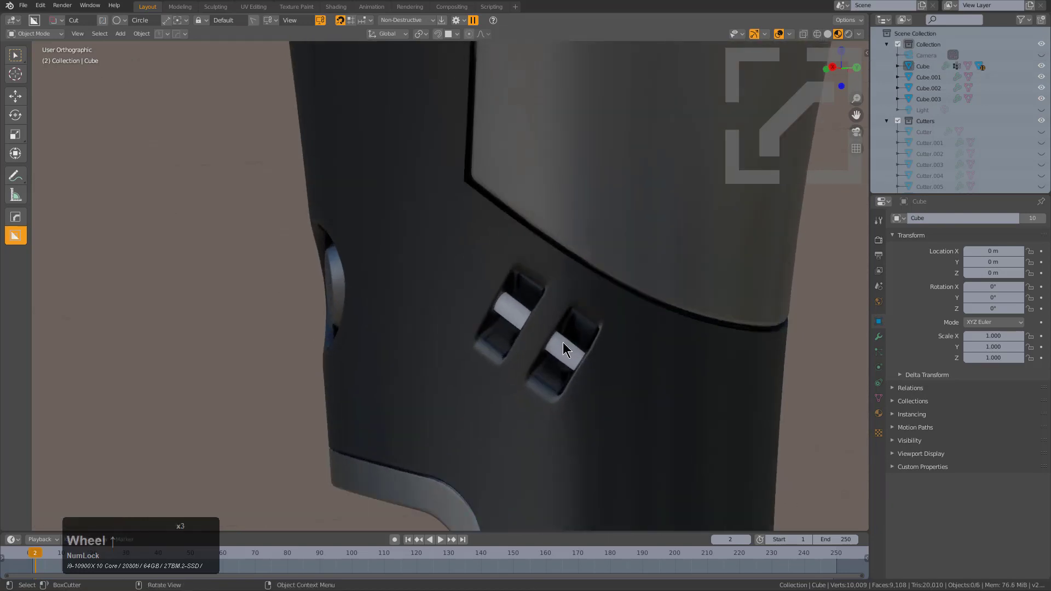
left_click(564, 342)
key("ctrl+m")
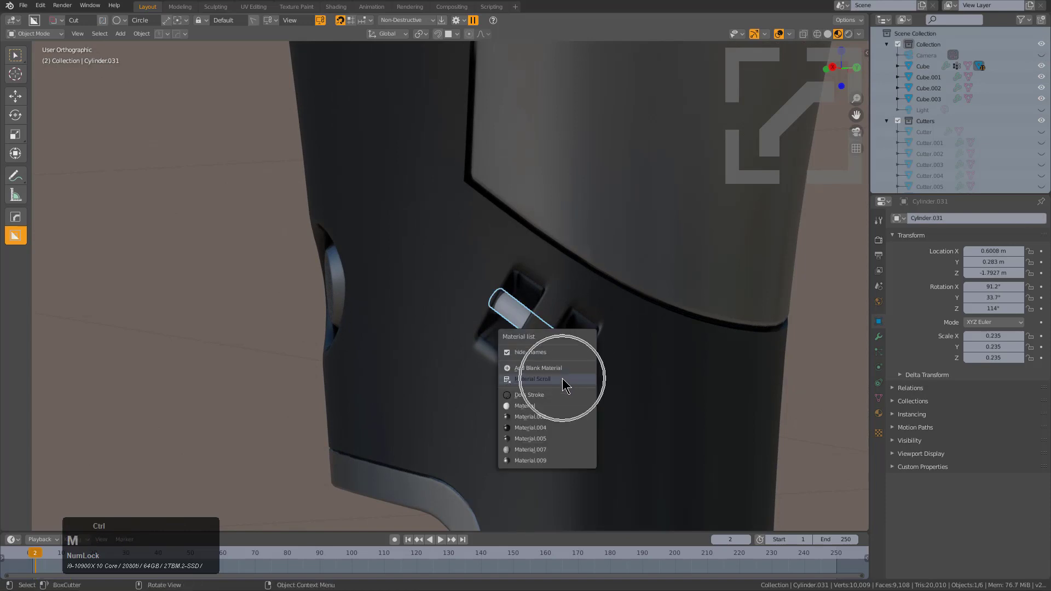
left_click(564, 380)
scroll(572, 380, "up", 2)
scroll(578, 367, "down", 3)
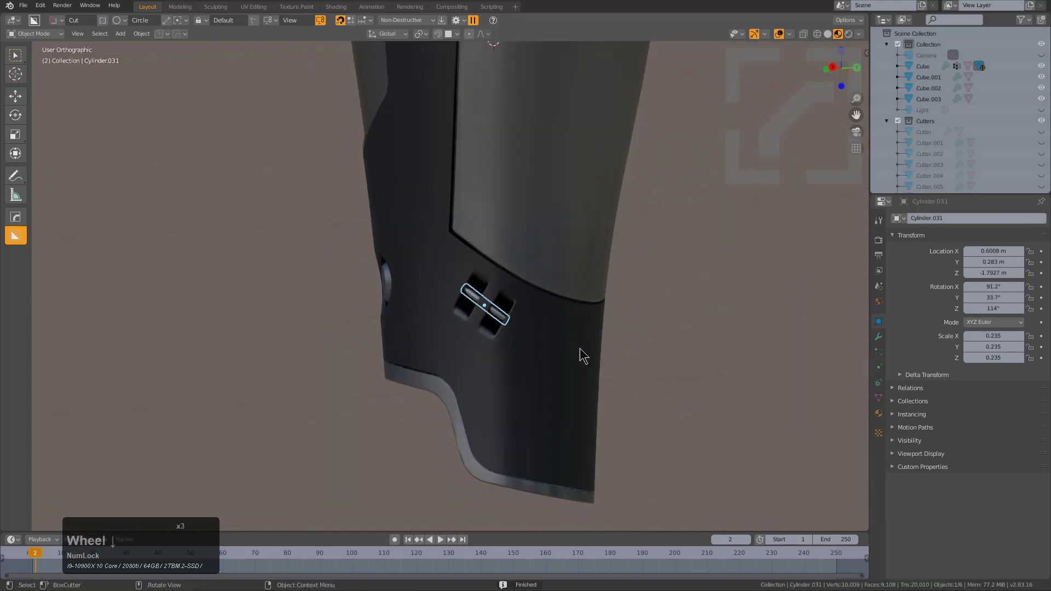
Mirror the armor body across its X axis using BoxCutter Mirror
middle_click_drag(565, 341, 451, 336)
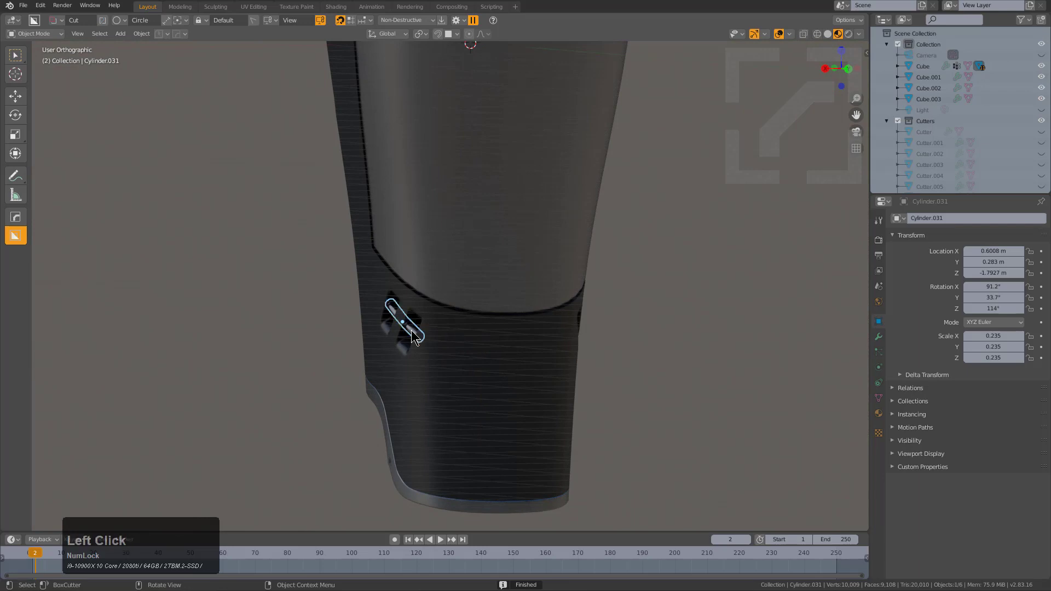
middle_click_drag(473, 376, 371, 367)
left_click(361, 371)
key("alt+x")
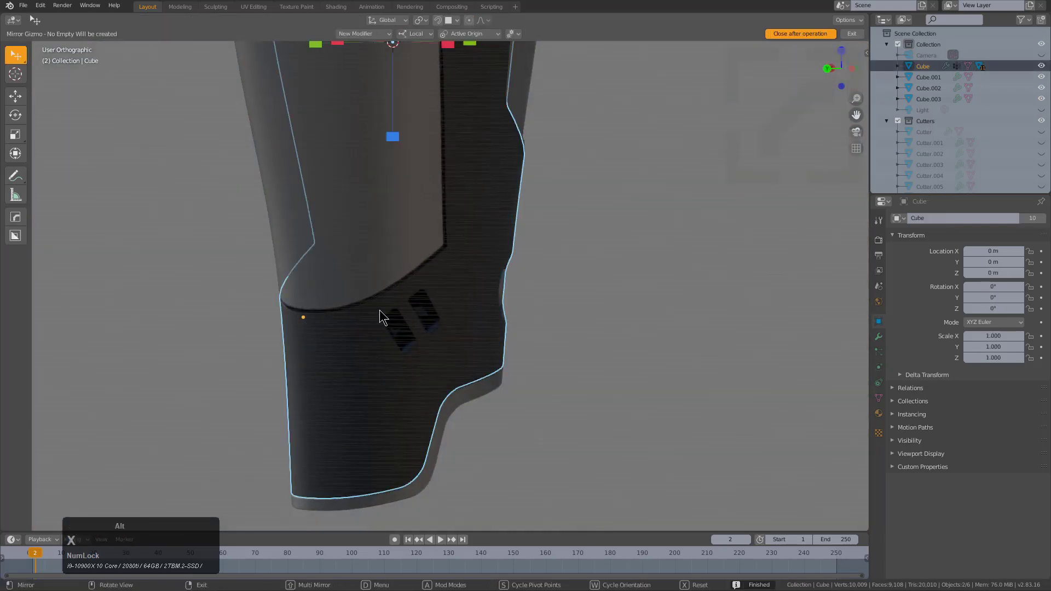
scroll(334, 112, "down", 2)
left_click(340, 114)
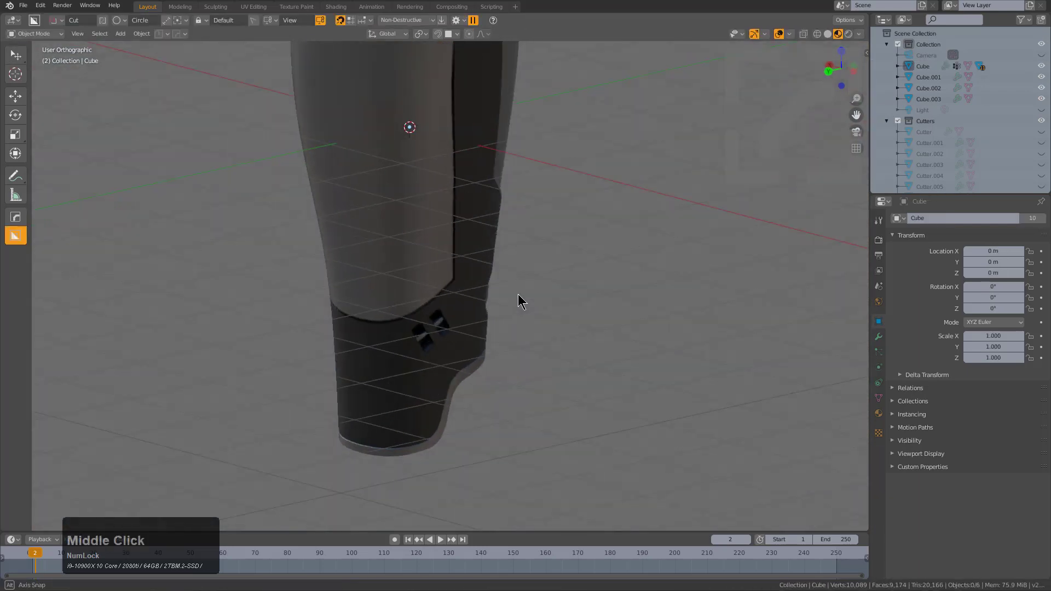
middle_click_drag(518, 294, 483, 258)
left_click(491, 242)
Select the main armor body and insert the cross-slotted handle plug from MACHIN3
left_click(491, 242)
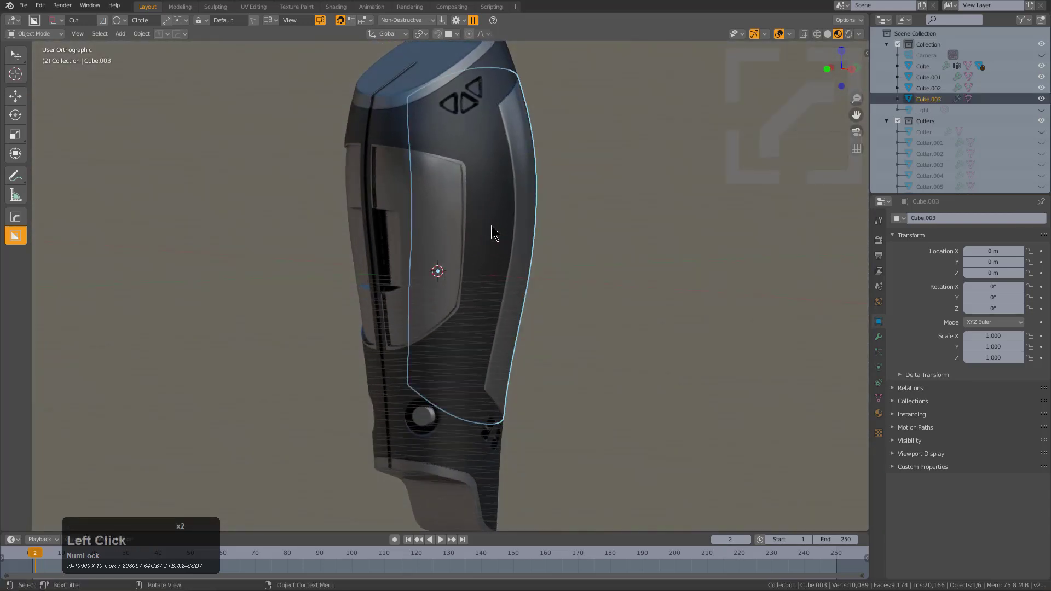
left_click(491, 226)
key("y")
mouse_move(510, 247)
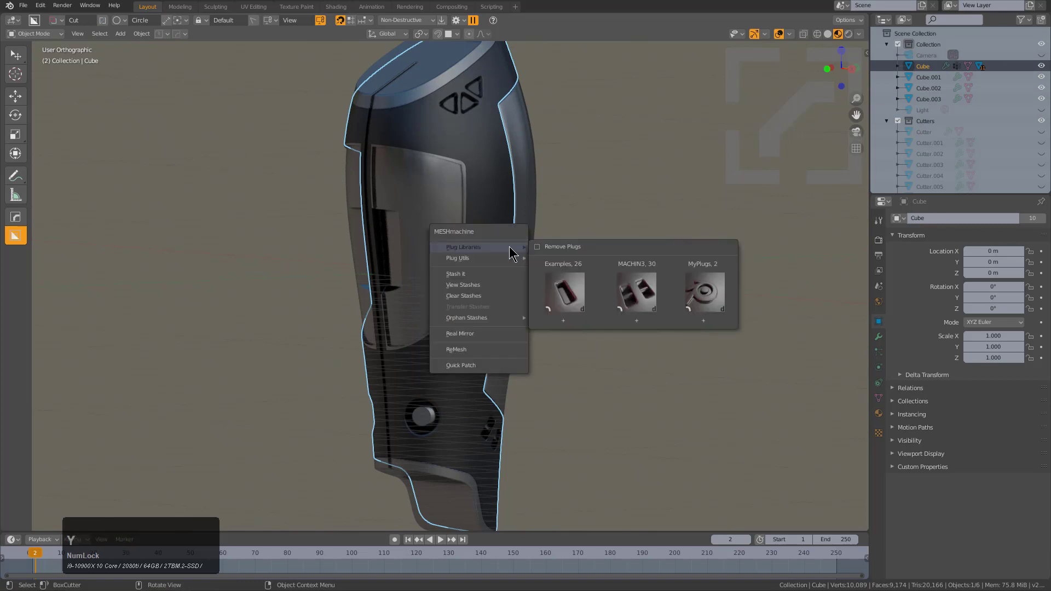
left_click(641, 295)
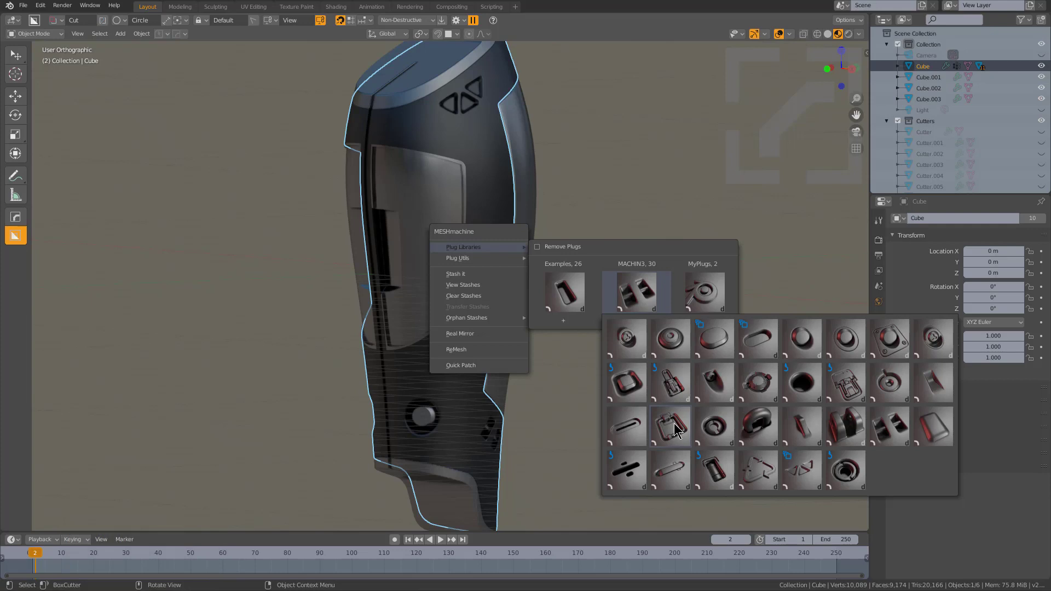
left_click(630, 477)
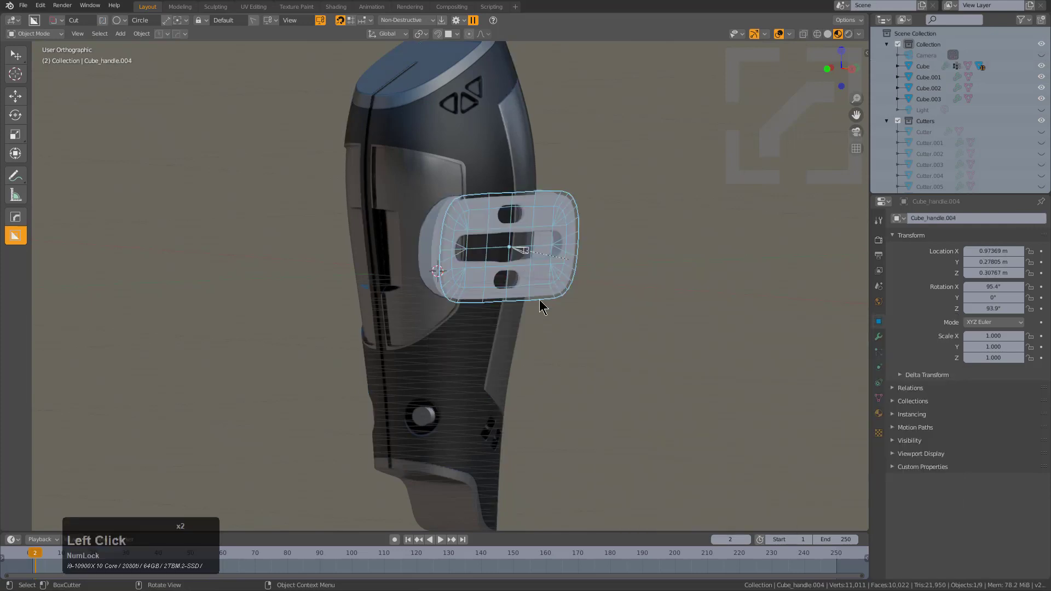
Move, shrink and rotate the plug onto the lower part of the armor's side
scroll(504, 237, "up", 3)
key("g")
left_click(539, 305)
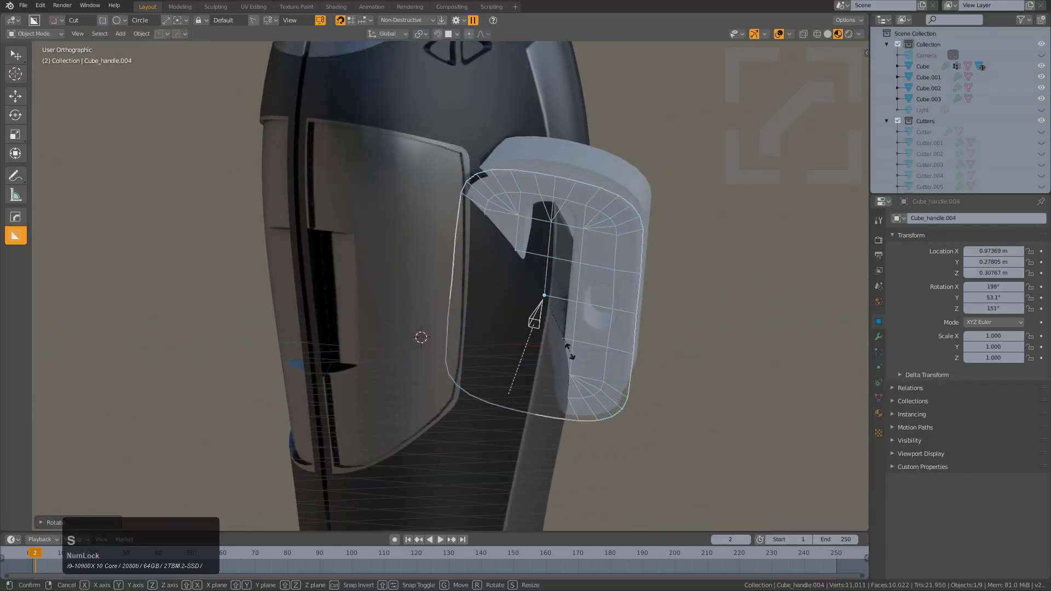
key("s")
left_click(555, 316)
key("g")
left_click(509, 386)
scroll(509, 386, "up", 2)
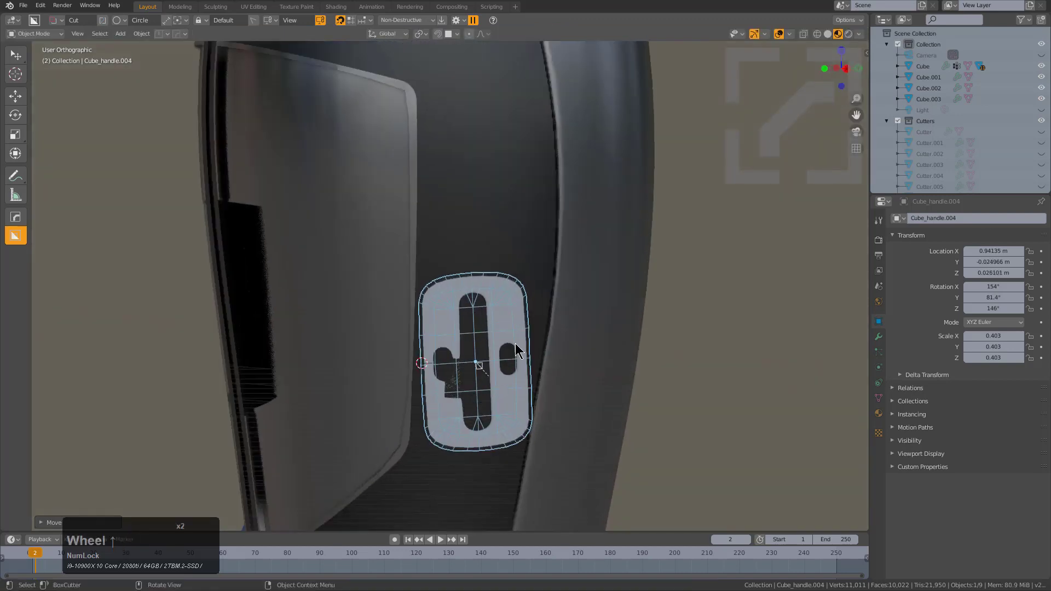
key("r")
left_click(478, 365)
Refine the plug to 0.292 scale, repositioning it and rotating it a further 10 degrees
key("s")
left_click(478, 364)
key("g")
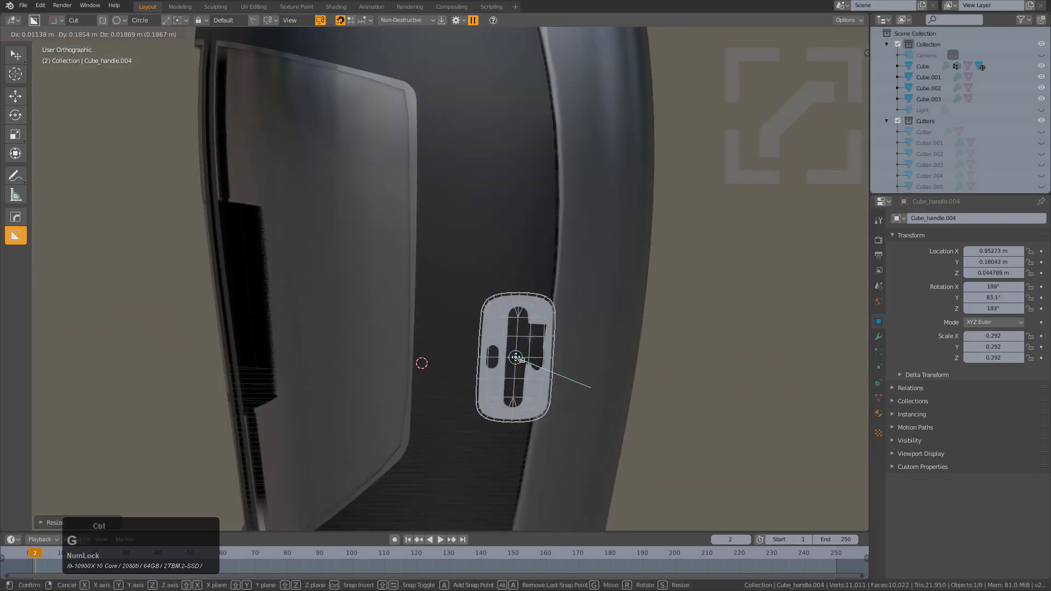
left_click(520, 381)
key("r")
left_click(532, 386)
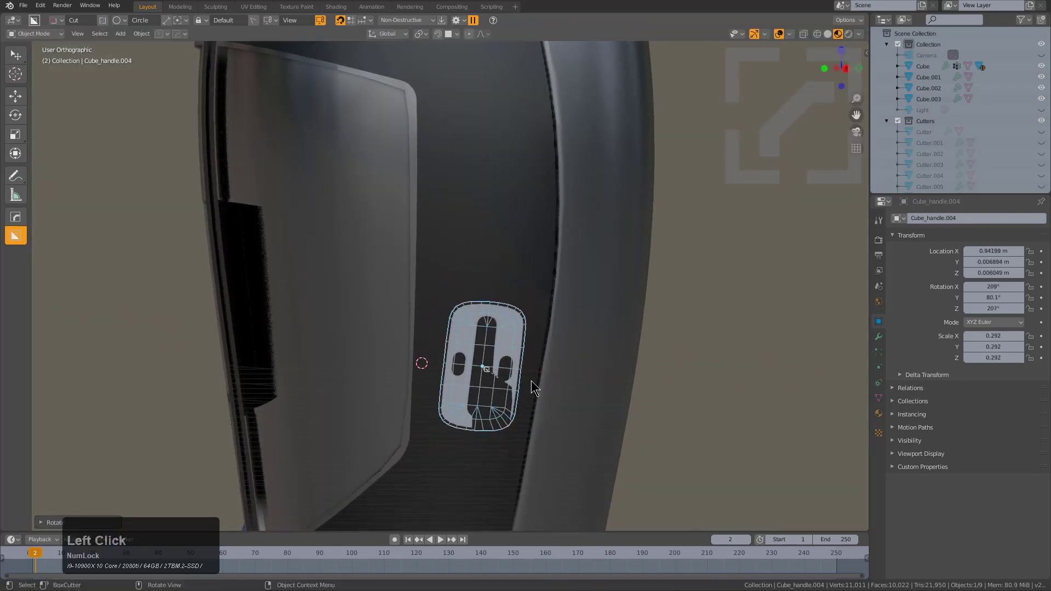
key("s")
left_click(485, 368)
Cycle the selection among the armor panel, main body and plug, ending with the plug selected
left_click(495, 281, "shift")
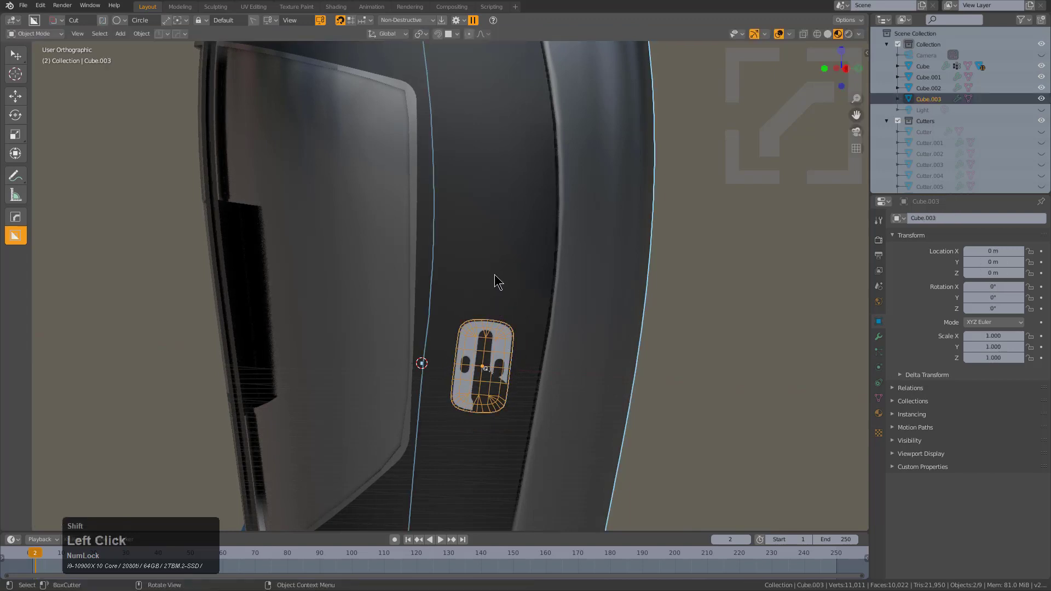
left_click(481, 334)
left_click(483, 343)
left_click(484, 351)
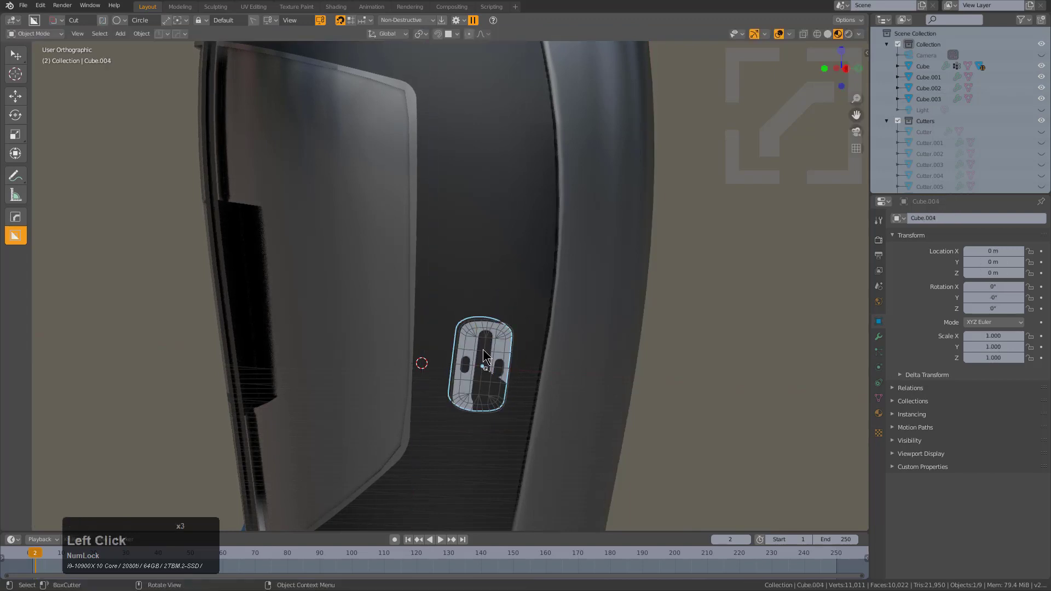
left_click(485, 386)
left_click(486, 386)
left_click(485, 386)
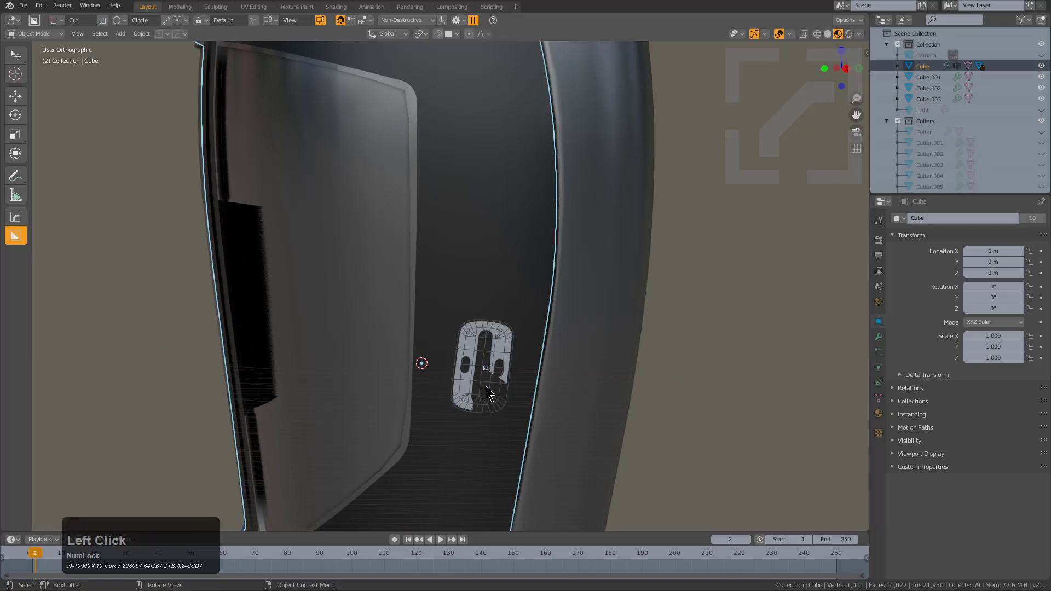
middle_click_drag(498, 384, 548, 404)
left_click(572, 403)
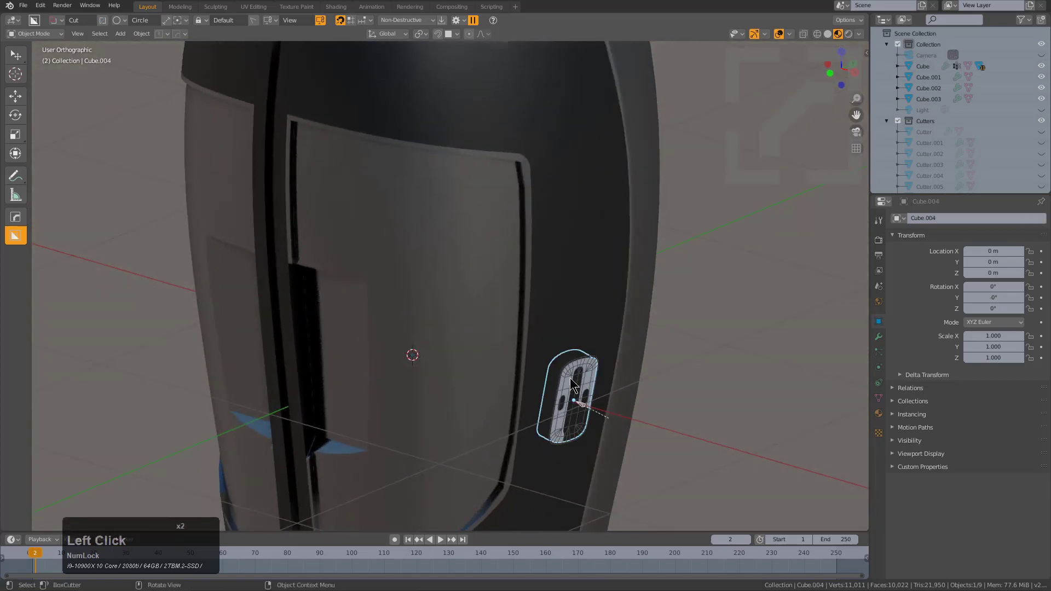
left_click(570, 378)
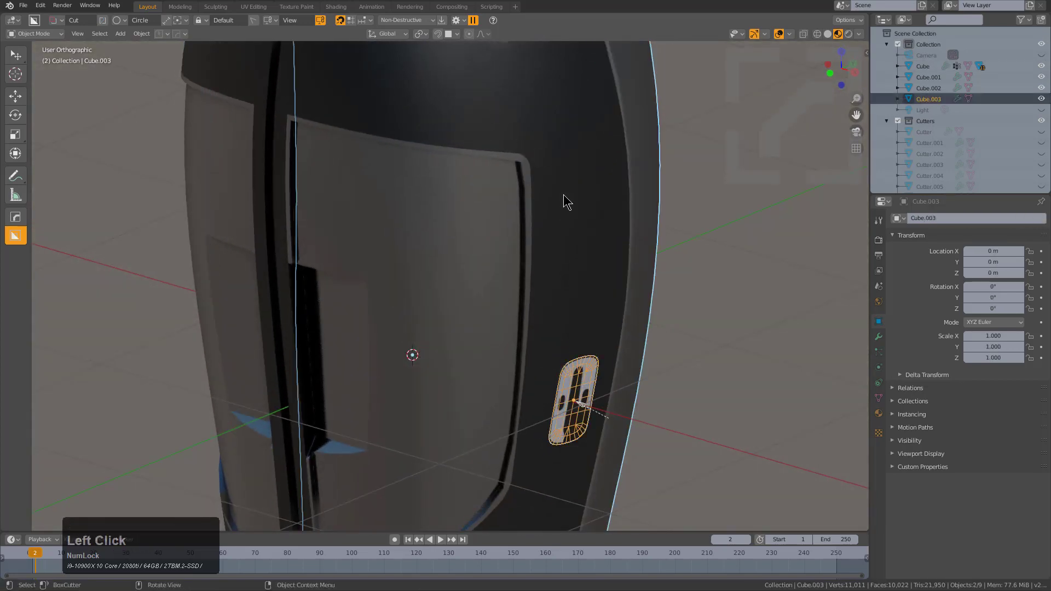
scroll(373, 156, "down", 2)
Toggle the shading, make the armor body active alongside the plug, and apply MESHmachine Plug
key("shift+z")
left_click(537, 260)
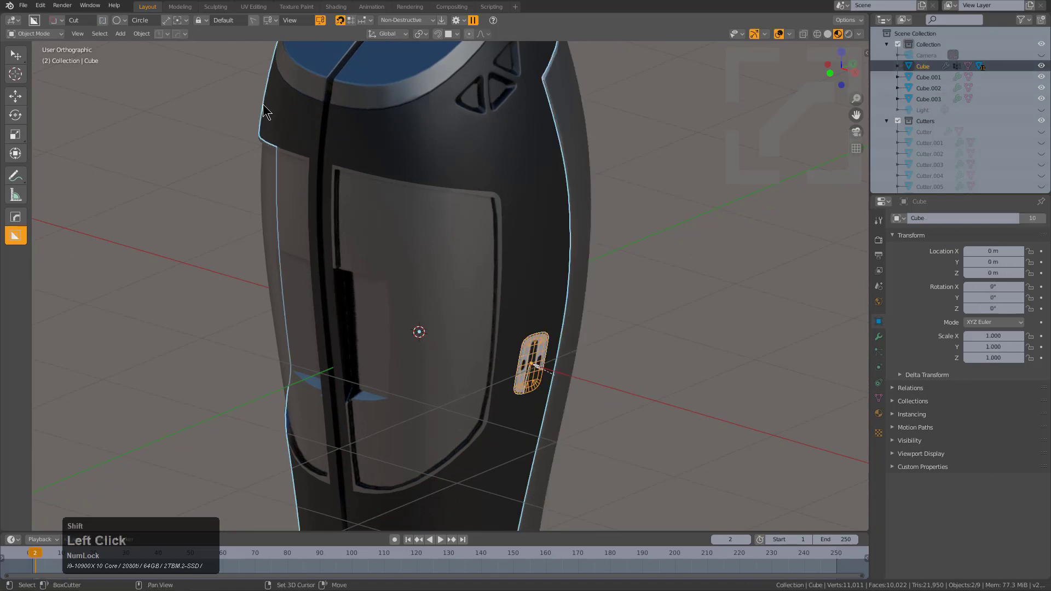
middle_click_drag(534, 258, 537, 261)
scroll(554, 294, "up", 3)
key("y")
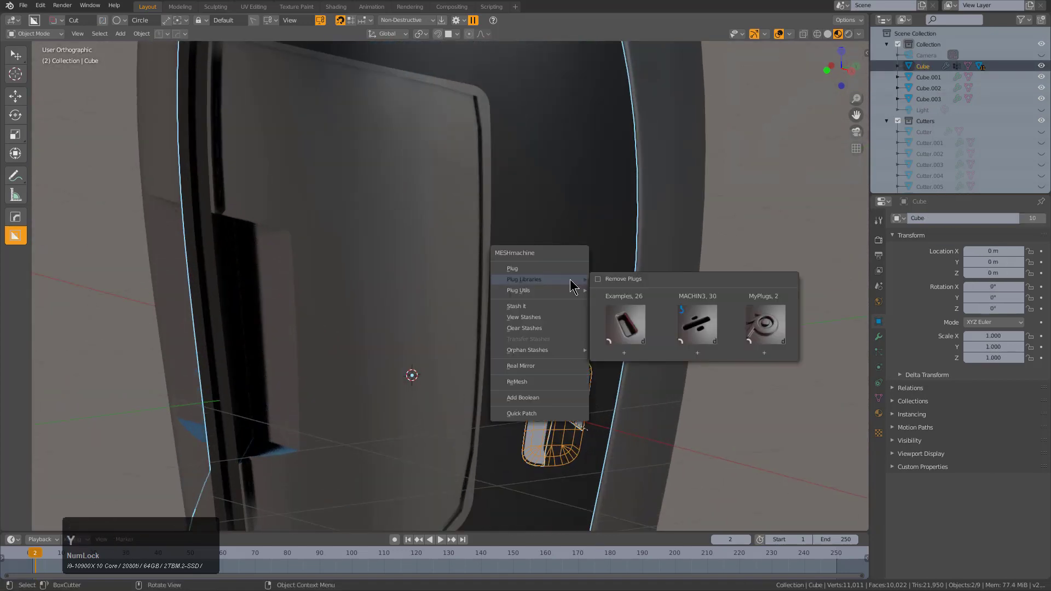
left_click(559, 268)
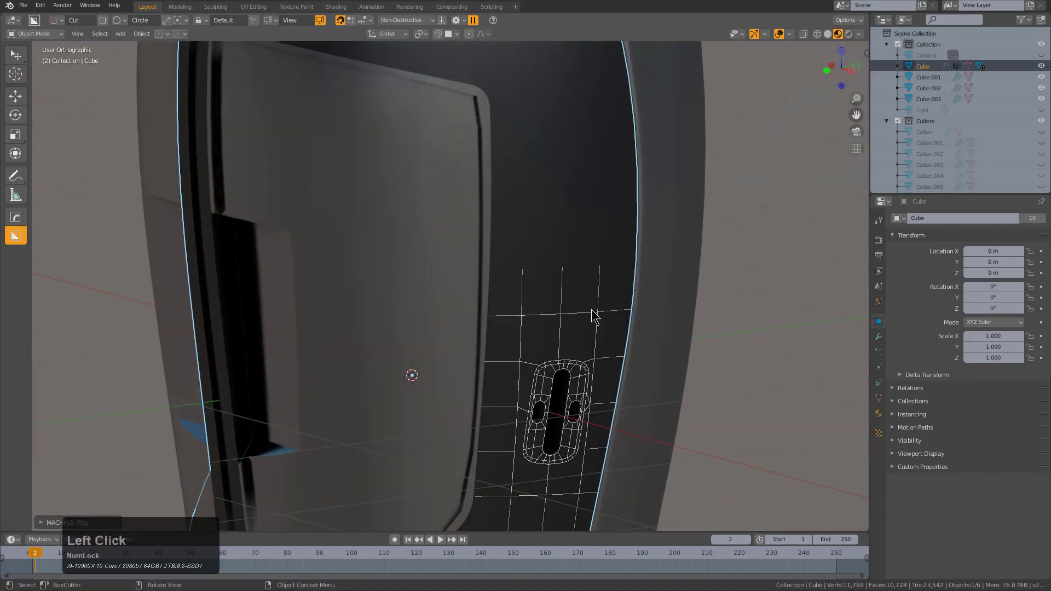
Orbit, zoom and pan out to review the cross-shaped recess on the armor's side
scroll(583, 316, "down", 2)
middle_click_drag(582, 316, 506, 323)
scroll(550, 289, "down", 2)
scroll(556, 298, "down", 2)
scroll(629, 308, "up", 2)
middle_click_drag(628, 307, 666, 228, "shift")
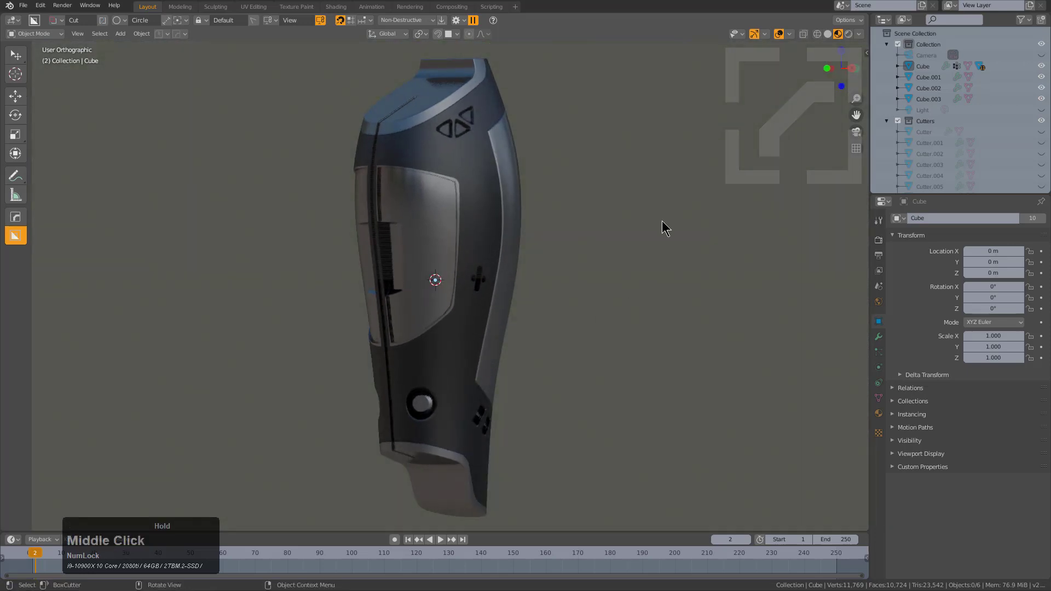